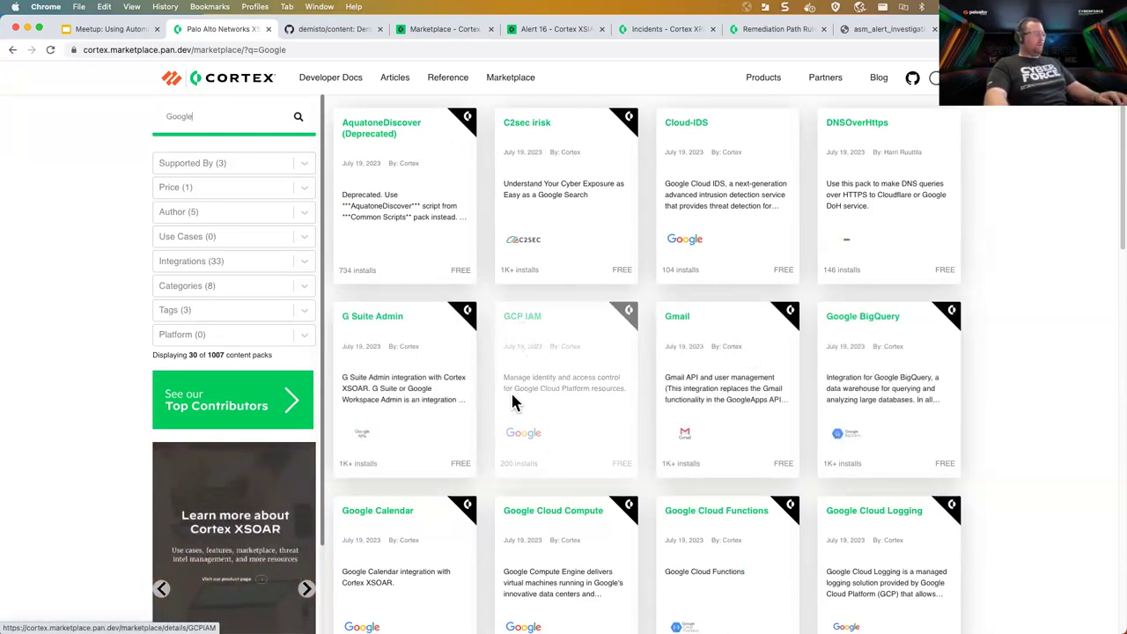
Step: Search the Cortex marketplace for Ansible content packs in place of the Google search
double_click(193, 116)
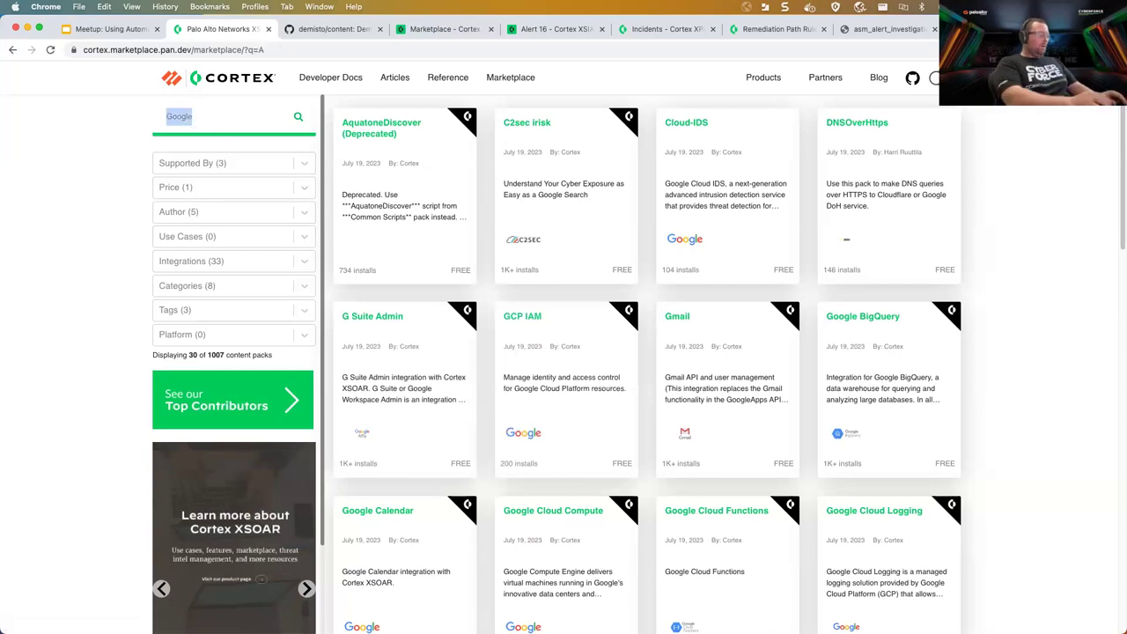
type("Ansible")
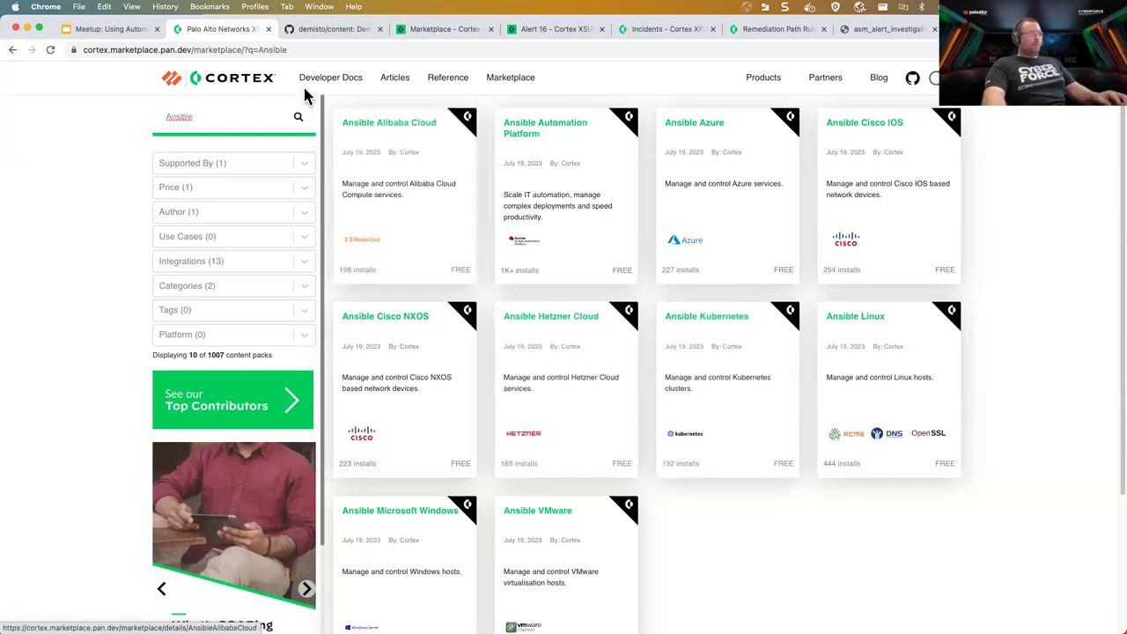
Step: Switch to the demisto/content GitHub repository and browse the content packs in its Packs folder
left_click(326, 31)
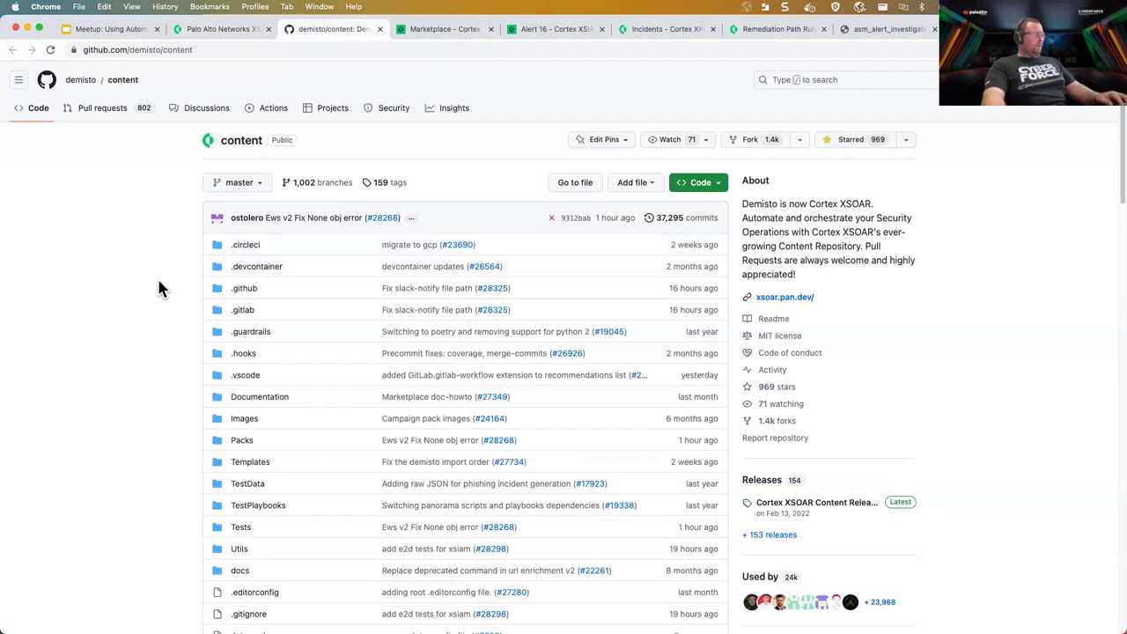
left_click(145, 49)
double_click(169, 50)
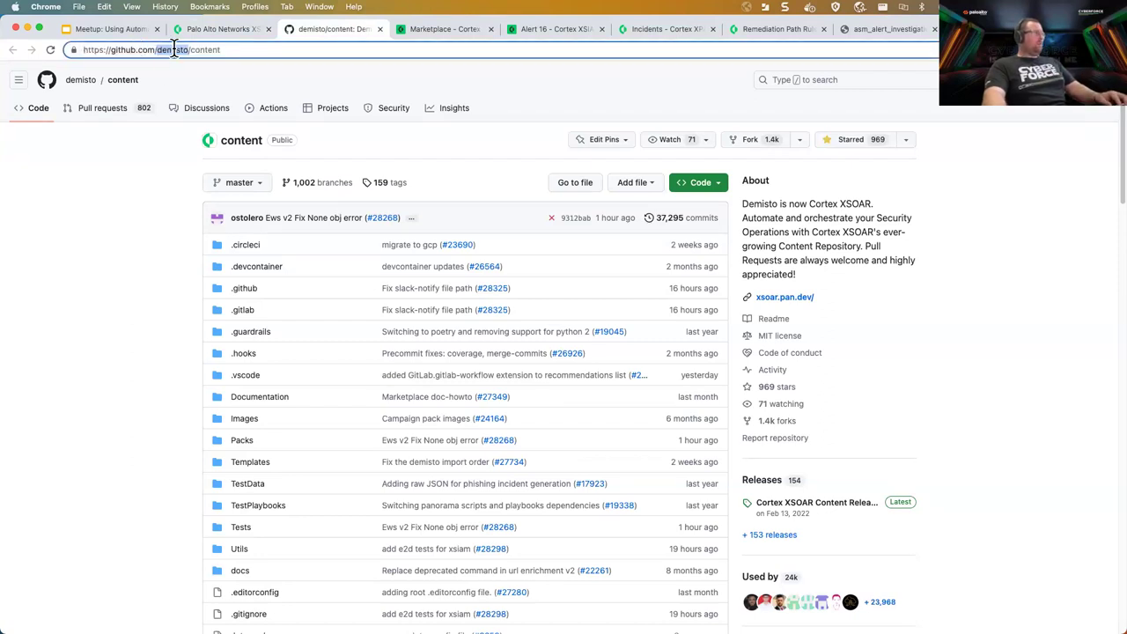
key("End")
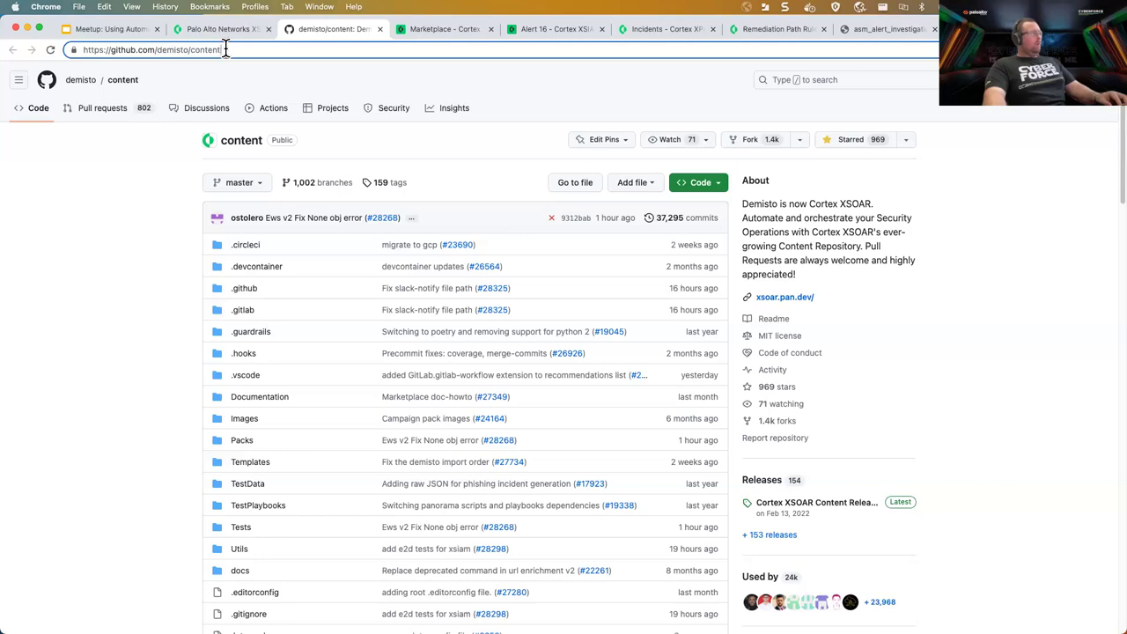
left_click(241, 439)
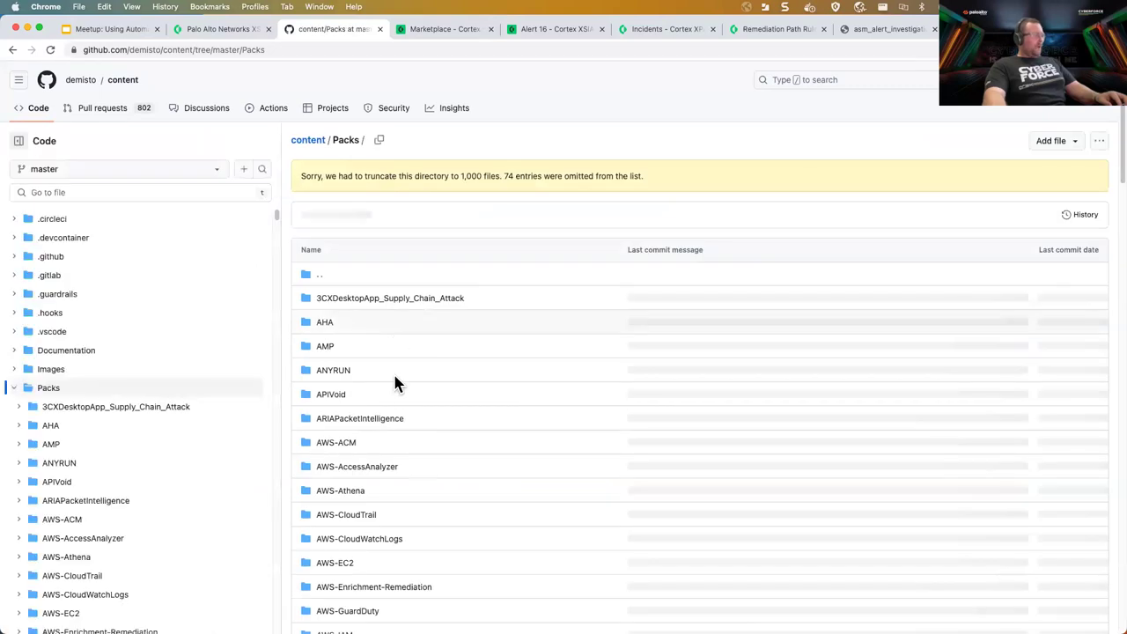
scroll(402, 438, "down", 4)
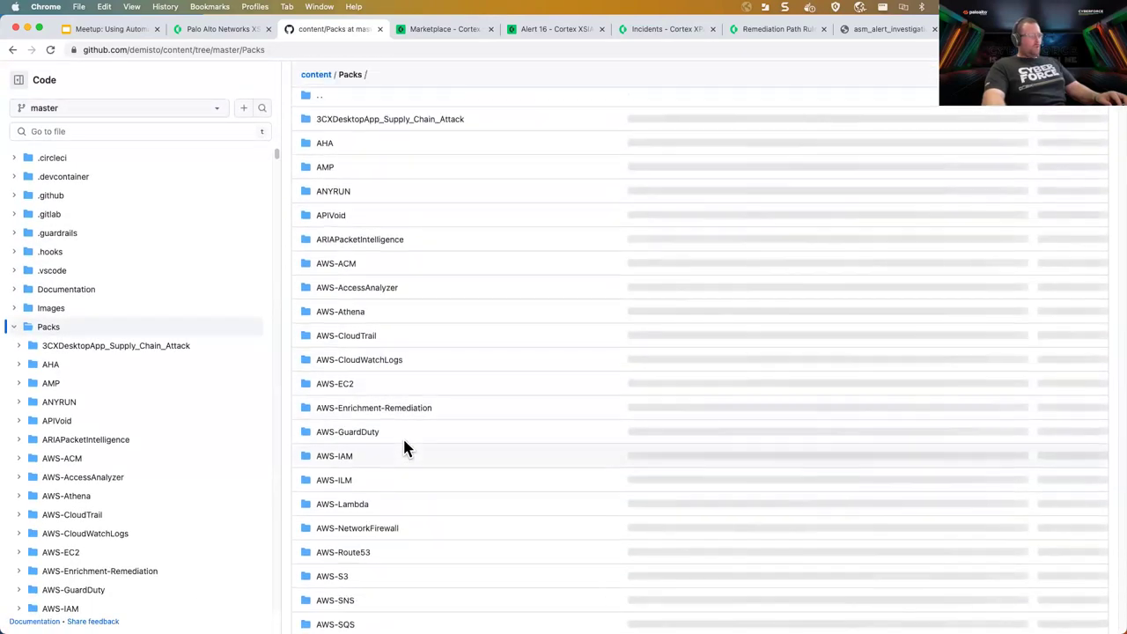
scroll(402, 436, "up", 3)
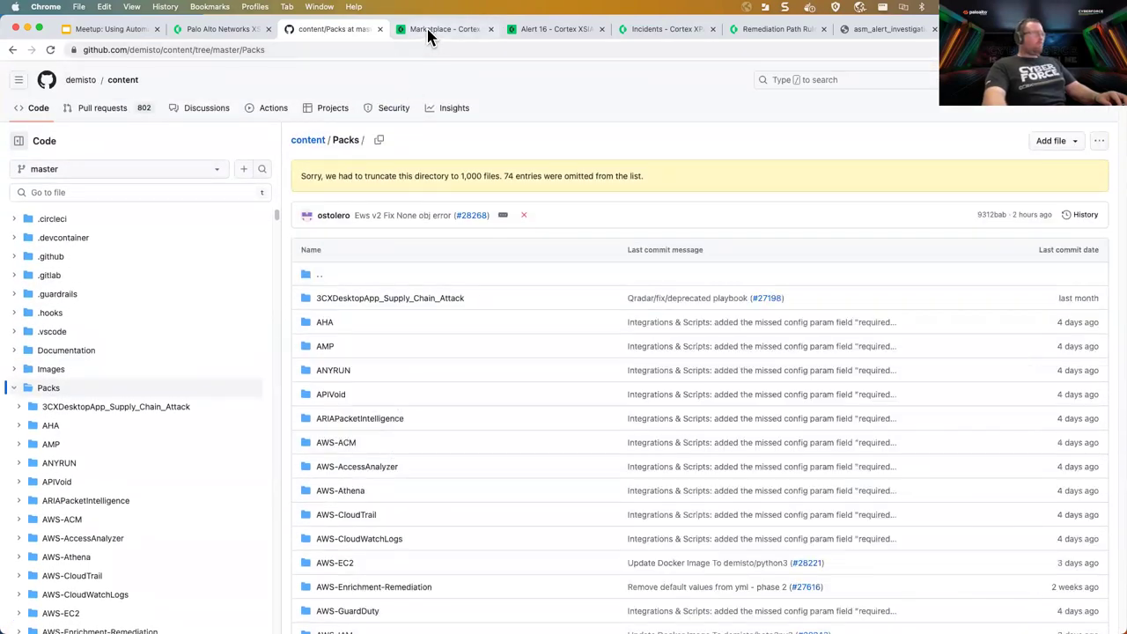
Step: Switch to the Cortex XSIAM Marketplace and search for EC2 with installed content packs shown
left_click(427, 28)
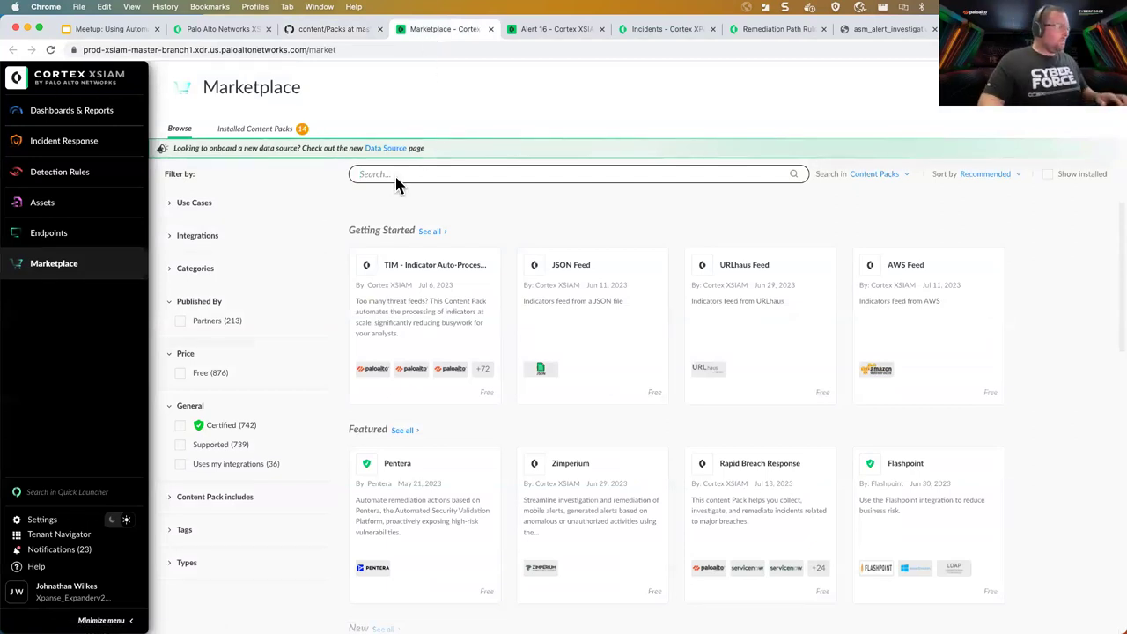
left_click(1044, 177)
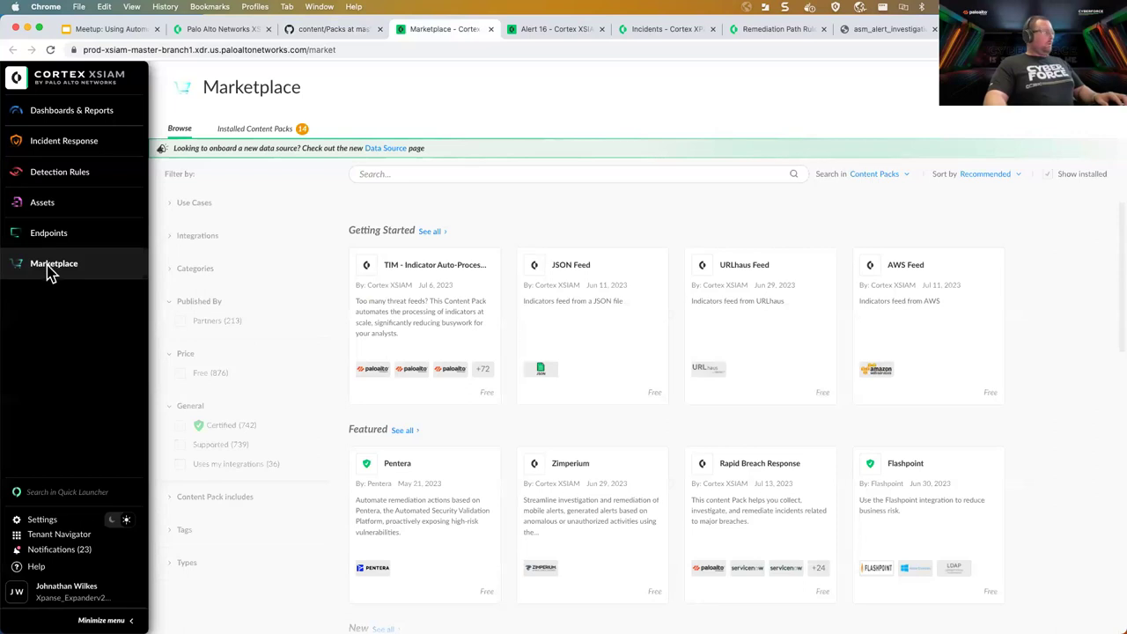
left_click(463, 174)
type("EC")
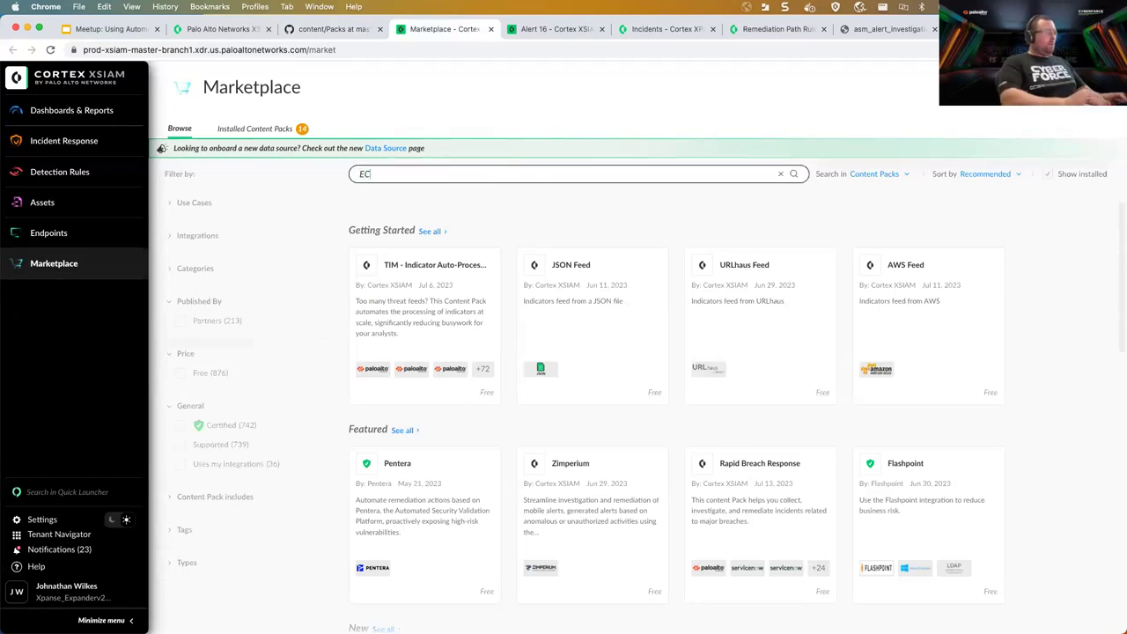
type("2")
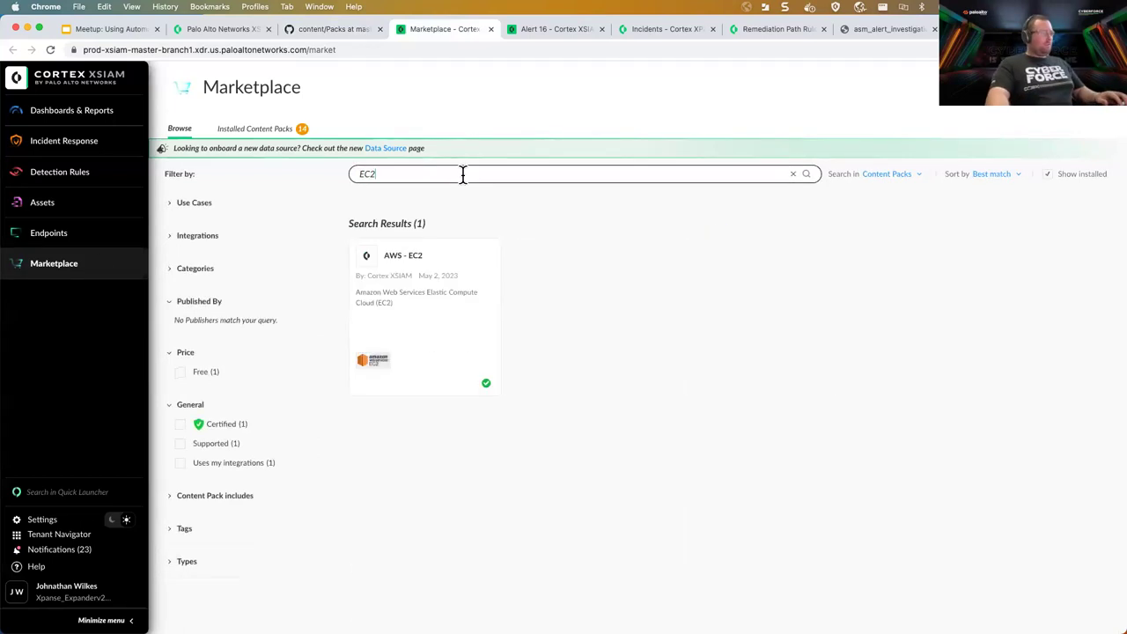
Step: Open the AWS - EC2 content pack and review its description, version history and dependencies
left_click(427, 311)
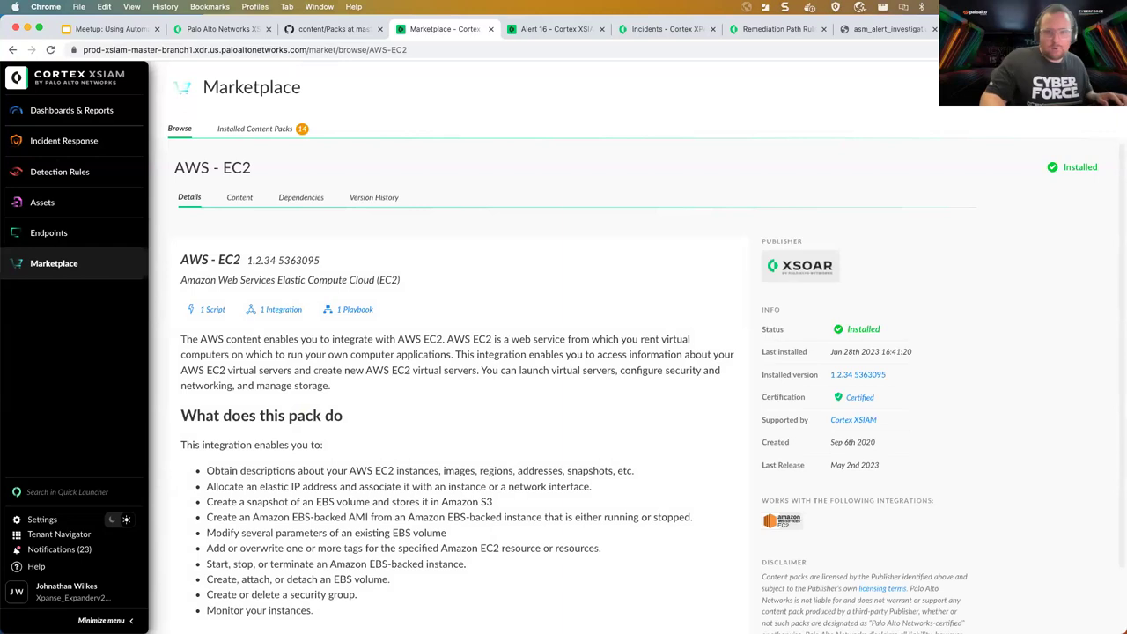
left_click_drag(180, 339, 338, 387)
left_click(338, 386)
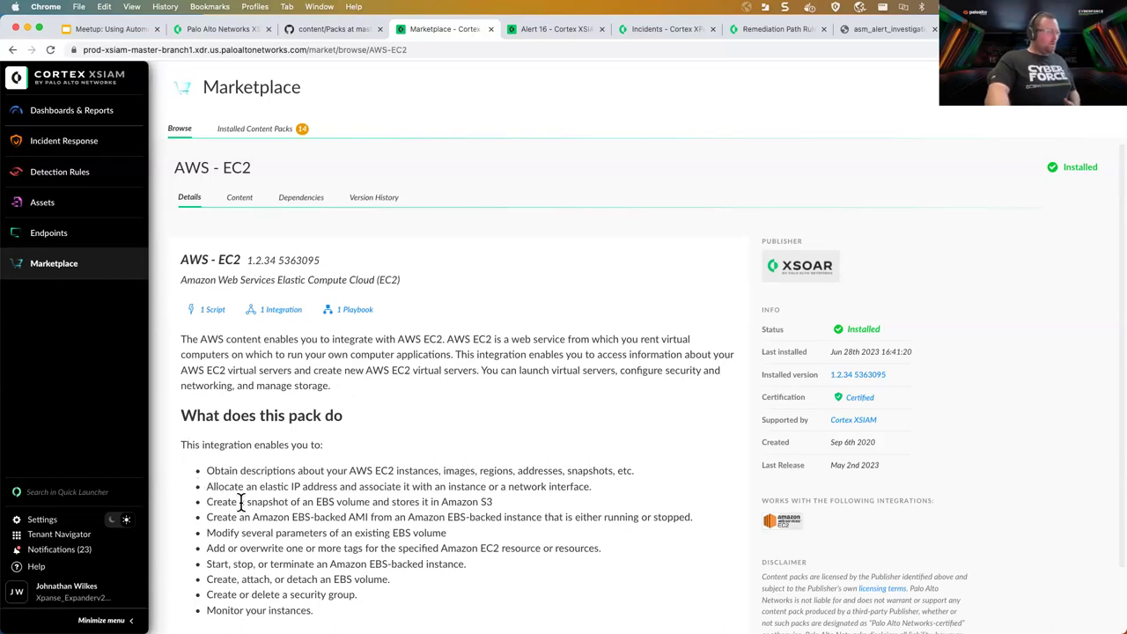
left_click(374, 198)
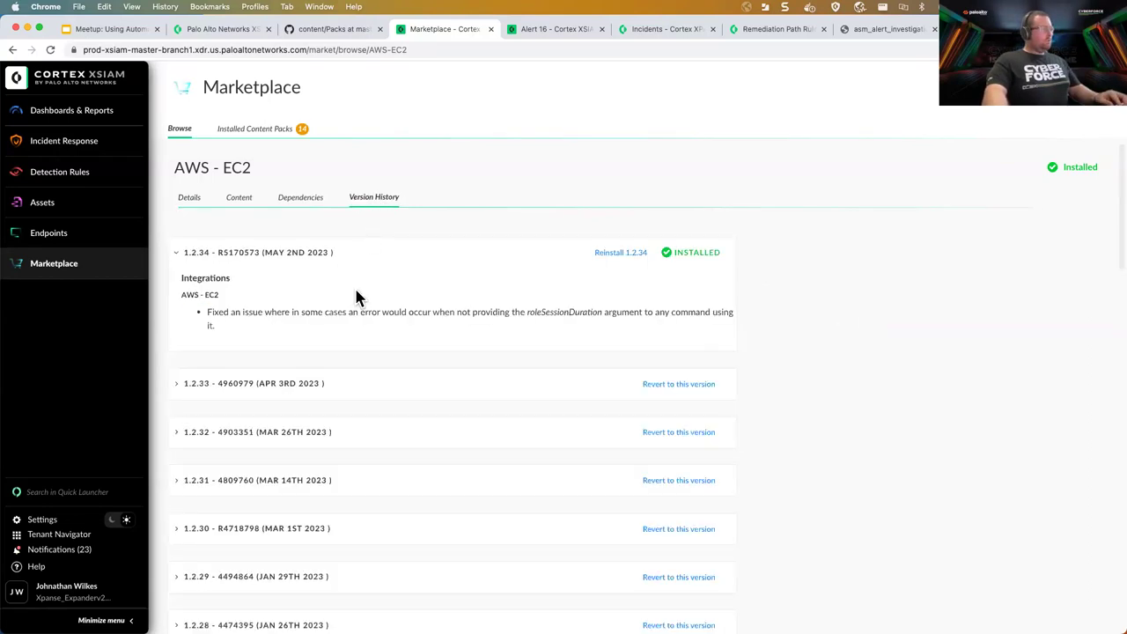
left_click(300, 197)
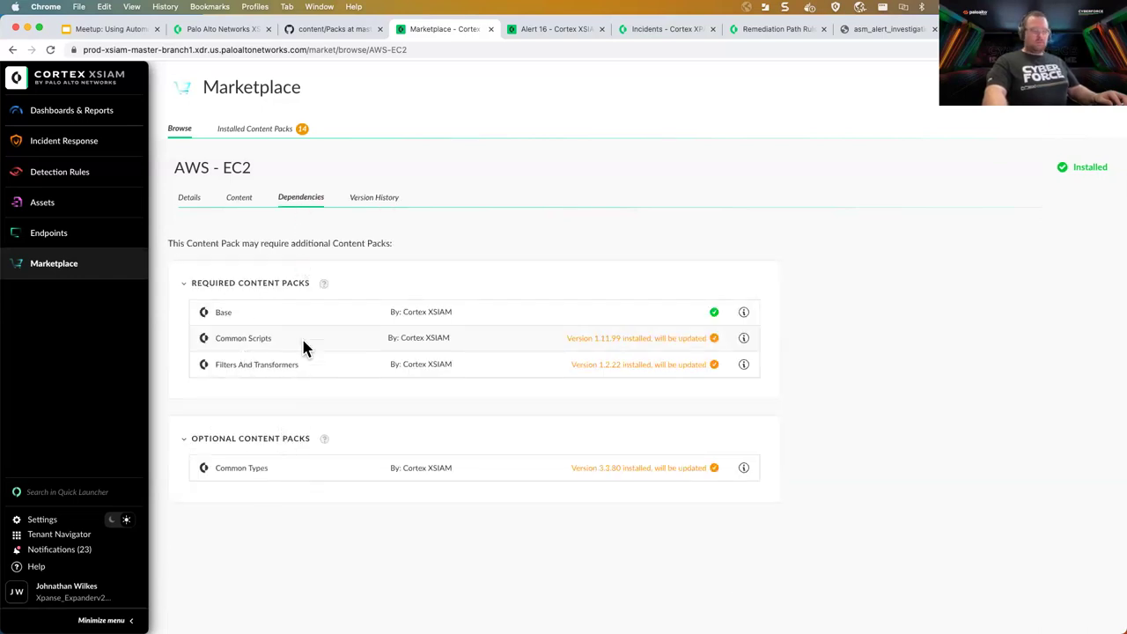
Step: Expand the integrations, playbooks and scripts included in the AWS - EC2 pack's content
left_click(240, 204)
left_click(181, 267)
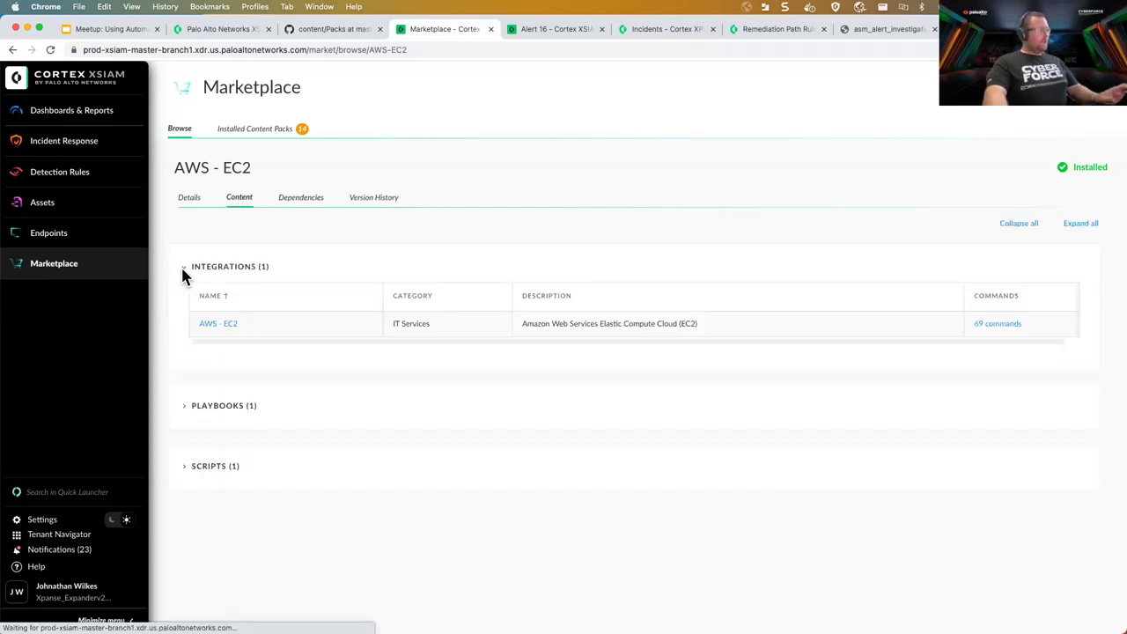
left_click(193, 407)
left_click(187, 533)
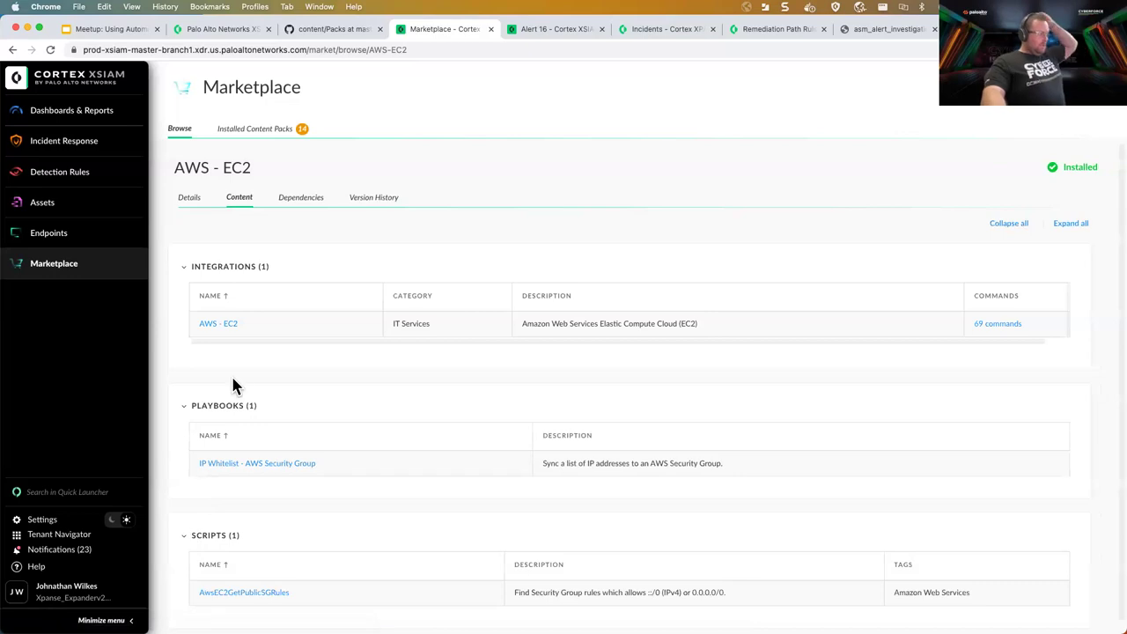
Step: Open the AWS - EC2 integration, inspect the AWS - EC2_instance_1 connection and advanced settings, and close them without saving
left_click(219, 323)
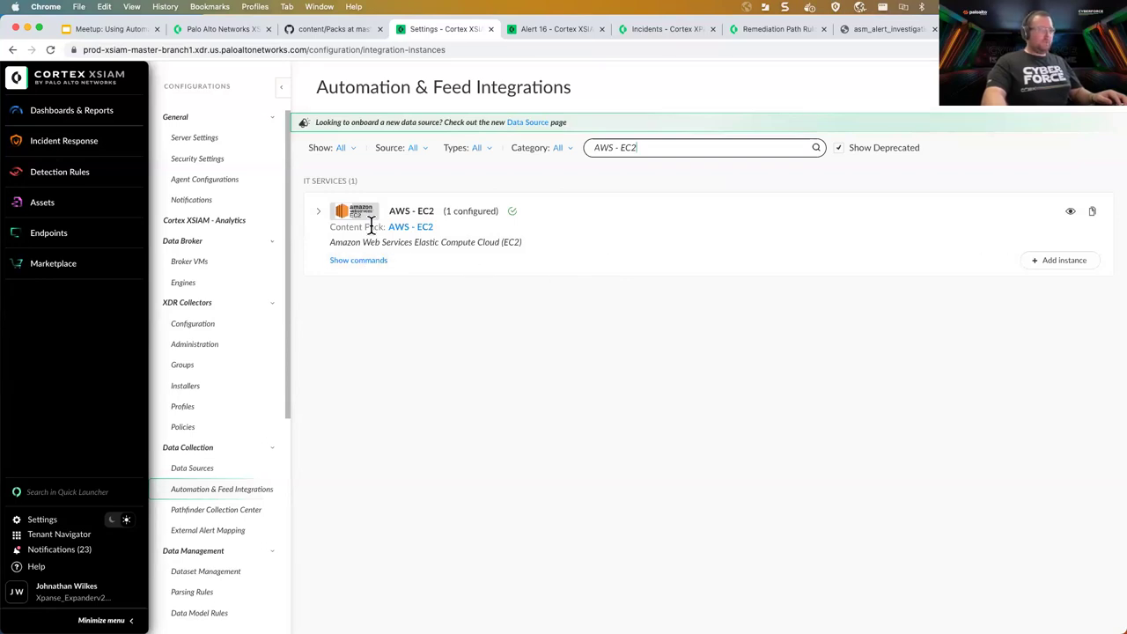
left_click(316, 214)
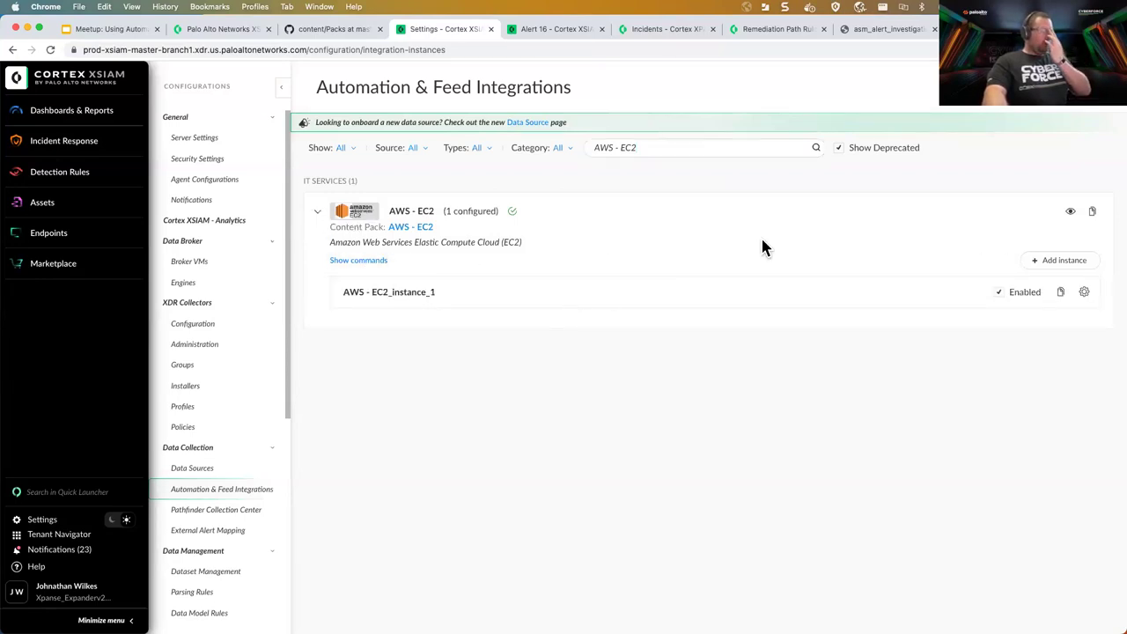
left_click(1084, 292)
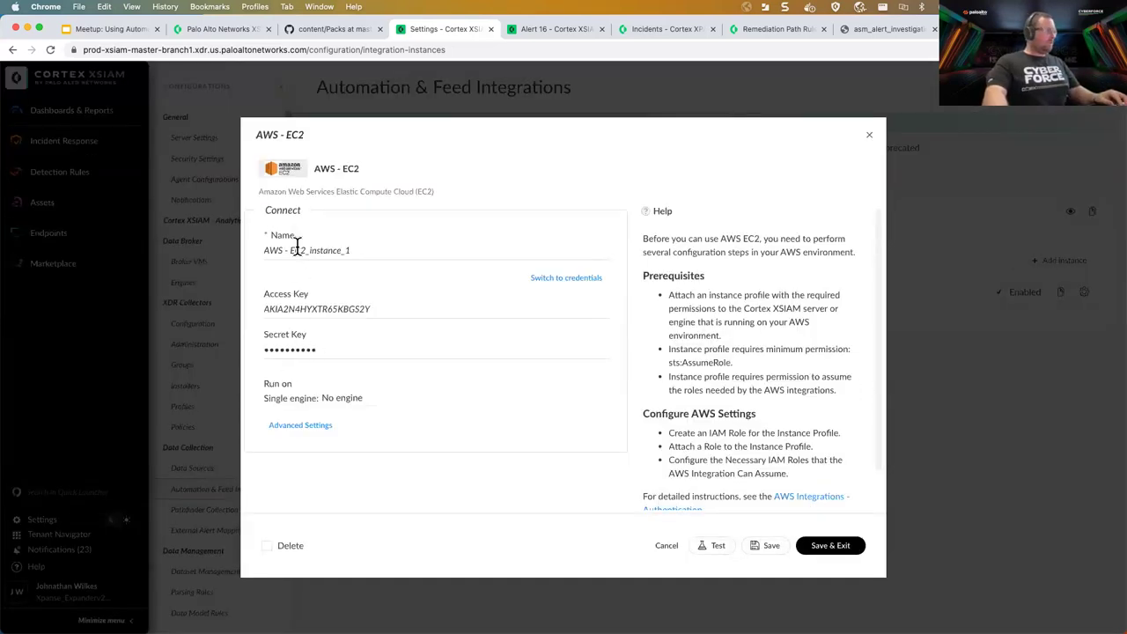
double_click(295, 308)
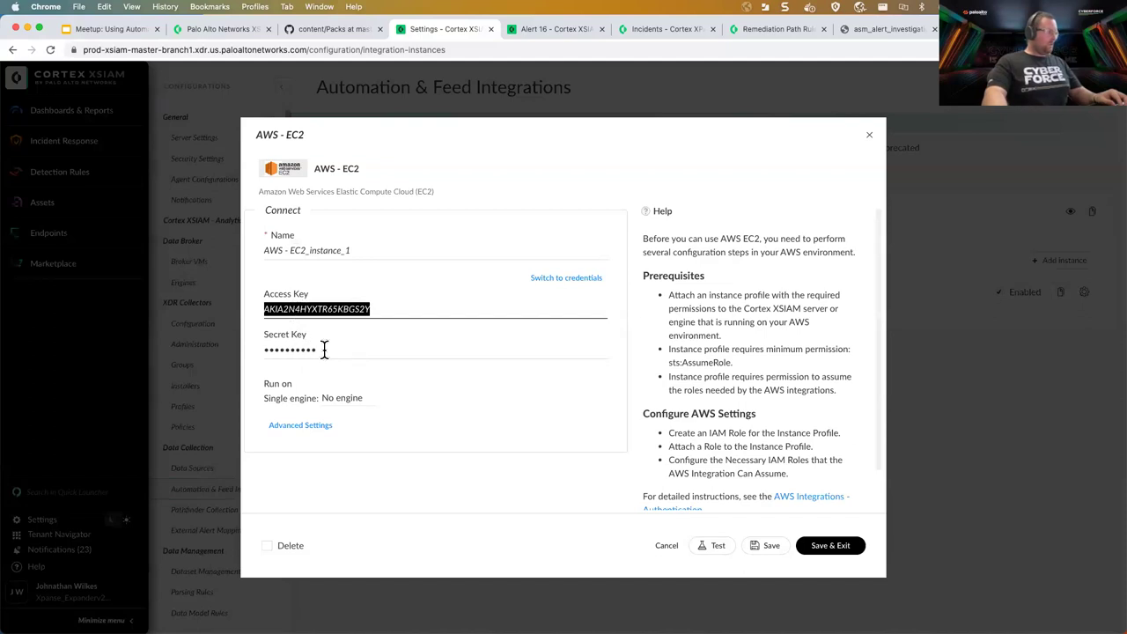
left_click(300, 425)
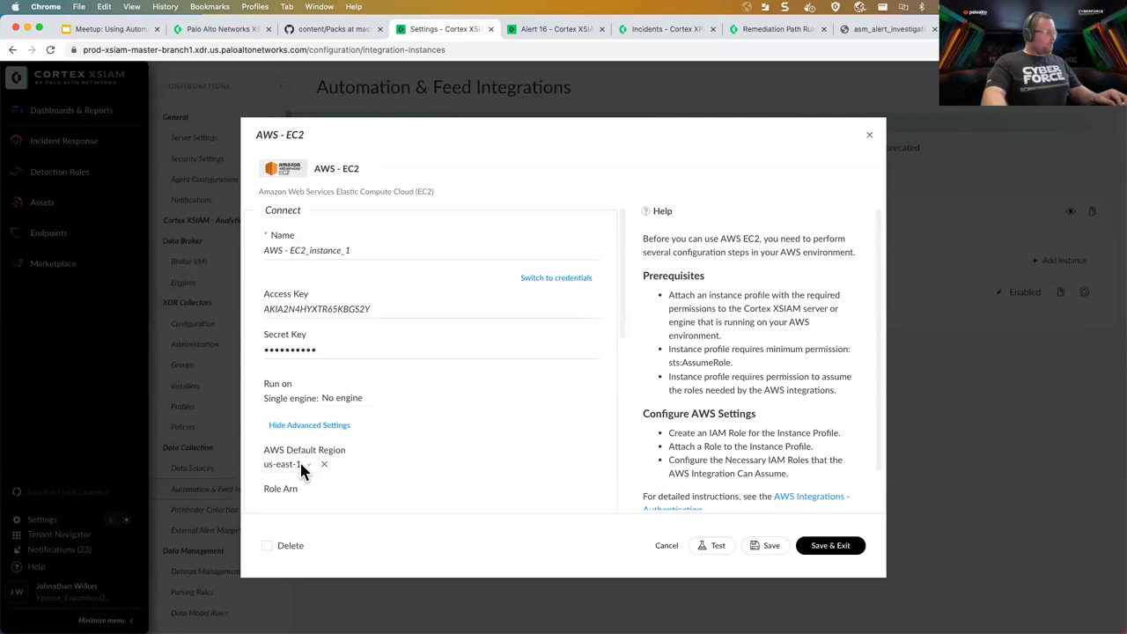
left_click(868, 136)
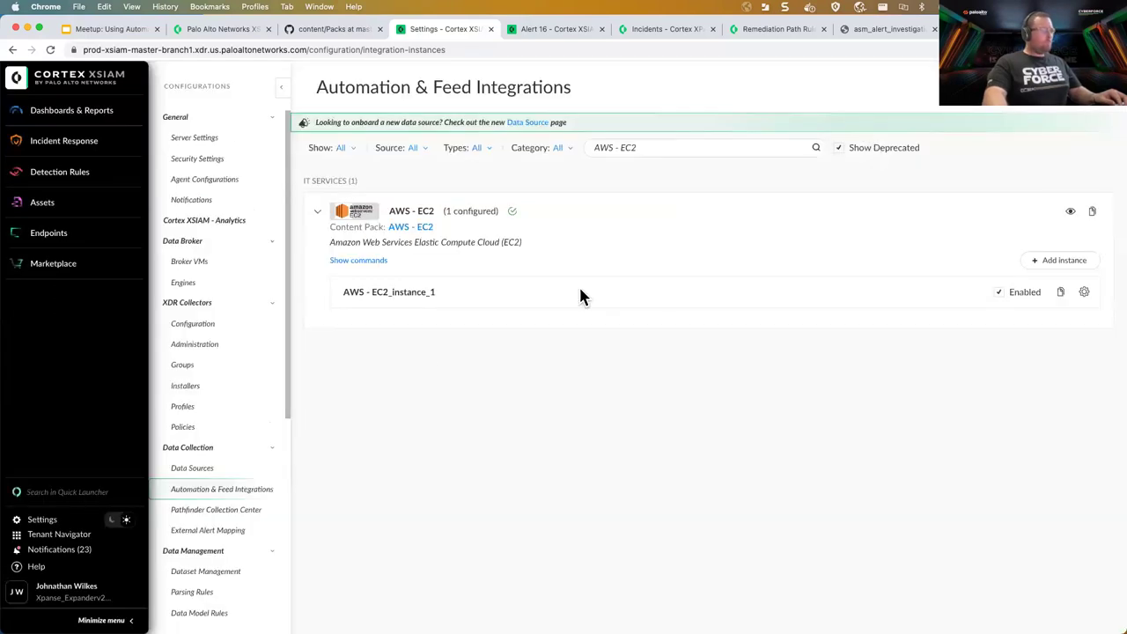
Step: Show the AWS - EC2 integration's commands and highlight aws-ec2-describe-instances in the list
left_click(355, 259)
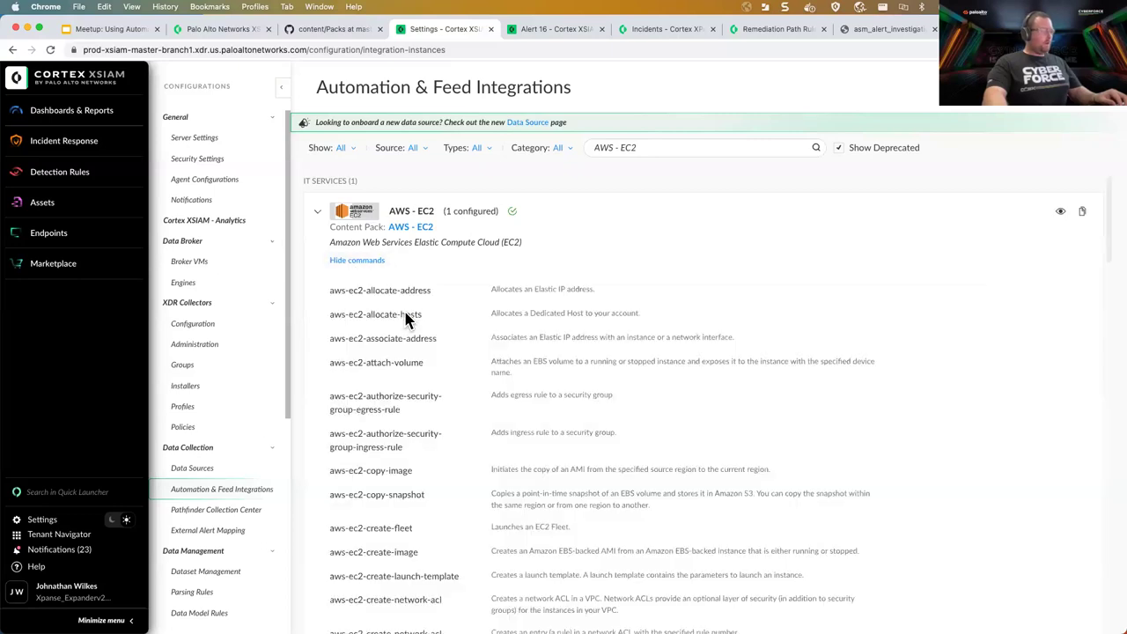
scroll(444, 389, "down", 3)
scroll(446, 398, "down", 6)
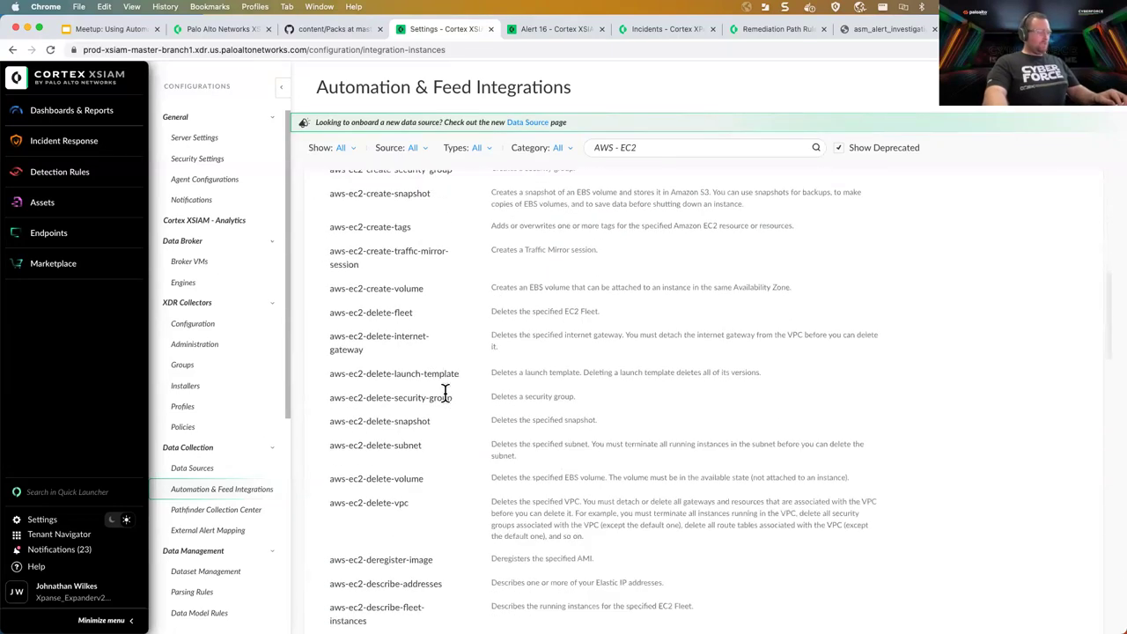
scroll(445, 400, "down", 1)
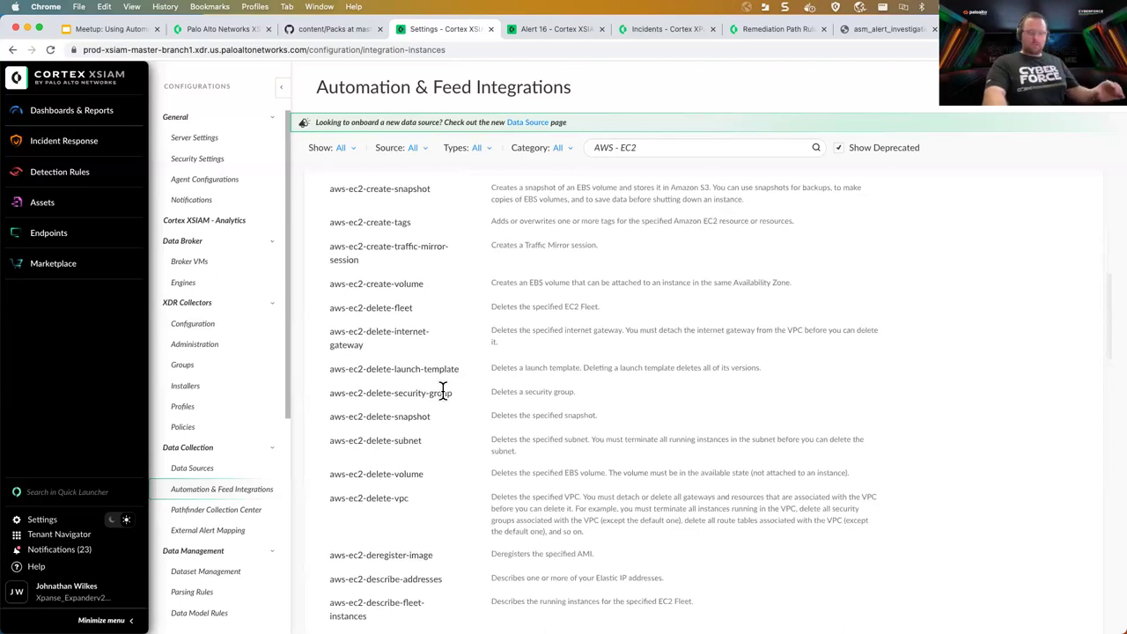
scroll(442, 396, "down", 4)
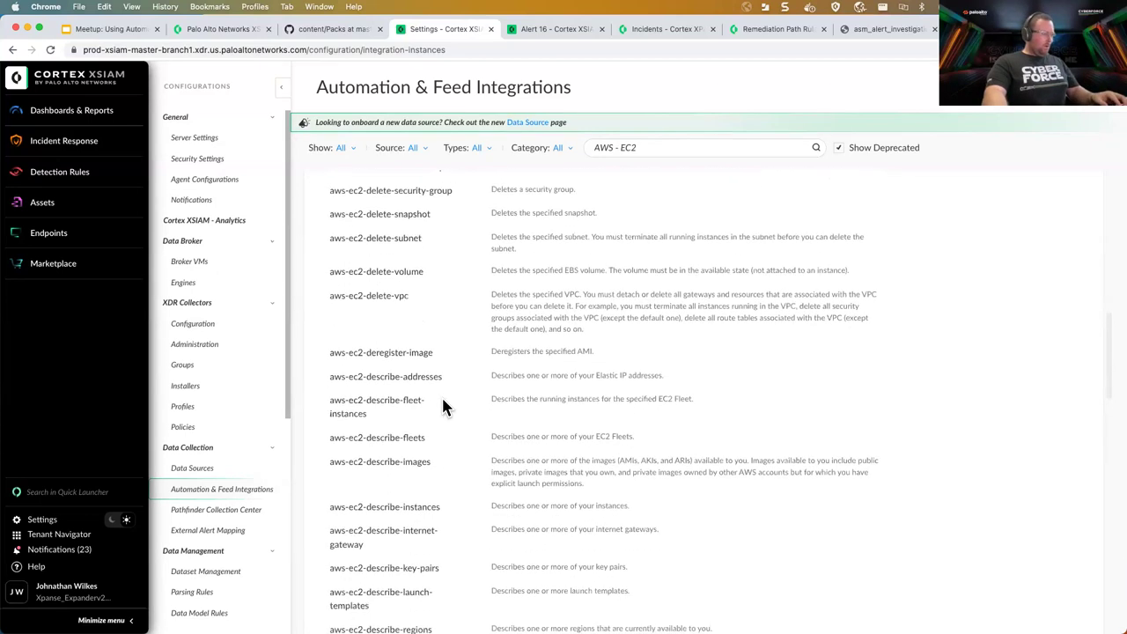
scroll(442, 407, "down", 1)
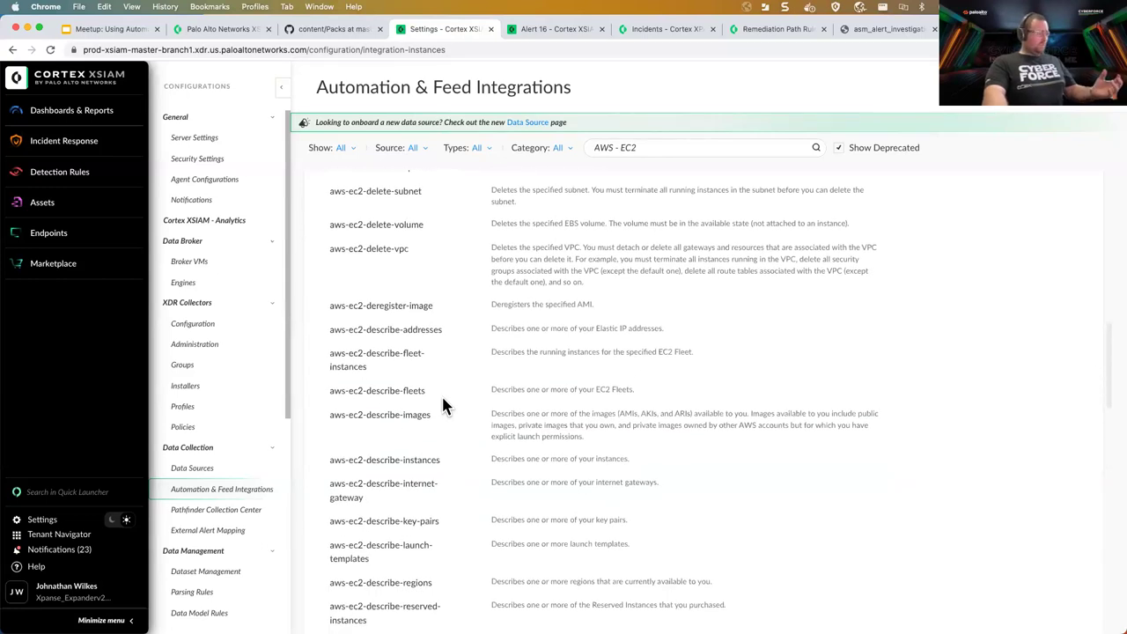
scroll(441, 397, "down", 1)
double_click(407, 427)
triple_click(407, 427)
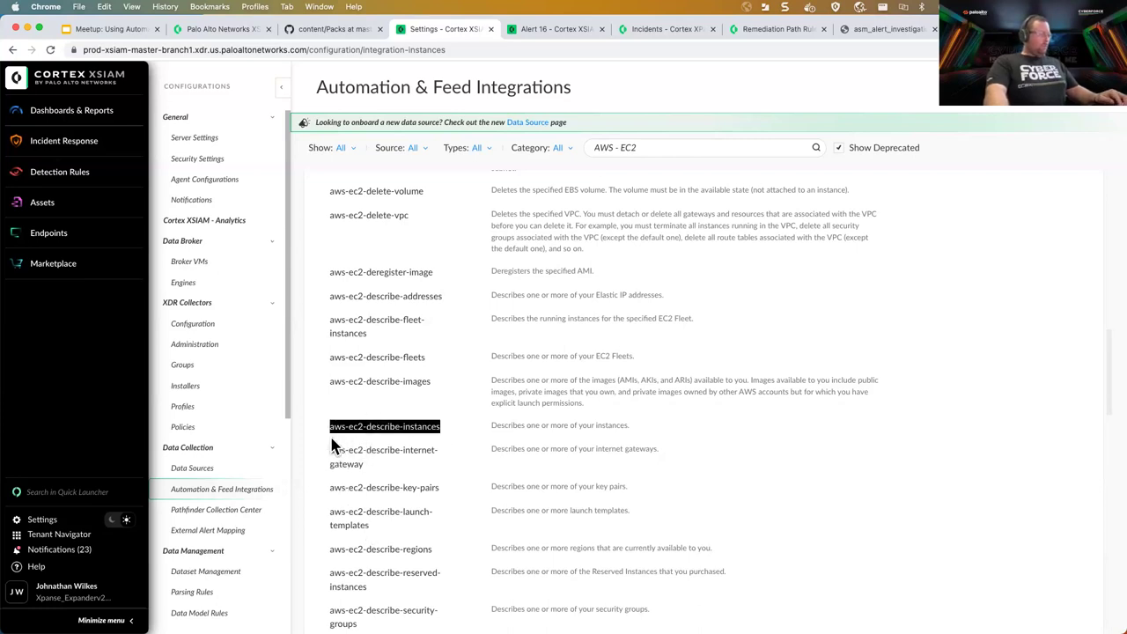
left_click_drag(404, 426, 488, 416)
triple_click(395, 426)
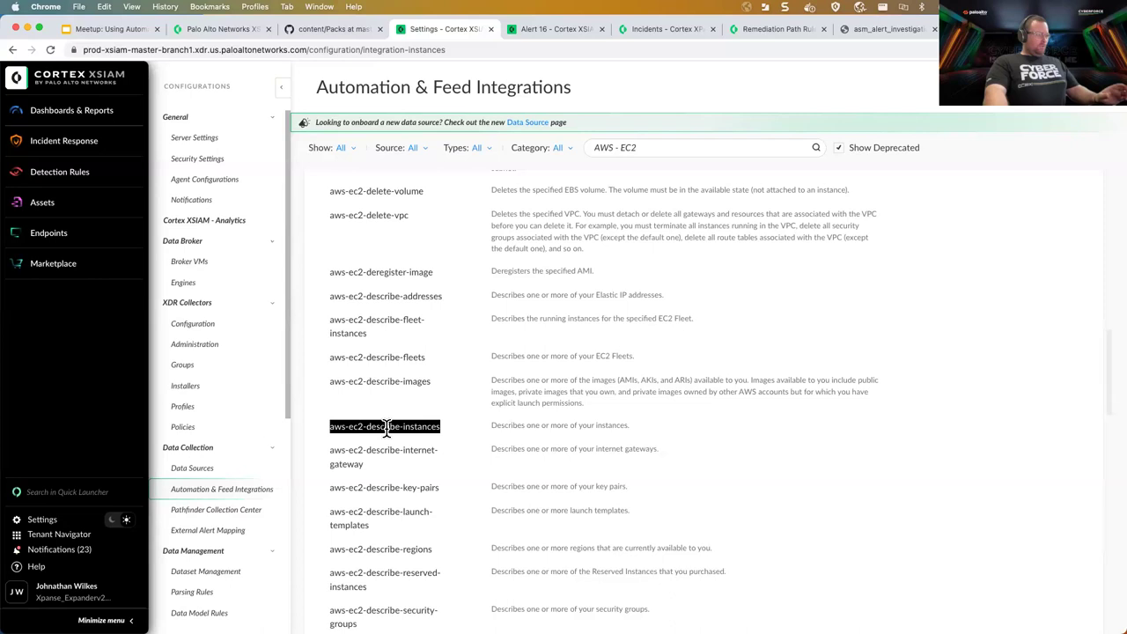
Step: Hide the command list and open the AWS - EC2 integration's source code for viewing
scroll(702, 429, "up", 10)
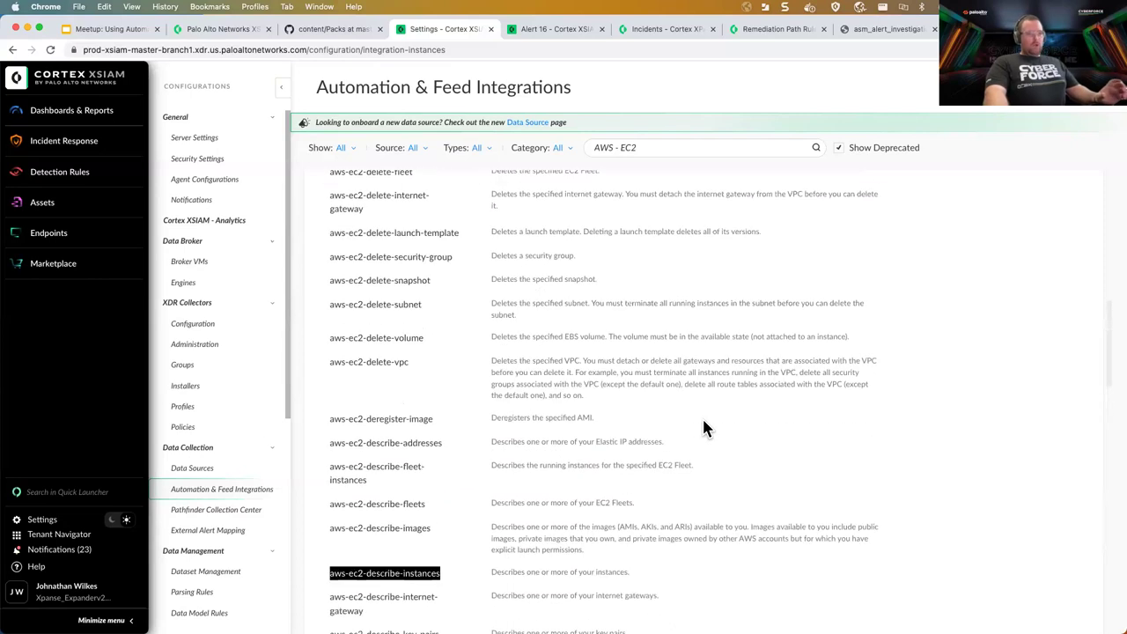
scroll(701, 428, "up", 5)
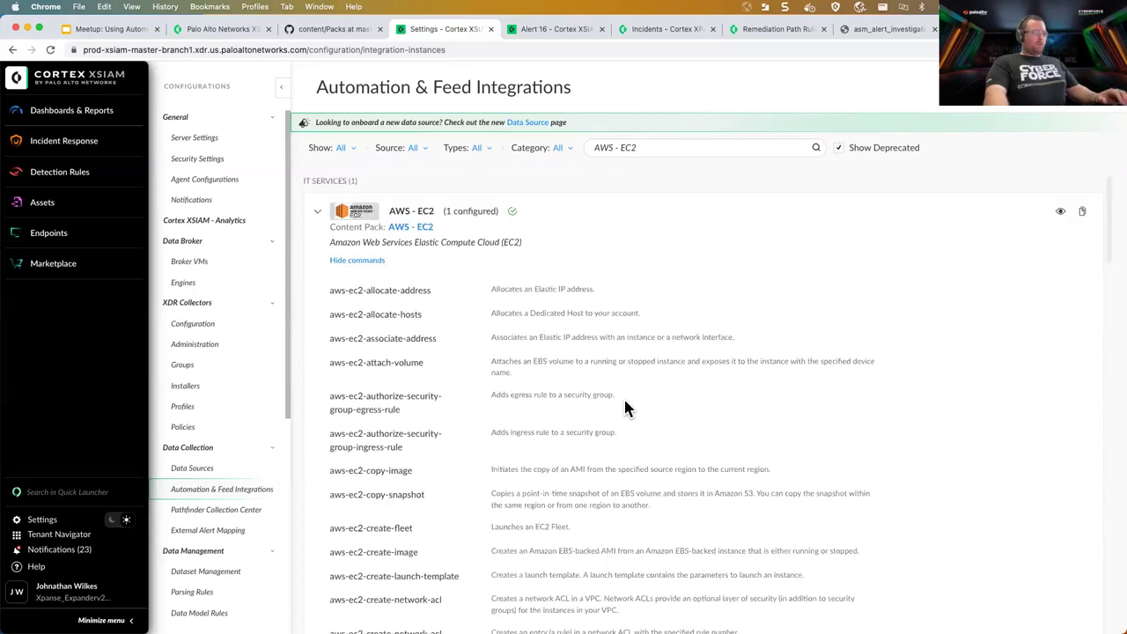
left_click(339, 259)
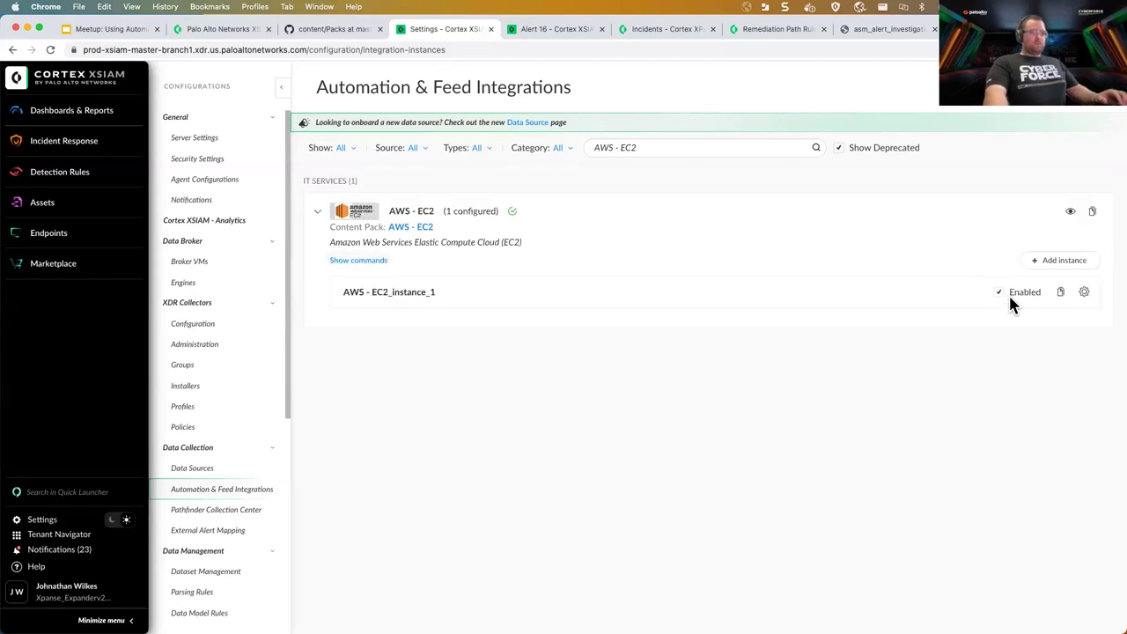
left_click(1070, 213)
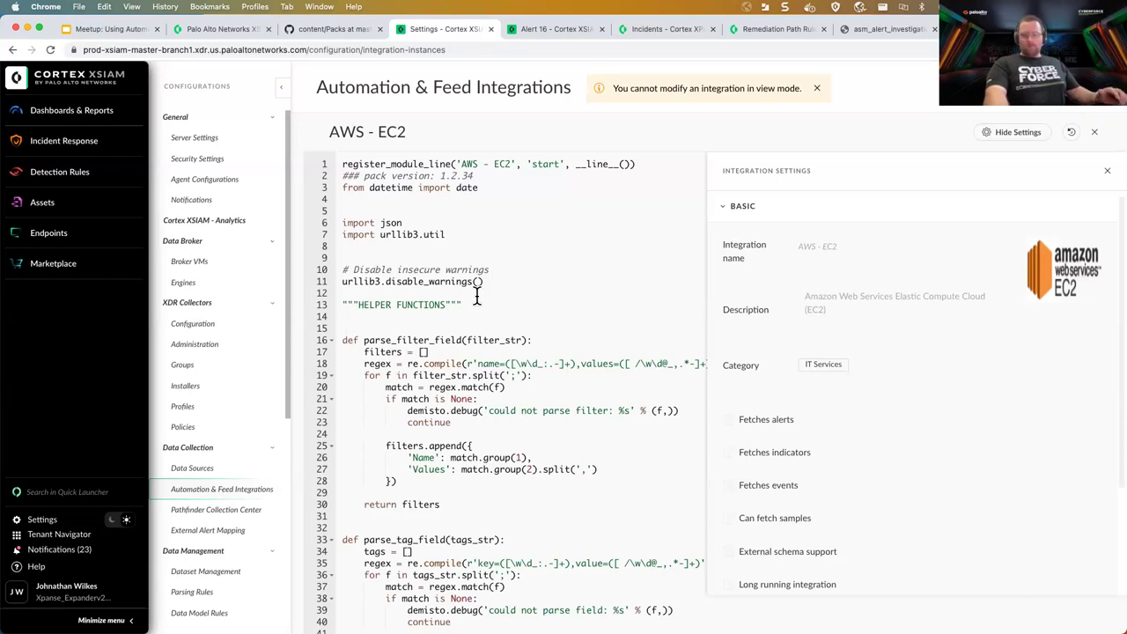
Step: Expand the Parameters section of the AWS - EC2 integration settings and review the defaultRegion parameter's options
scroll(824, 431, "down", 1)
scroll(824, 427, "down", 3)
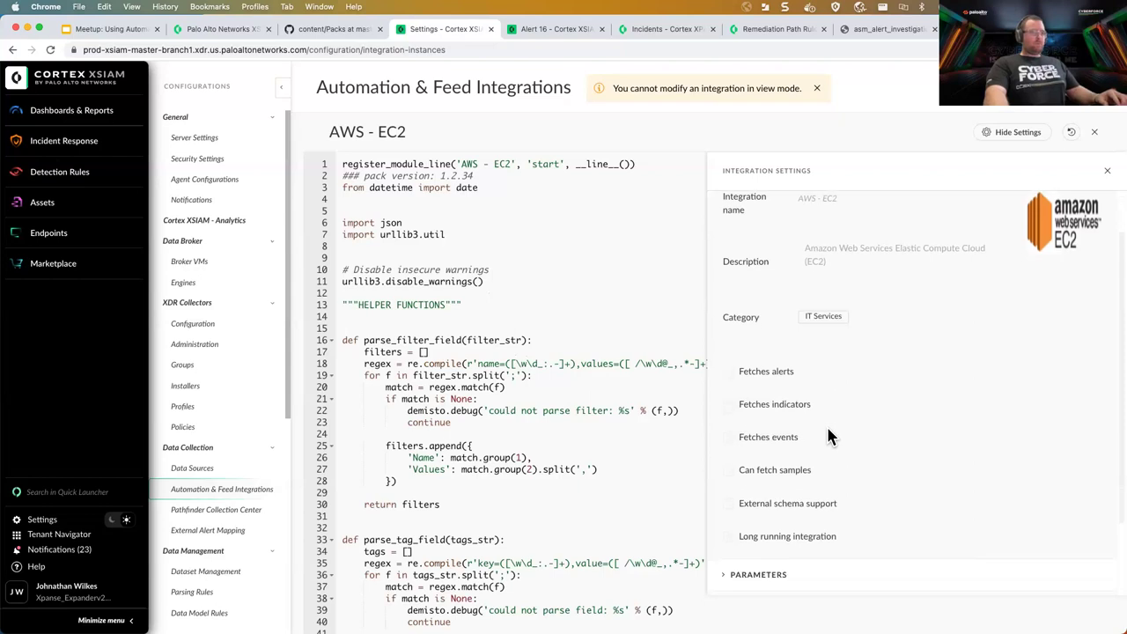
left_click(722, 488)
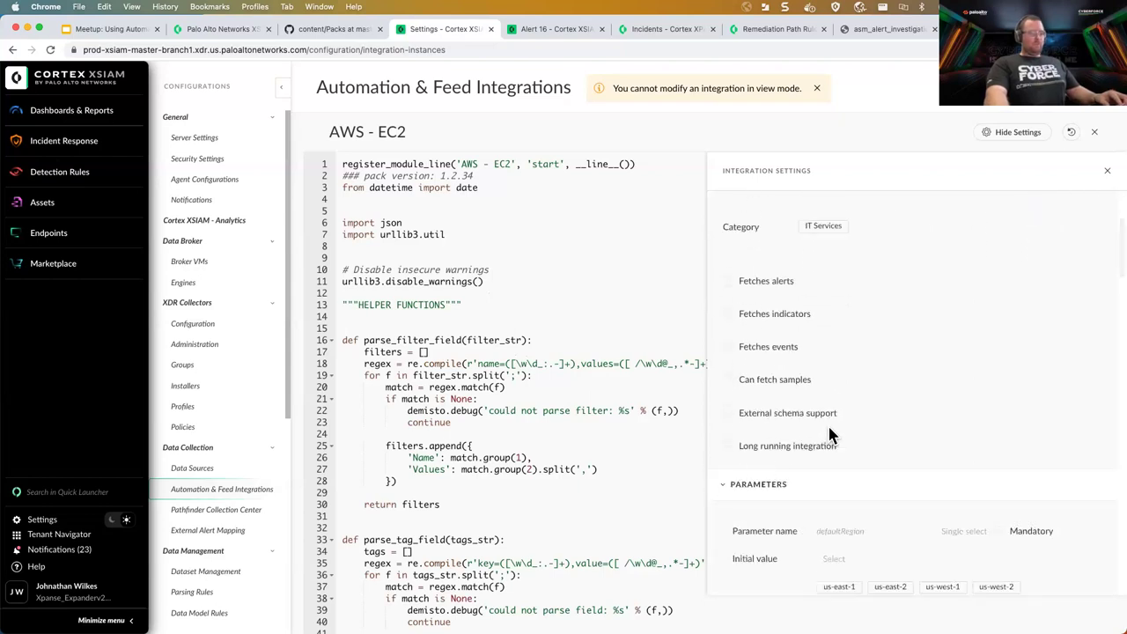
scroll(827, 424, "down", 5)
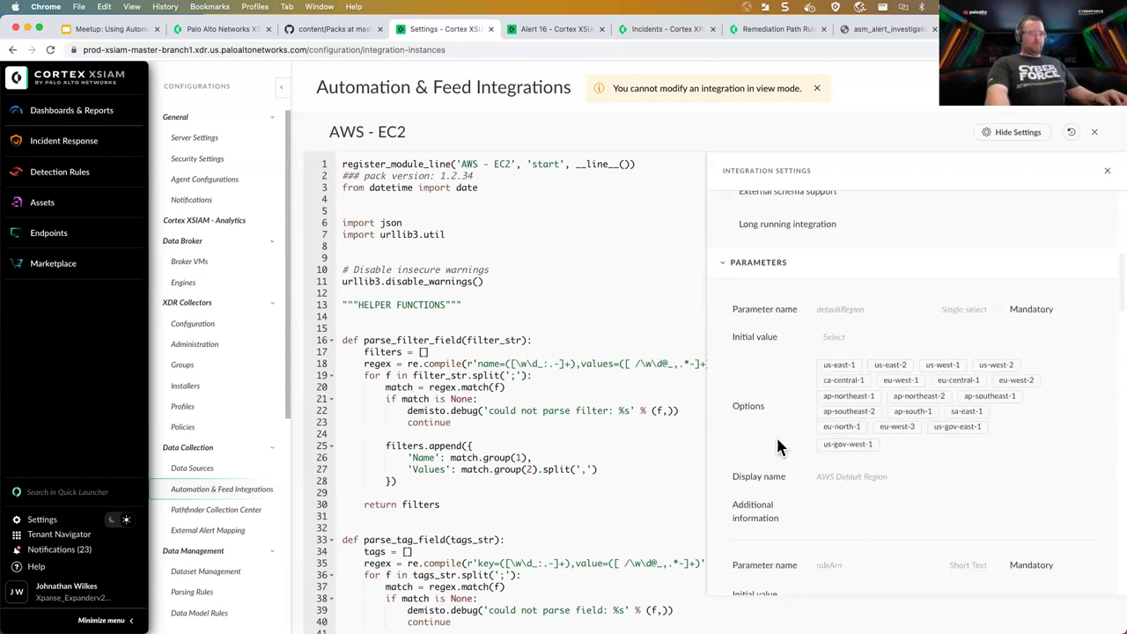
scroll(916, 423, "down", 5)
scroll(920, 374, "up", 5)
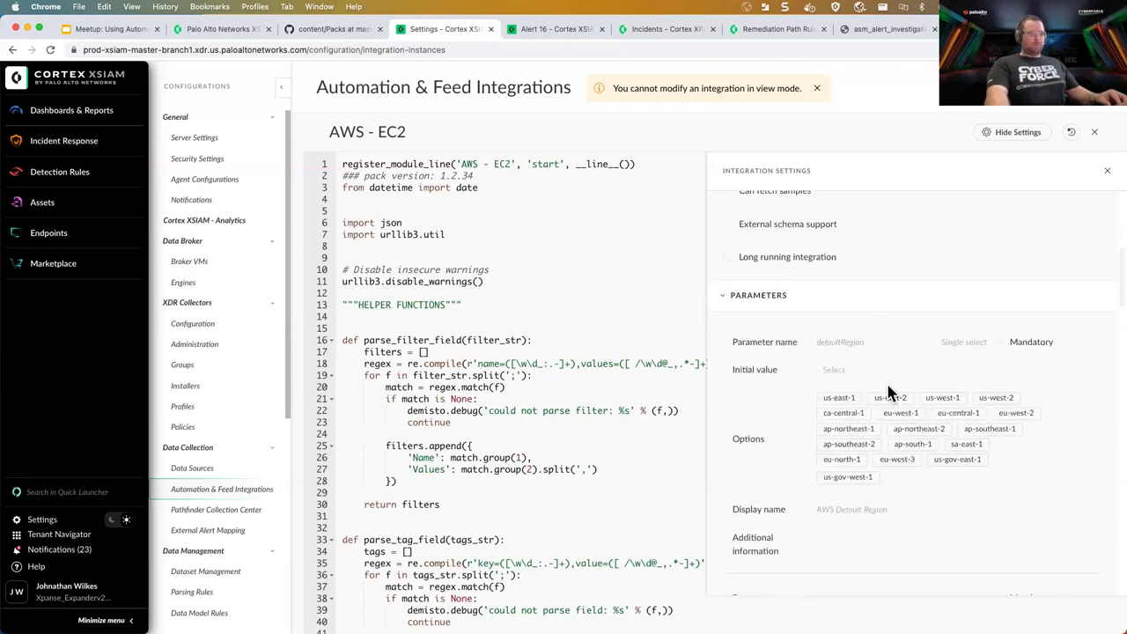
scroll(836, 418, "down", 2)
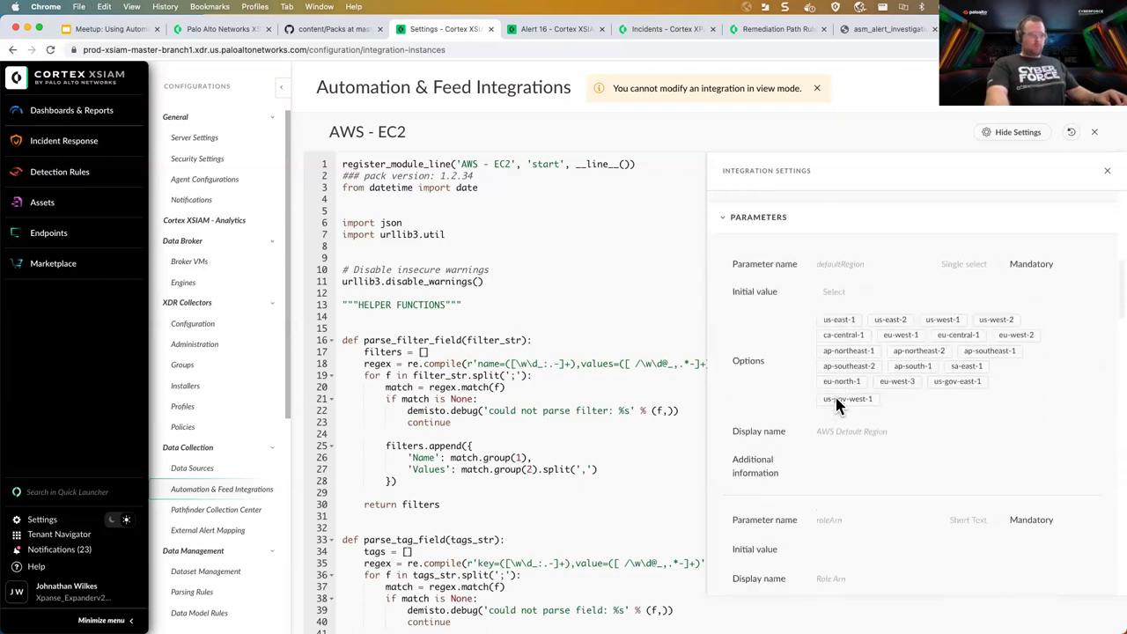
Step: Collapse the parameters, list the integration's commands, and review the arguments and outputs of aws-ec2-describe-instances before collapsing it
left_click(719, 201)
left_click(718, 546)
scroll(744, 377, "down", 5)
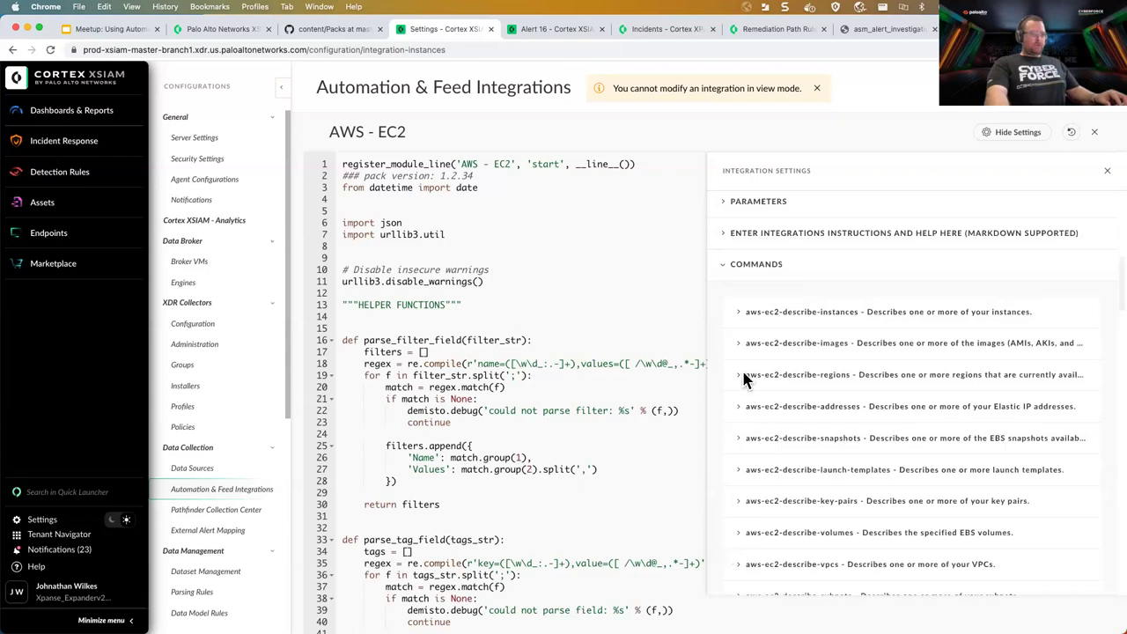
left_click(737, 312)
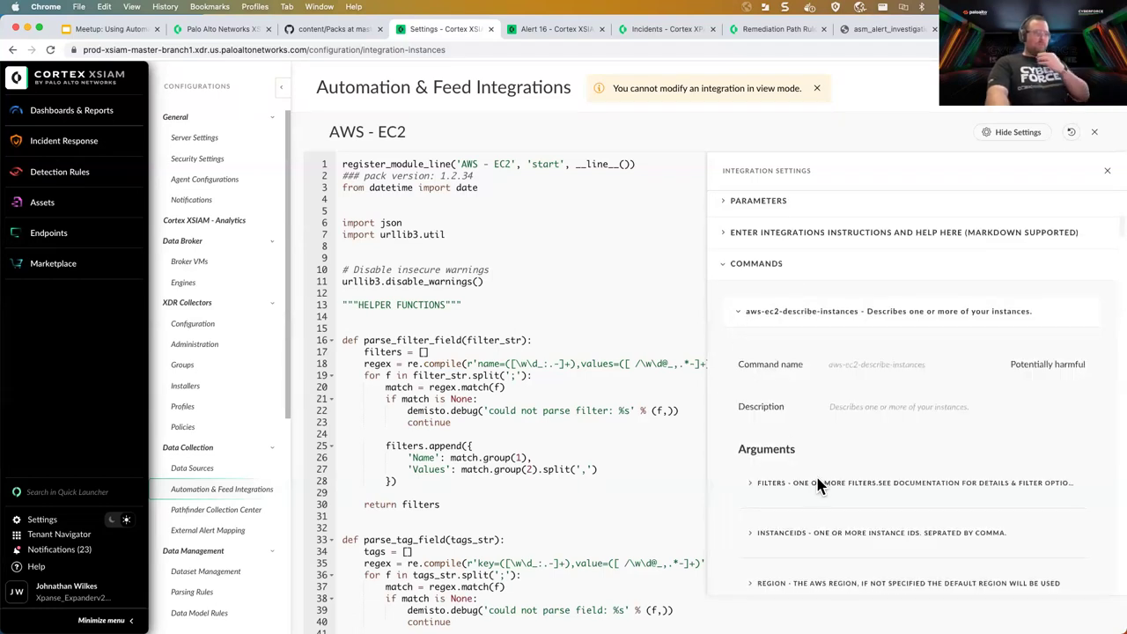
scroll(813, 472, "down", 2)
scroll(783, 370, "down", 5)
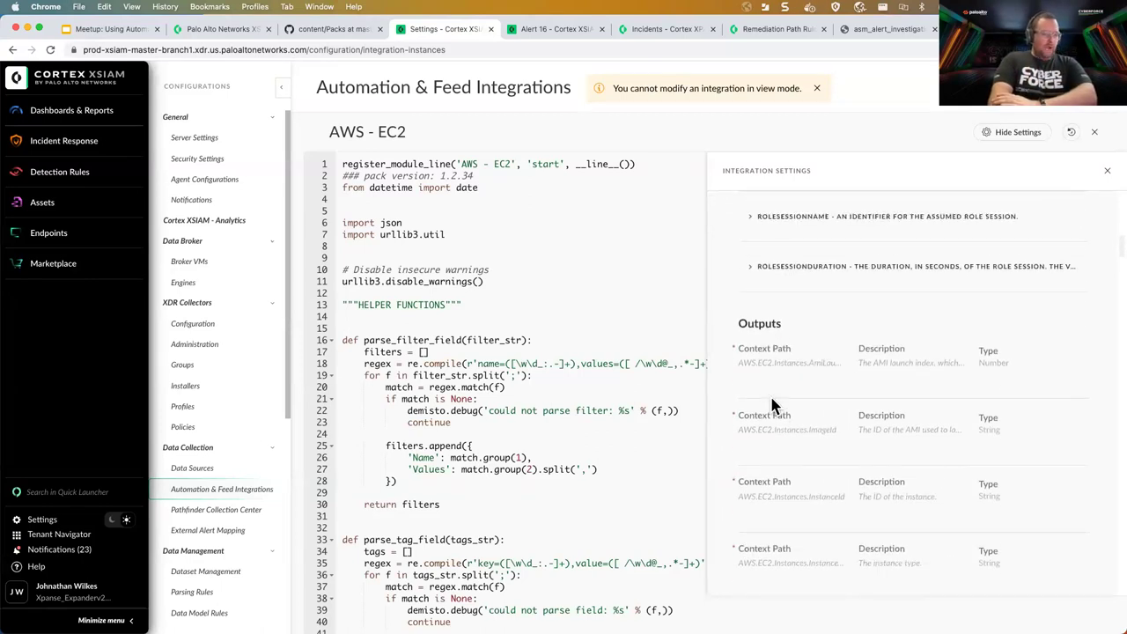
scroll(773, 405, "down", 2)
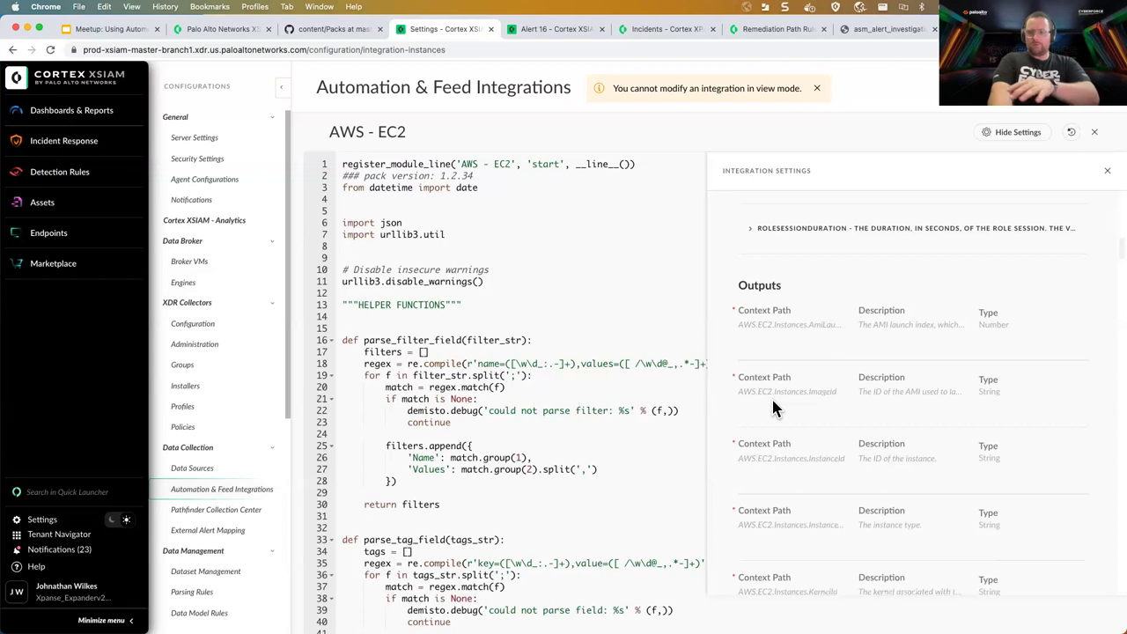
scroll(772, 399, "up", 10)
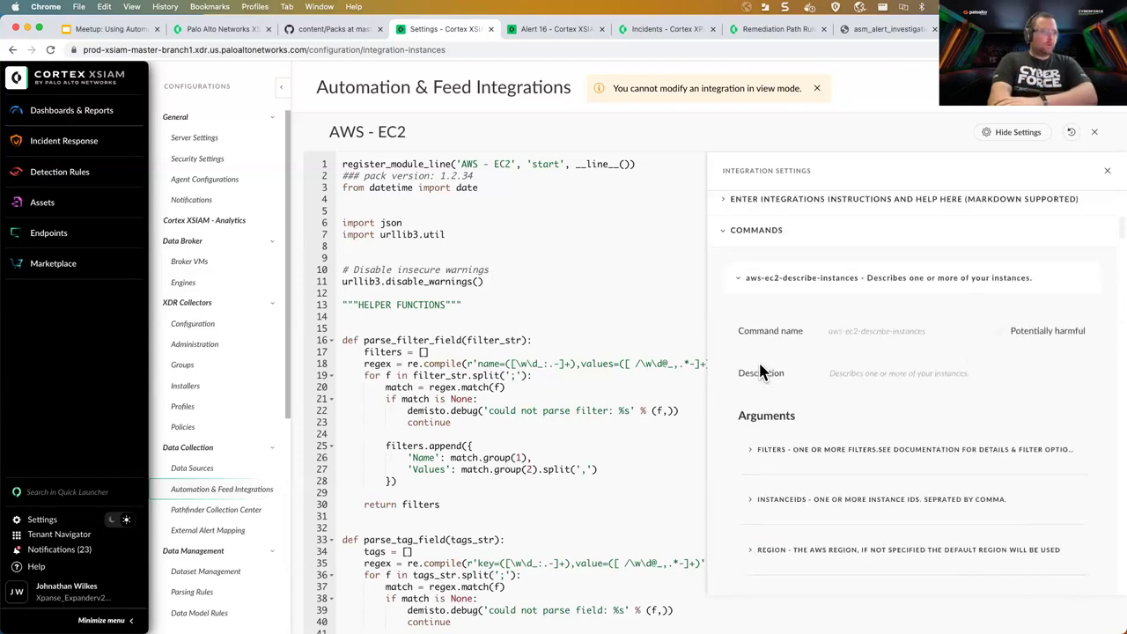
left_click(738, 280)
scroll(760, 428, "down", 1)
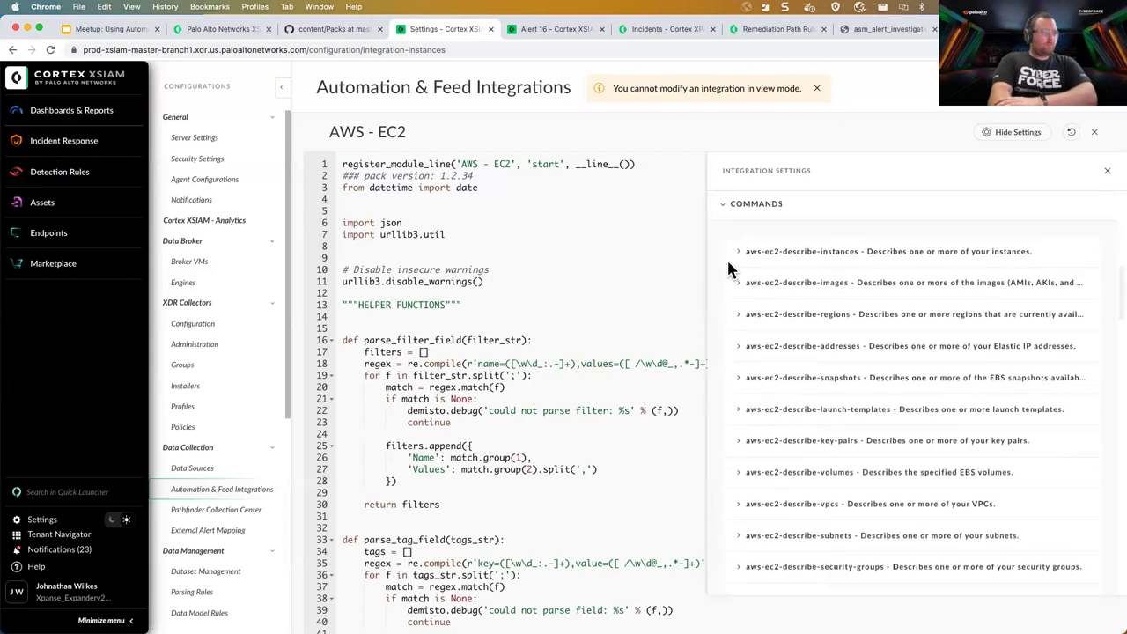
Step: Collapse the commands, inspect the integration's script language and Docker image, and close the integration settings
left_click(724, 220)
left_click(726, 576)
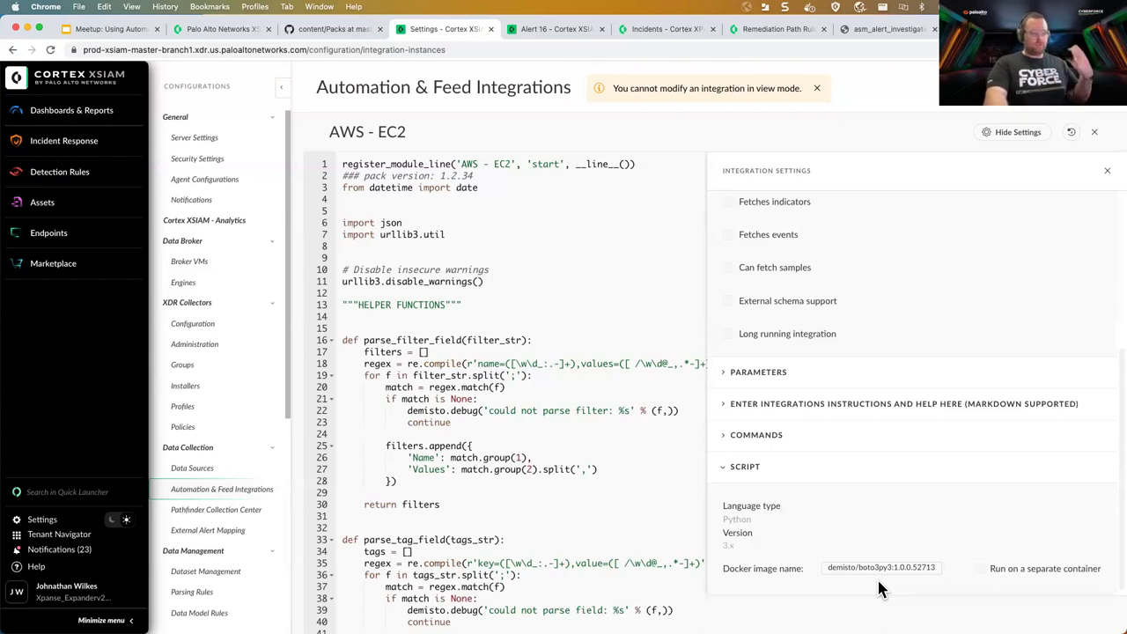
left_click(1107, 171)
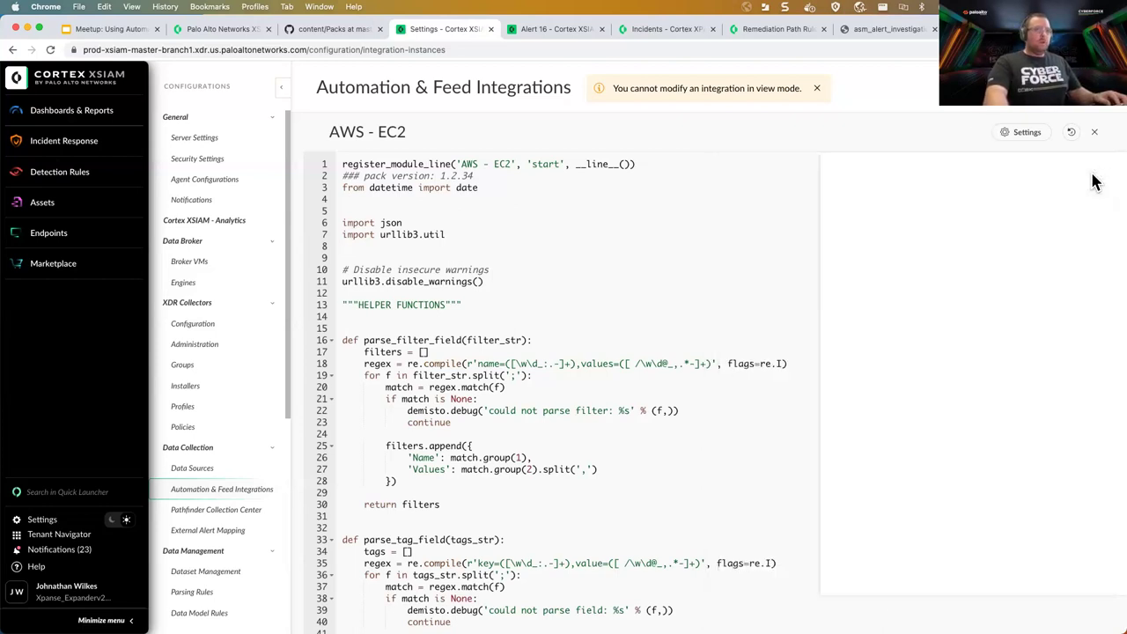
Step: Leave the integration code, return to the AWS - EC2 content pack and open its AwsEC2GetPublicSGRules script
left_click(264, 154)
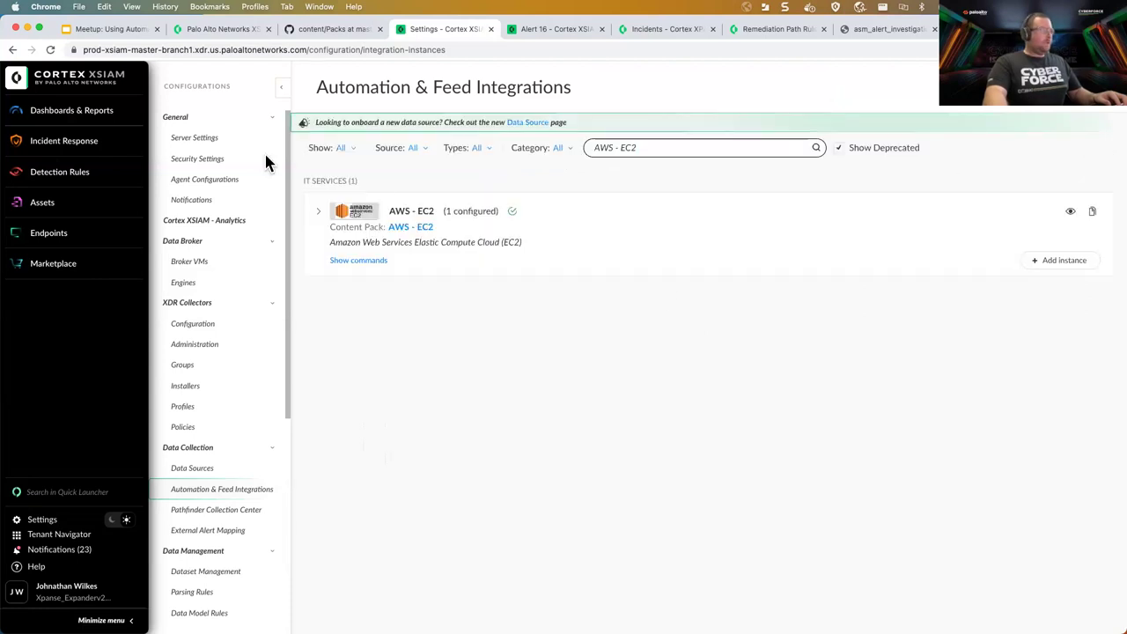
left_click(400, 224)
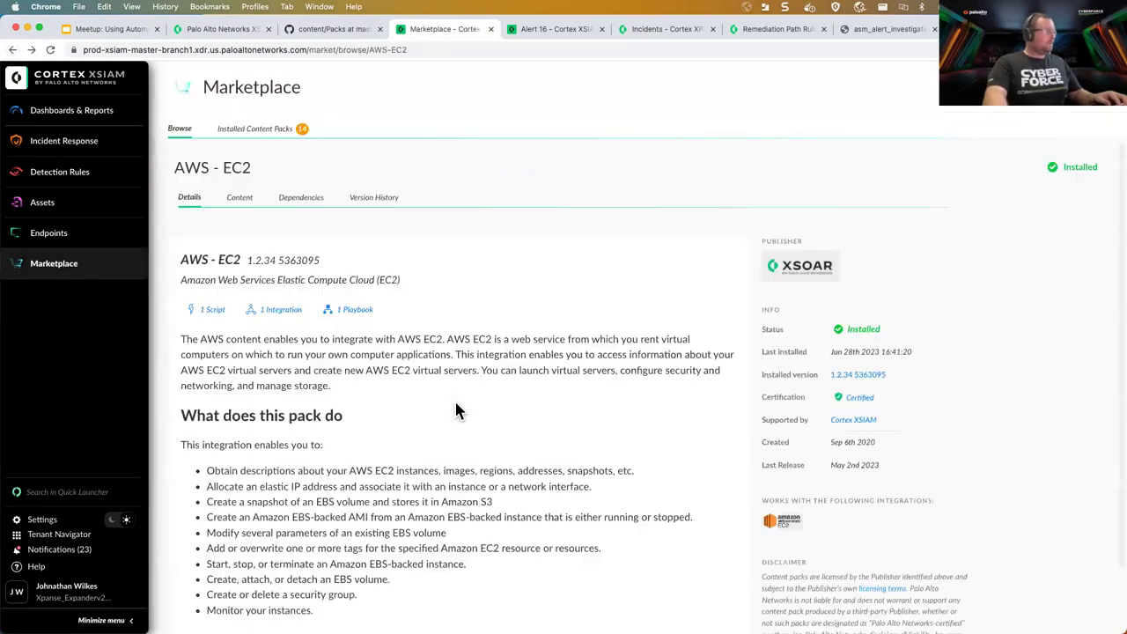
left_click(215, 310)
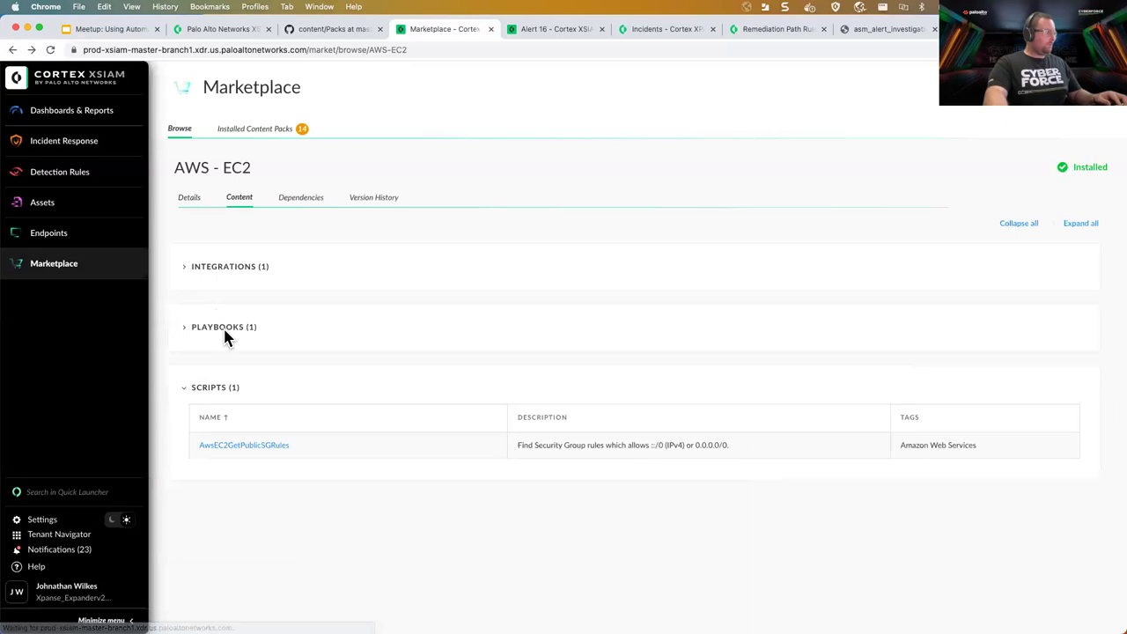
left_click(241, 447)
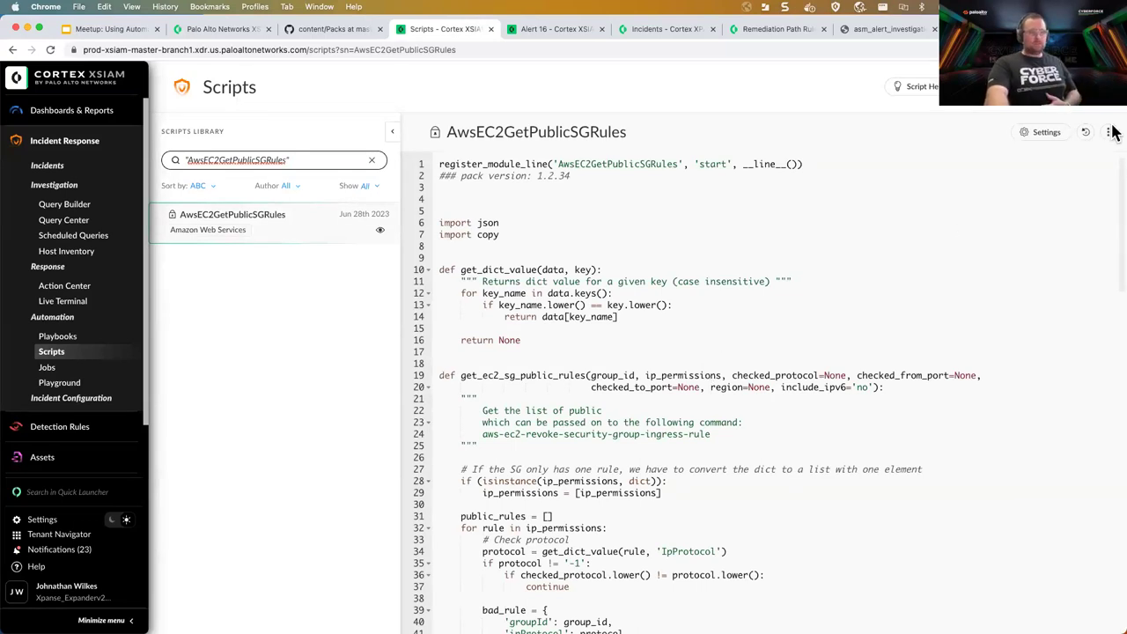
Step: Show the AwsEC2GetPublicSGRules script settings, highlight 0.0.0.0/0 in the description, and review the arguments and outputs
left_click(1042, 133)
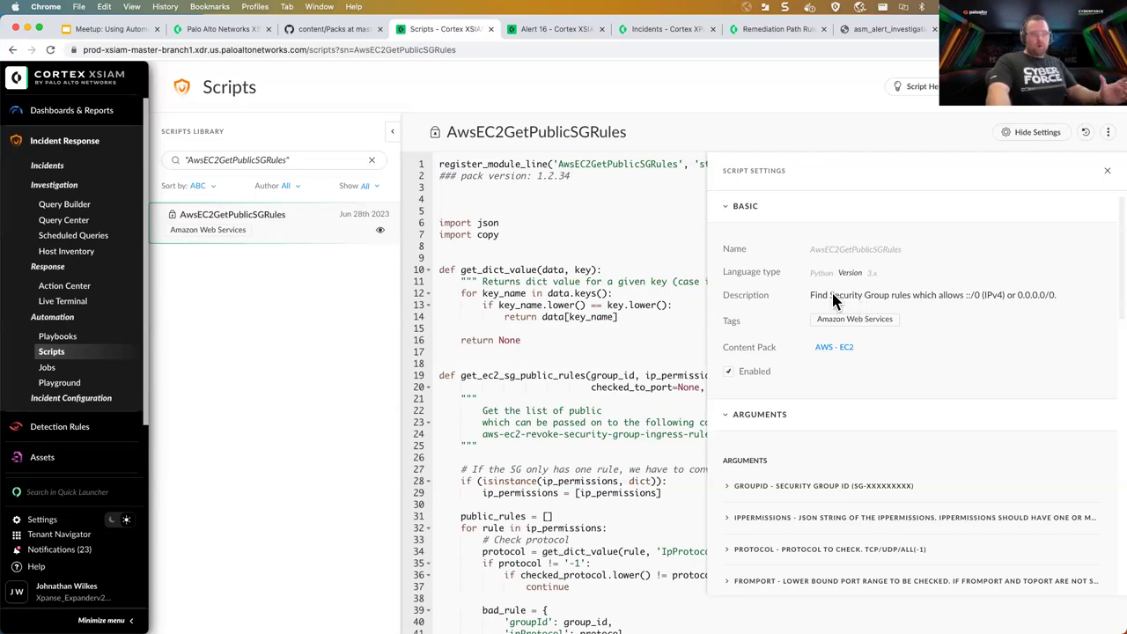
left_click_drag(1054, 297, 1013, 301)
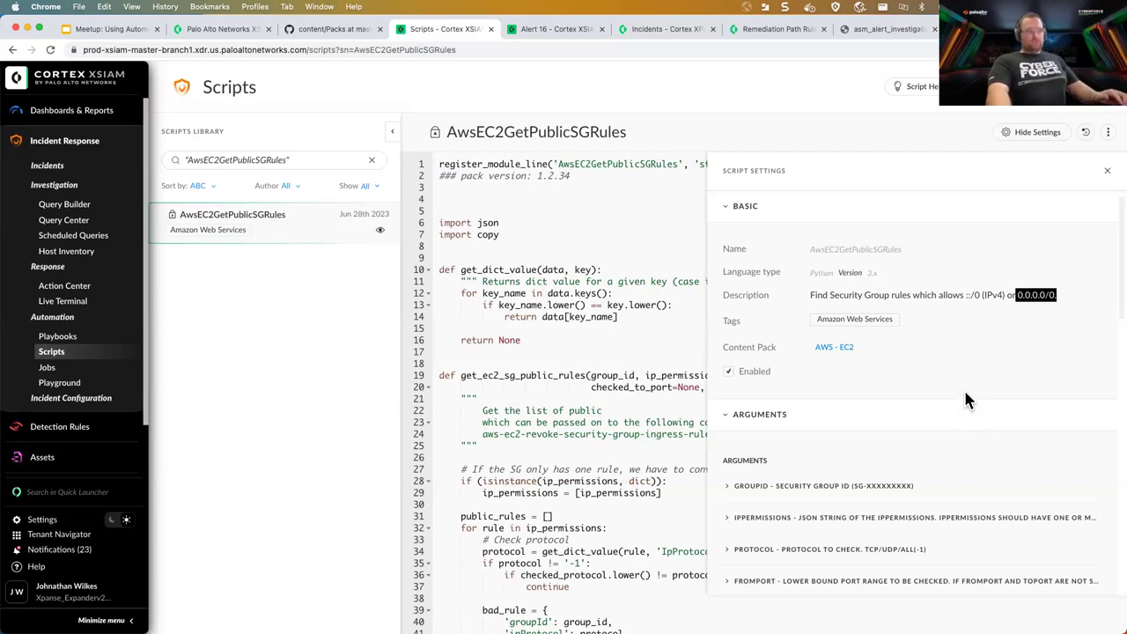
scroll(765, 515, "down", 1)
scroll(765, 515, "down", 2)
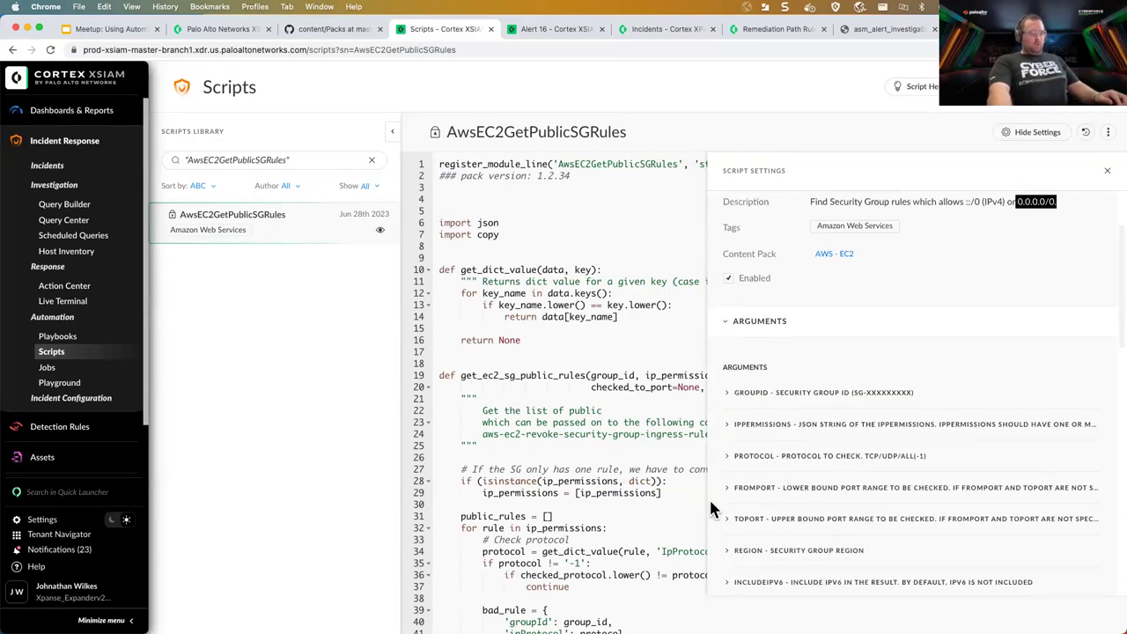
scroll(781, 457, "down", 6)
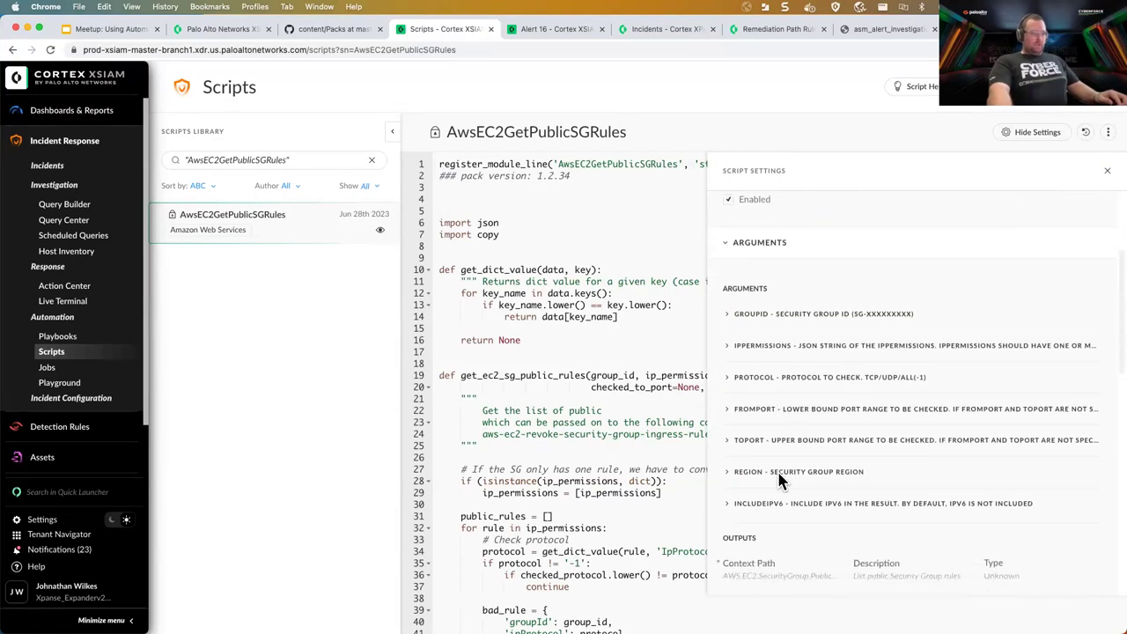
scroll(763, 519, "down", 1)
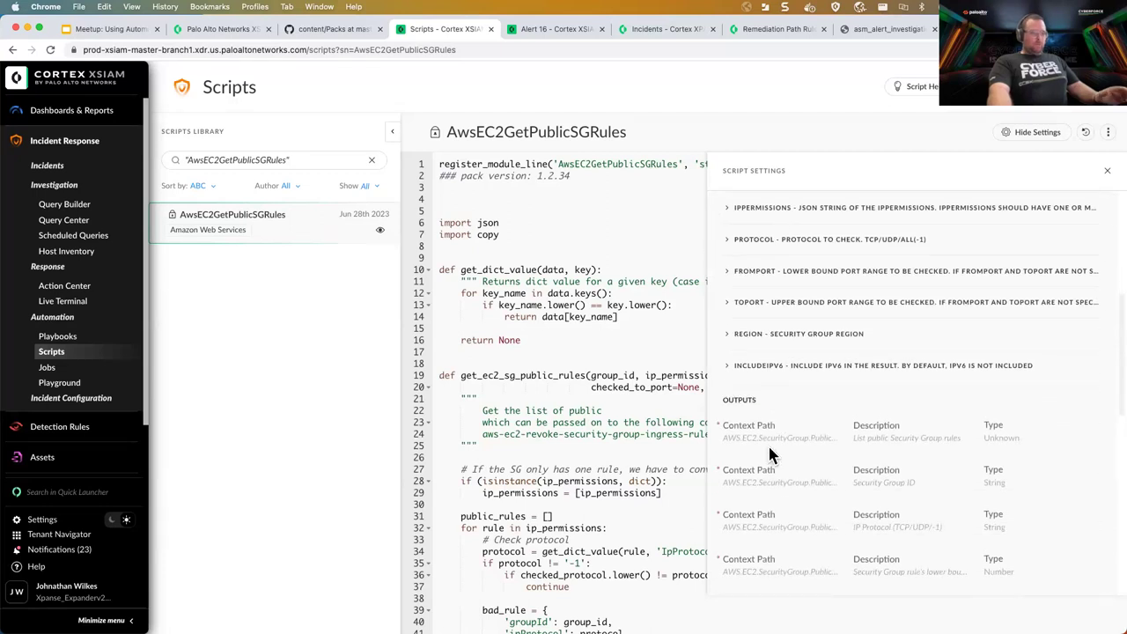
Step: Highlight the Docker image name demisto/python3:3.9.8.24399 in the script's advanced settings and close the settings
scroll(910, 516, "down", 10)
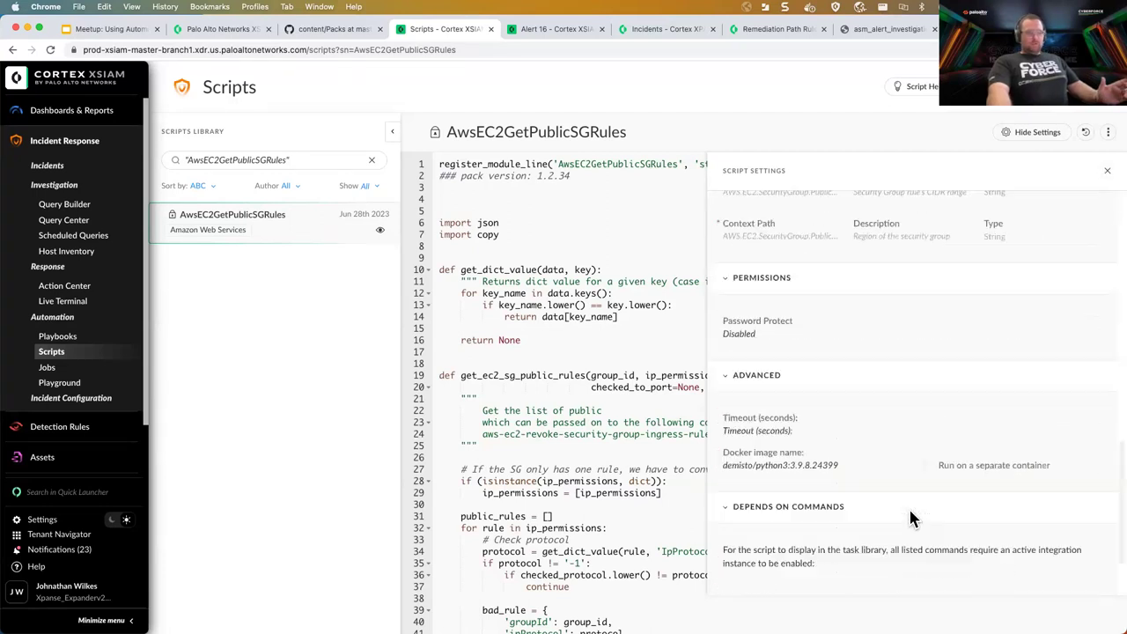
left_click_drag(741, 384, 833, 358)
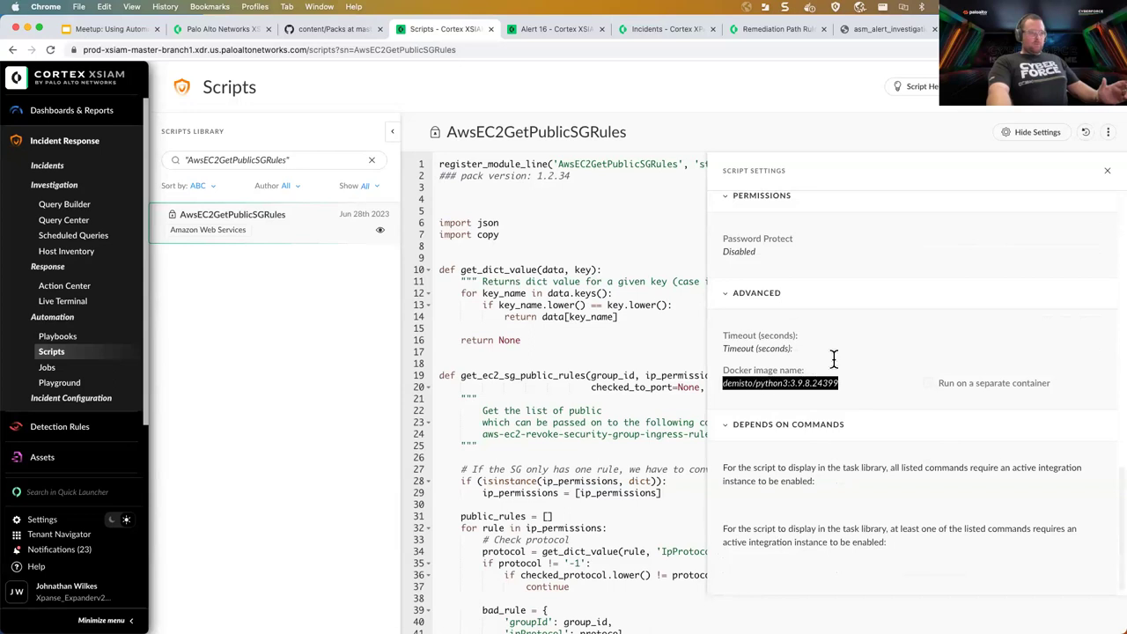
left_click(1104, 173)
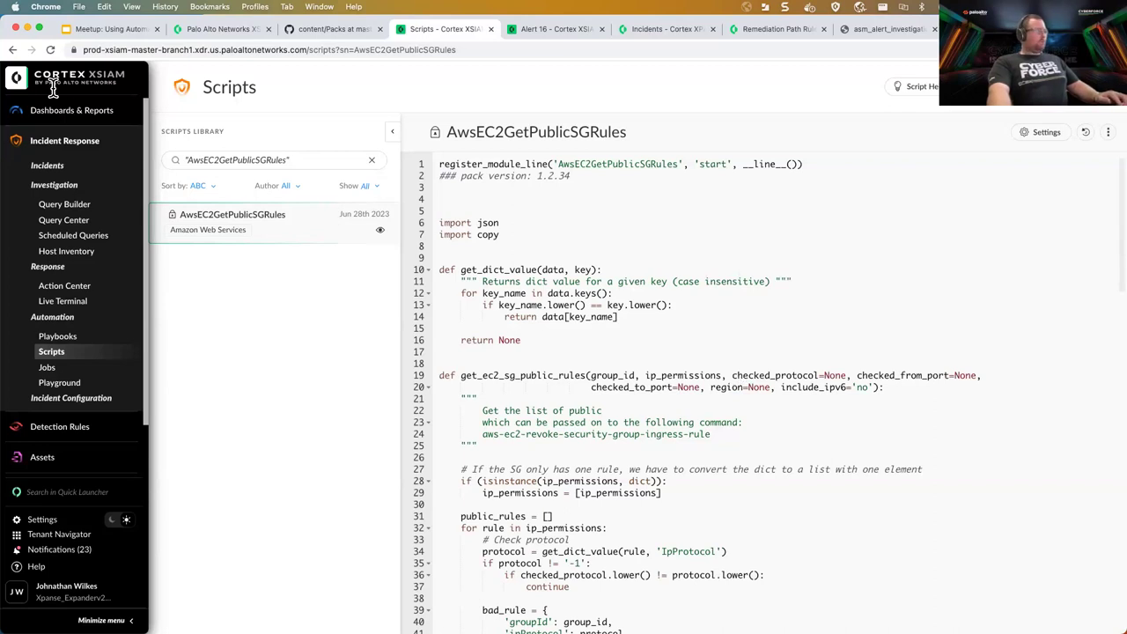
Step: Return to the AWS - EC2 content pack and open its IP Whitelist - AWS Security Group playbook
left_click(13, 51)
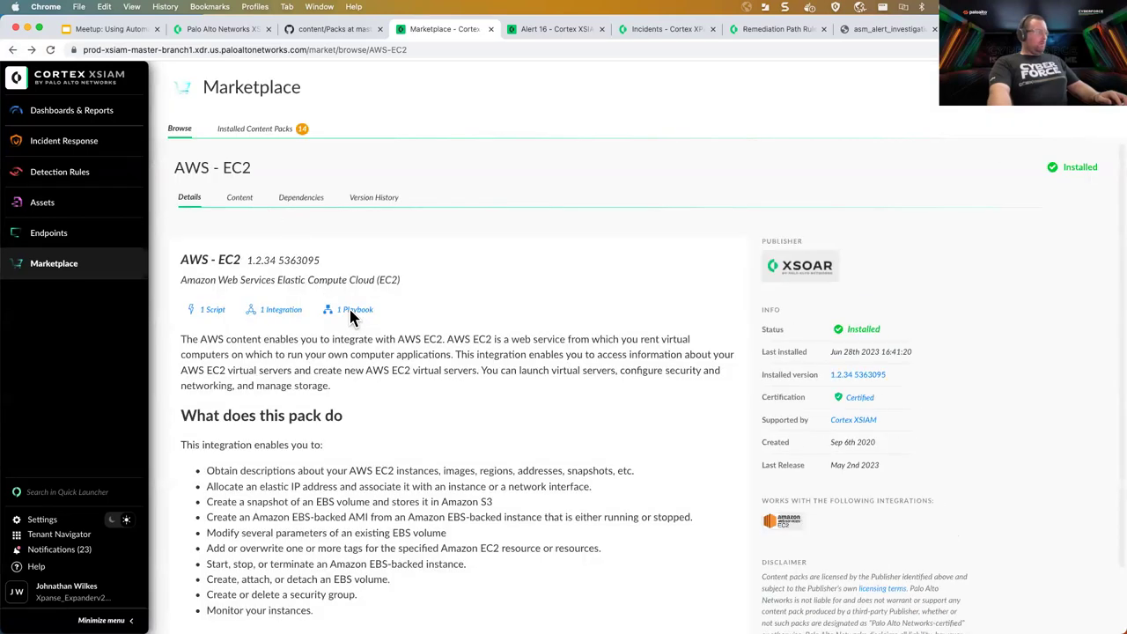
left_click(351, 313)
left_click(257, 386)
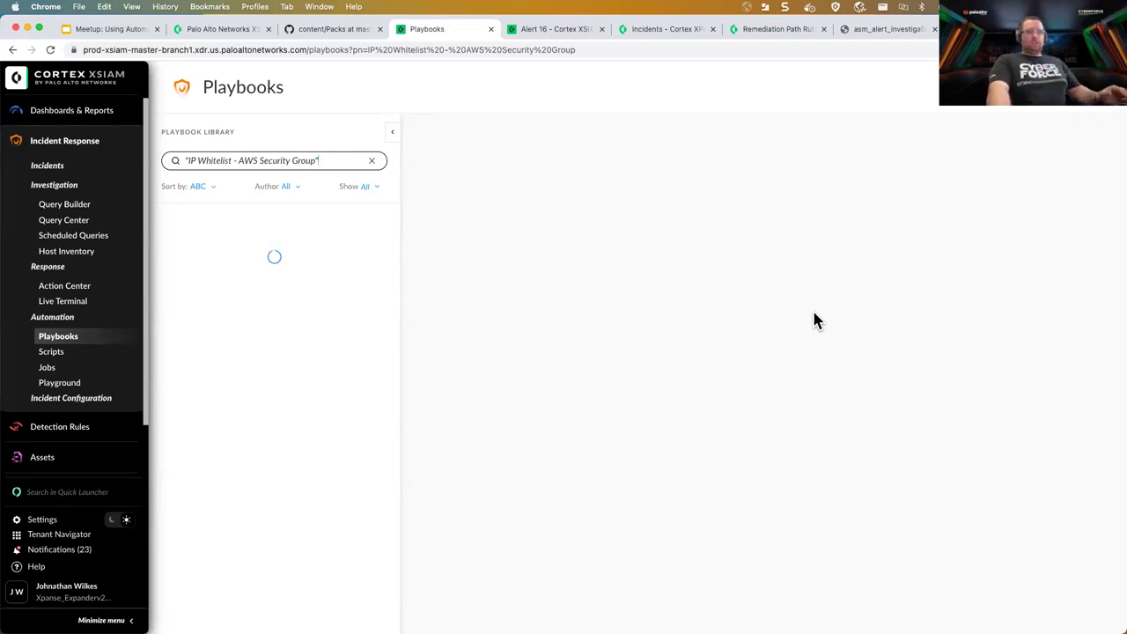
Step: Inspect the basic settings and description of the IP Whitelist - AWS Security Group playbook and close them
left_click(967, 137)
left_click_drag(642, 238, 539, 216)
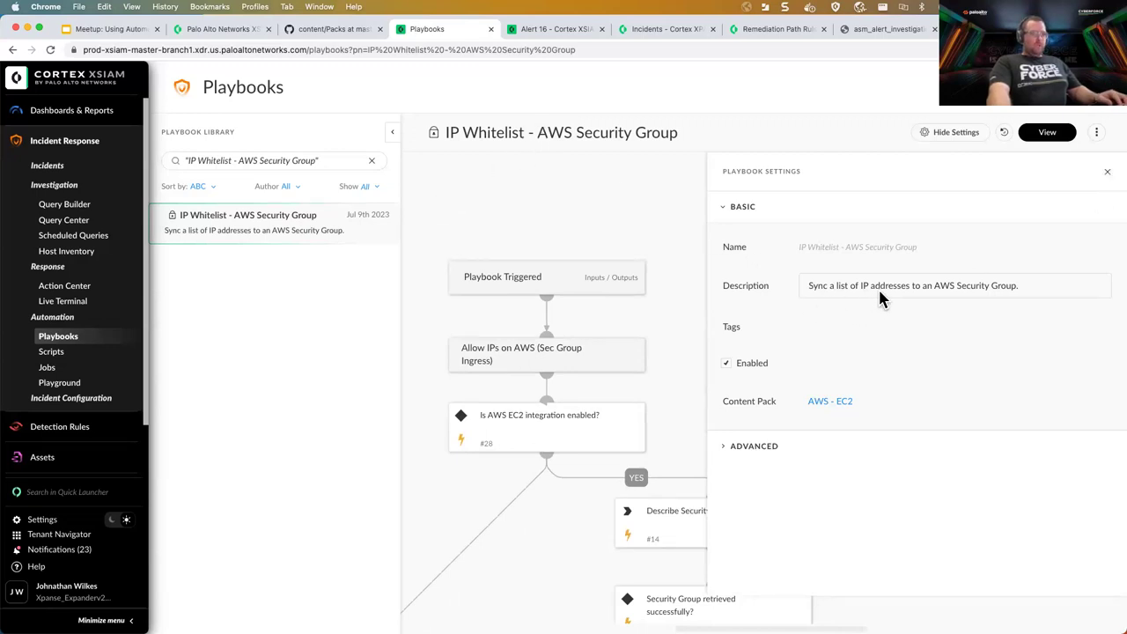
left_click(1106, 171)
Step: Inspect the condition of the "Is AWS EC2 integration enabled?" task, highlight its AWS - EC2 comparison value, and close the details
scroll(894, 321, "down", 3)
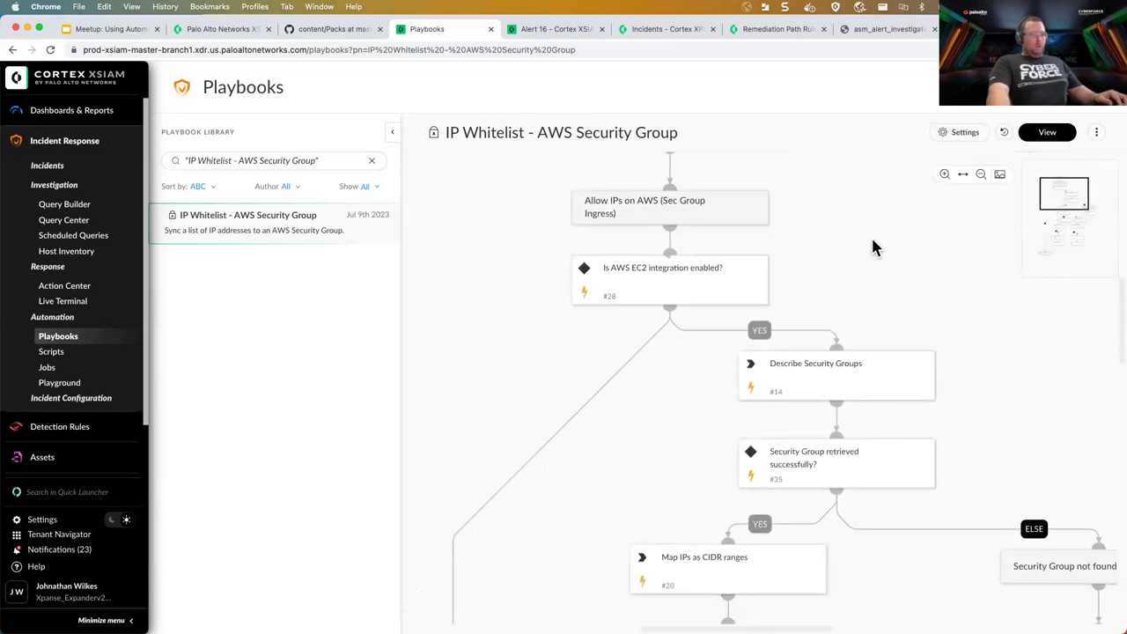
left_click(645, 228)
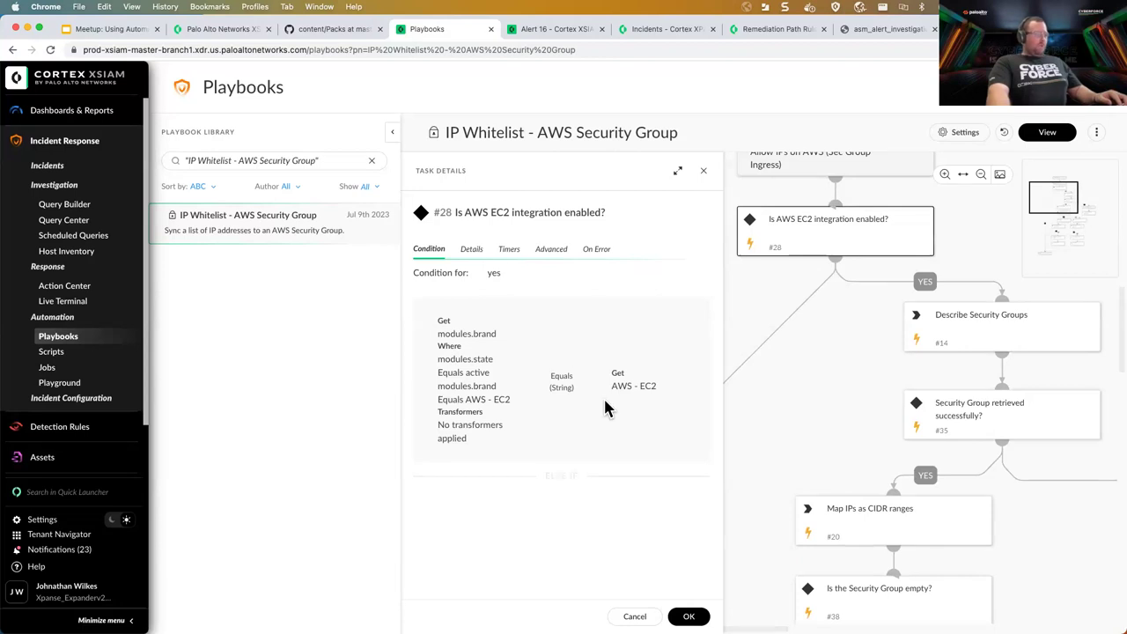
left_click_drag(611, 392, 711, 395)
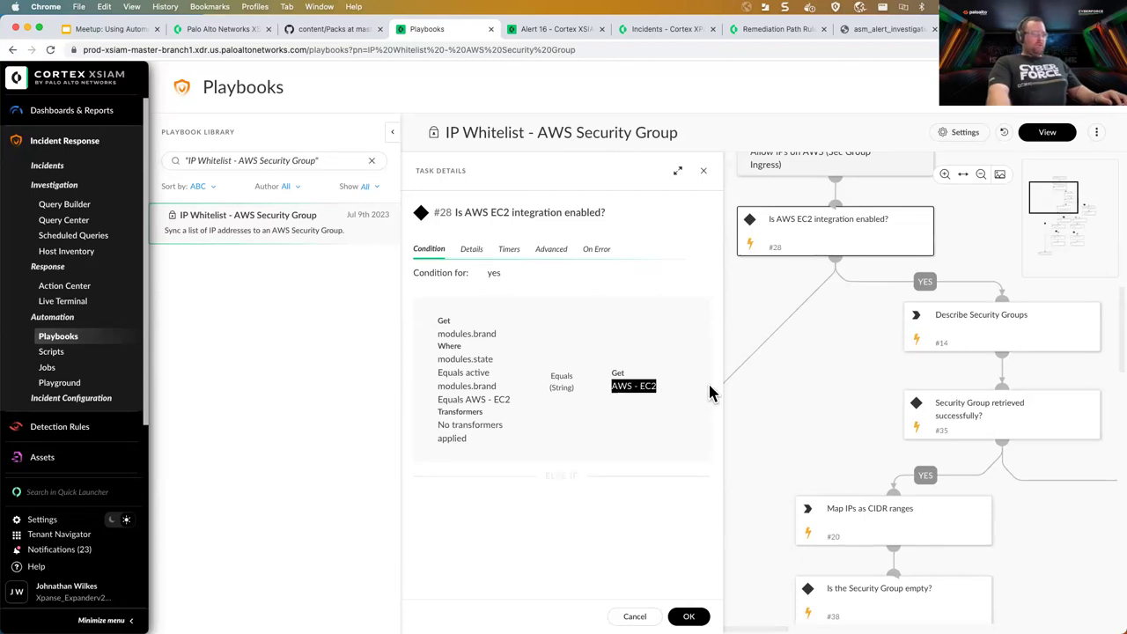
left_click(703, 171)
Step: Inspect the Describe Security Groups task, highlight its aws-ec2-describe-security-groups command, and close the task details
left_click(968, 334)
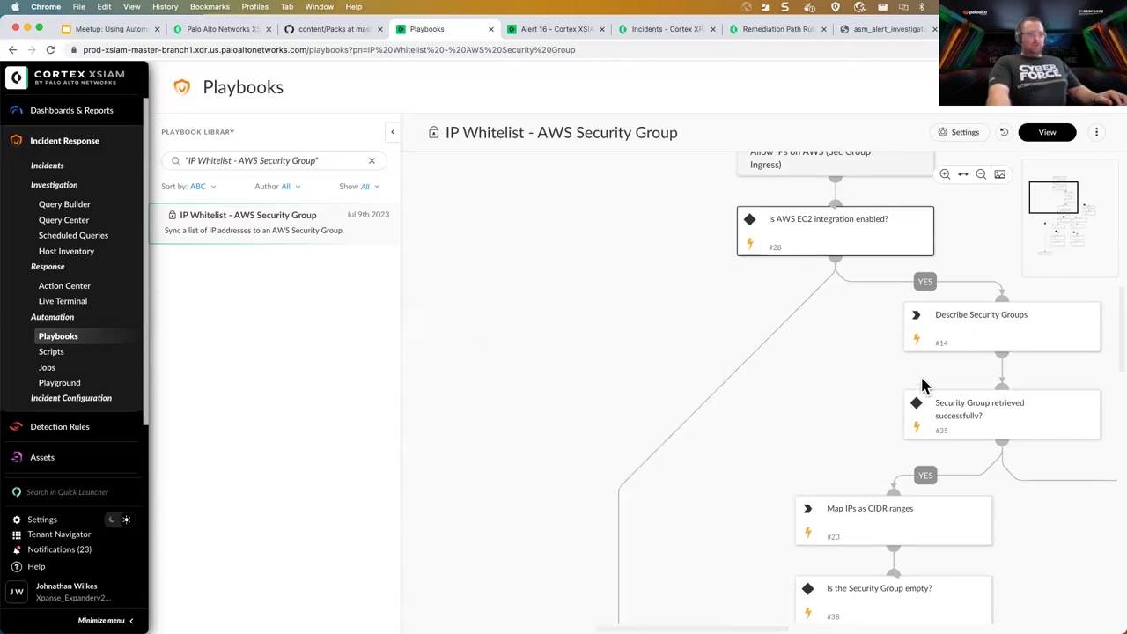
left_click_drag(440, 238, 566, 245)
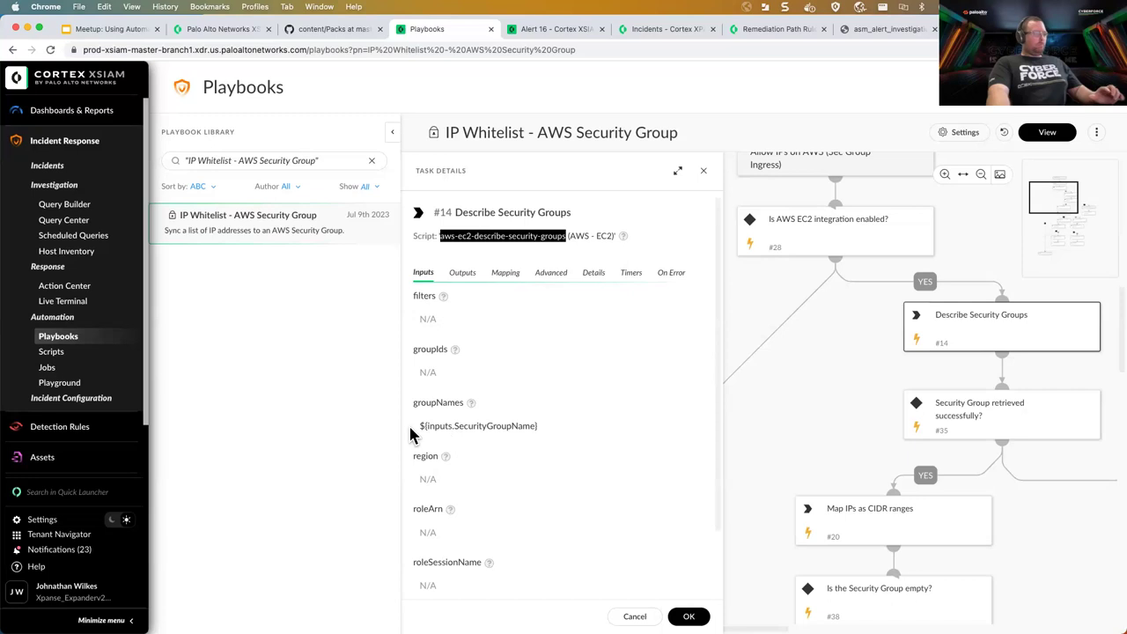
left_click(702, 171)
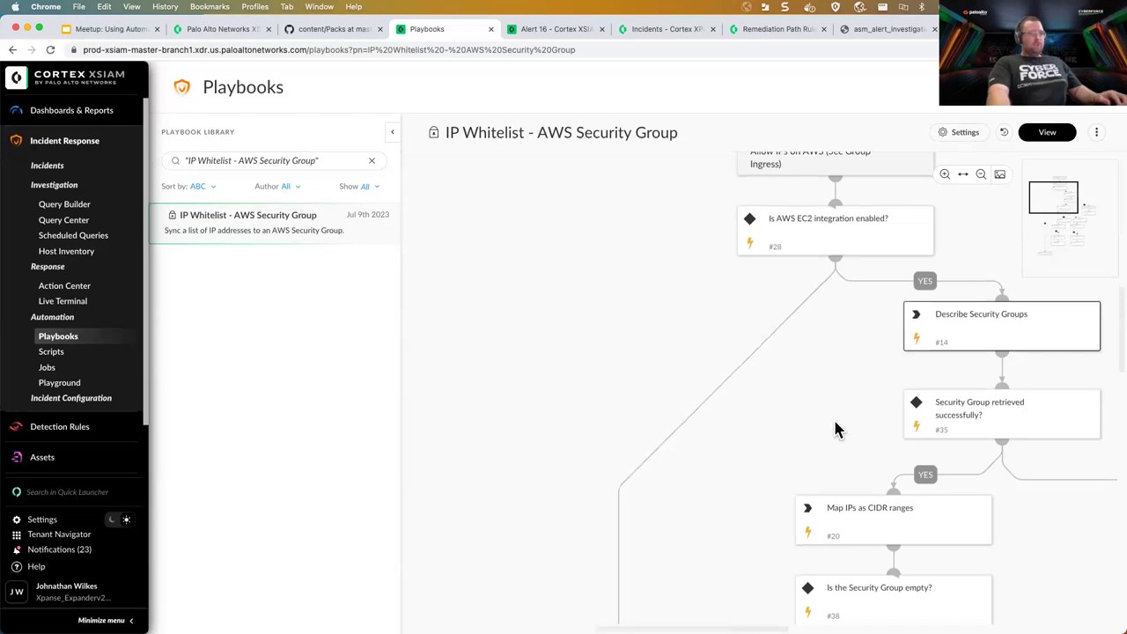
scroll(837, 429, "right", 3)
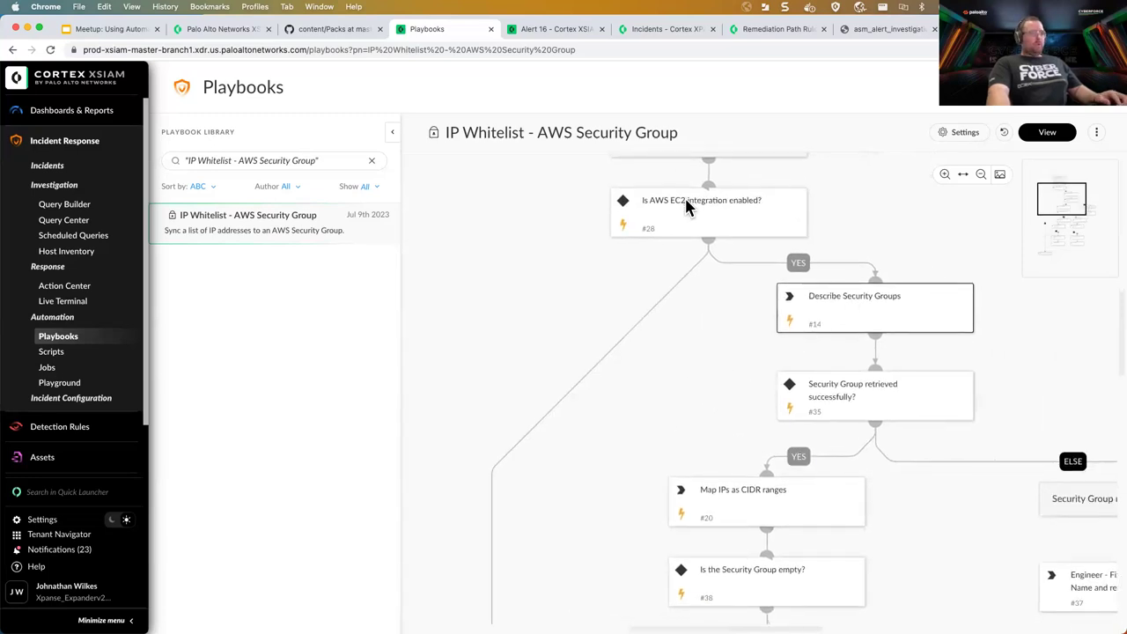
Step: Examine the overall task flow of the IP Whitelist - AWS Security Group playbook, from the EC2 integration check through the final Done section
left_click(980, 174)
scroll(694, 440, "down", 5)
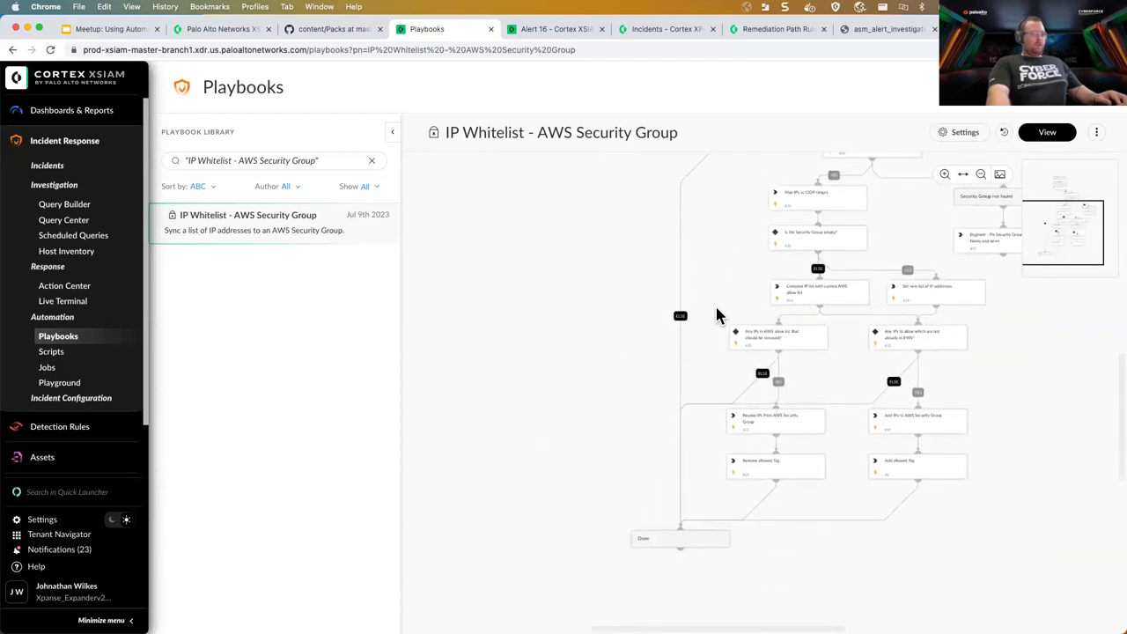
left_click_drag(717, 312, 676, 500)
scroll(958, 280, "down", 3)
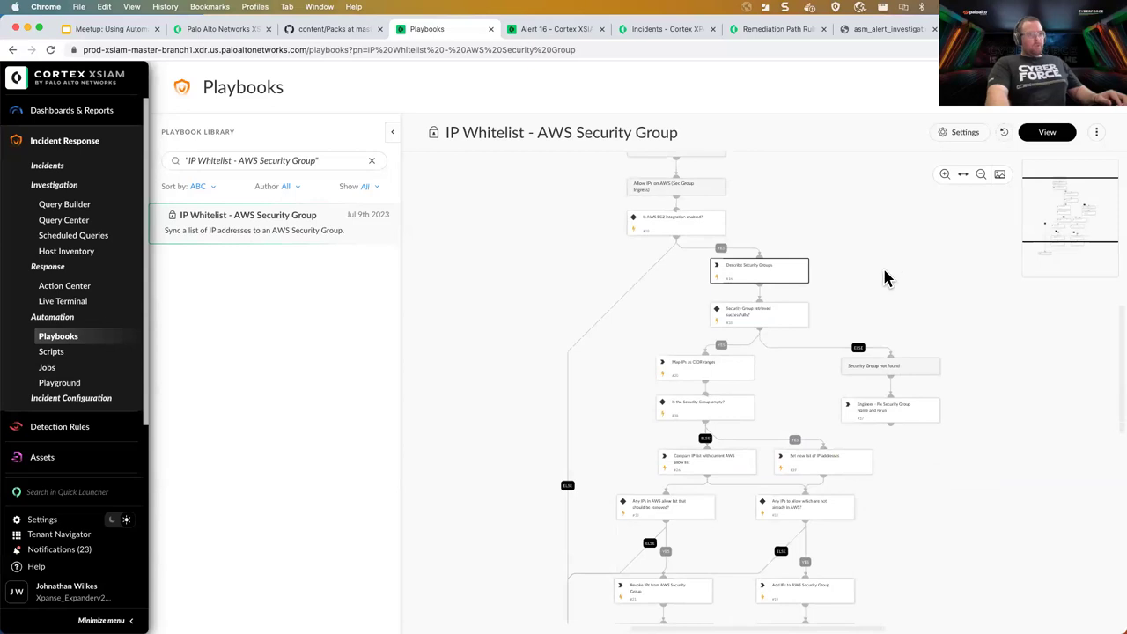
left_click(943, 176)
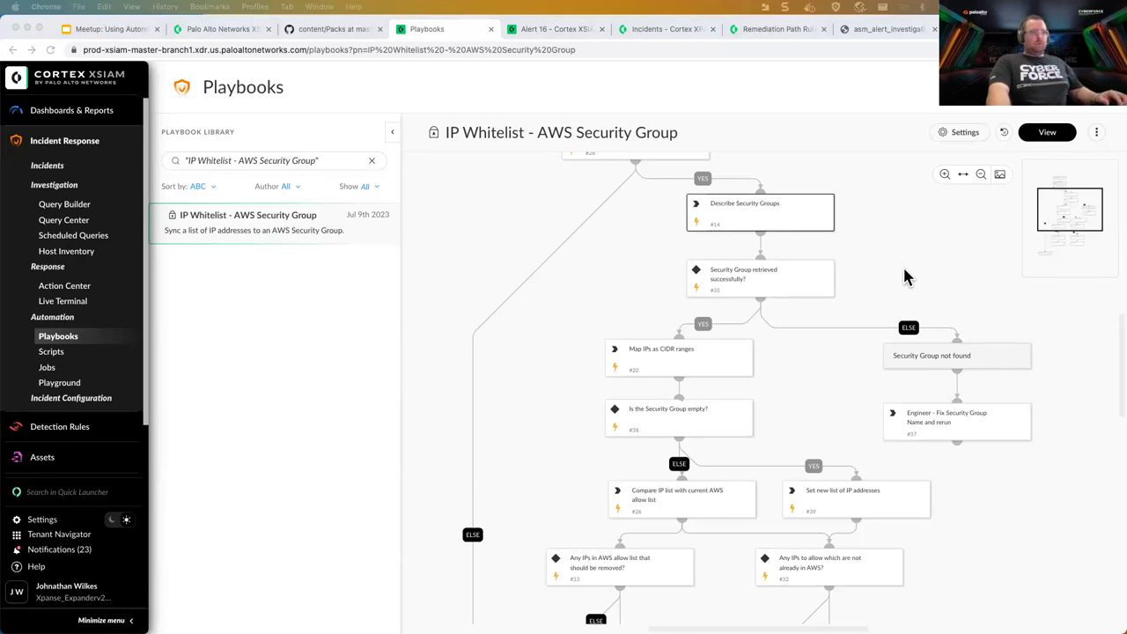
scroll(907, 278, "up", 2)
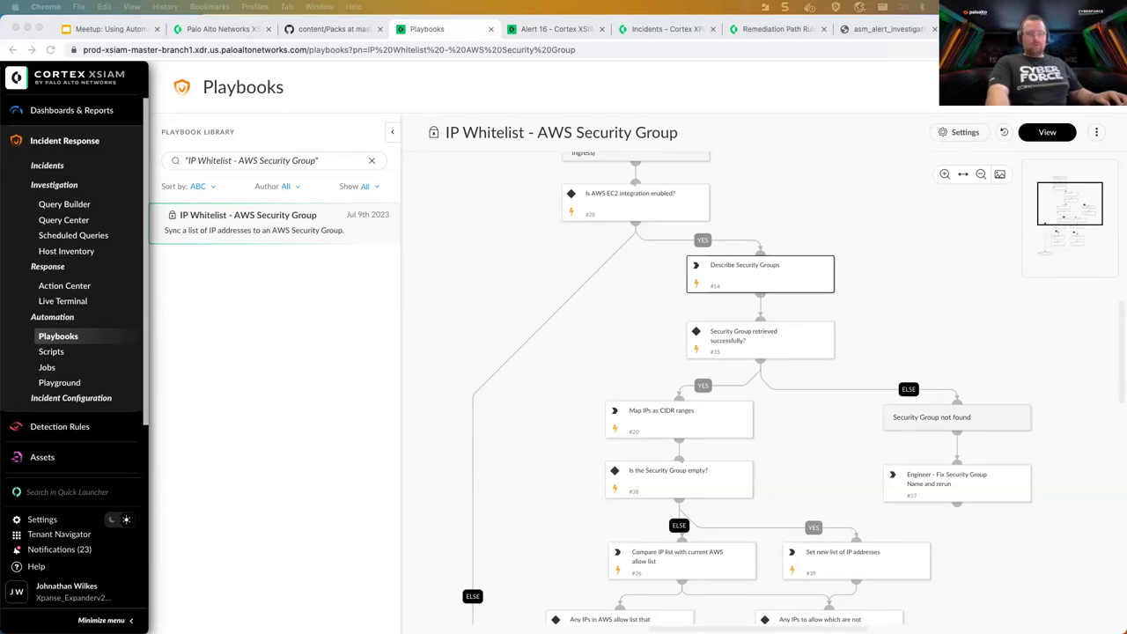
Step: Search the playbook library for "demo" and open the meetup-demo playbook
triple_click(277, 161)
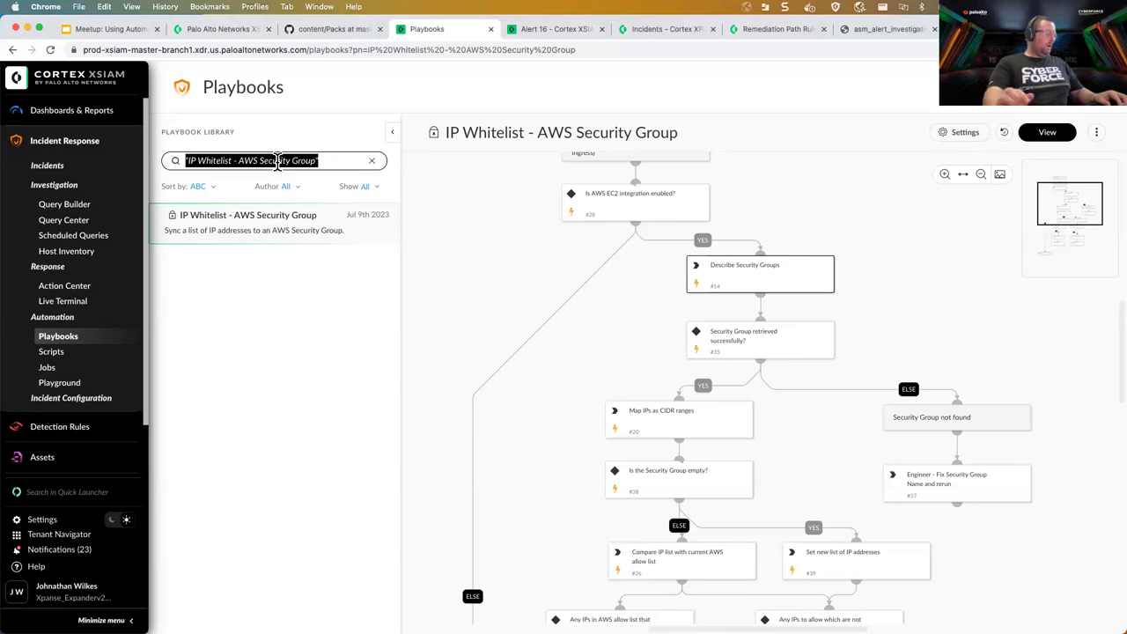
type("demo")
left_click(258, 304)
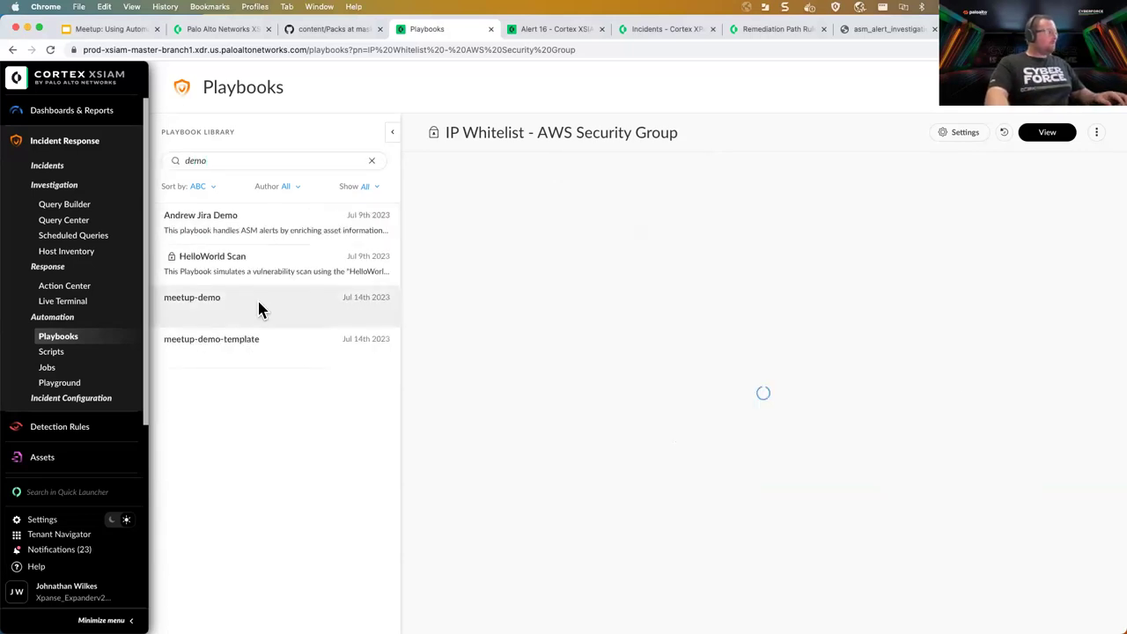
Step: Switch to Alert 16, open its context data, and expand all the alert fields
left_click(557, 29)
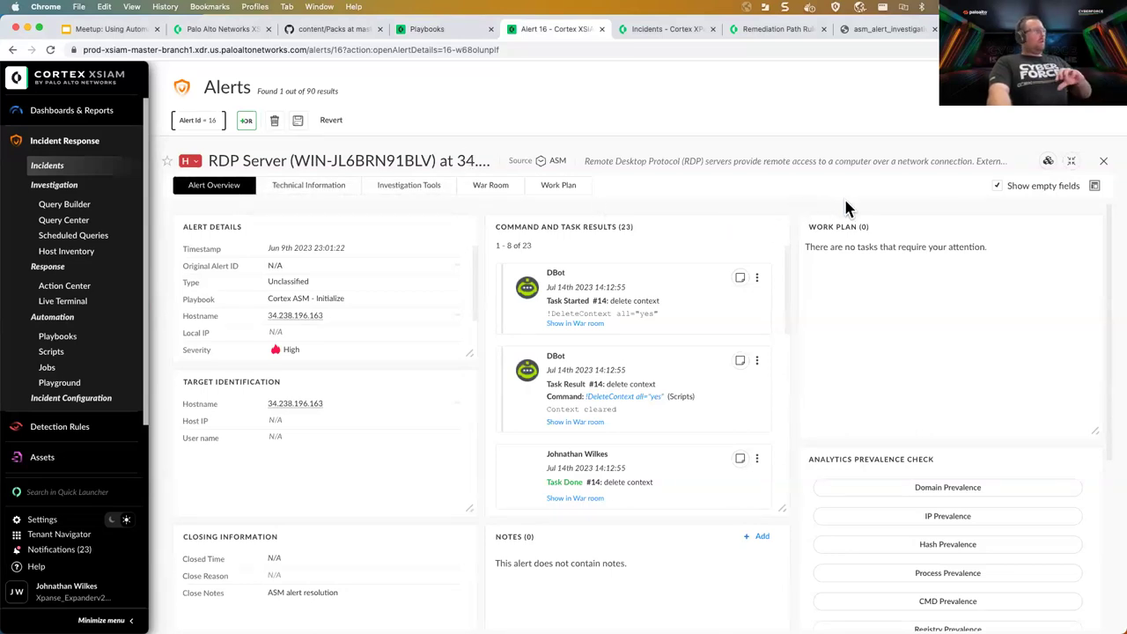
left_click(1048, 162)
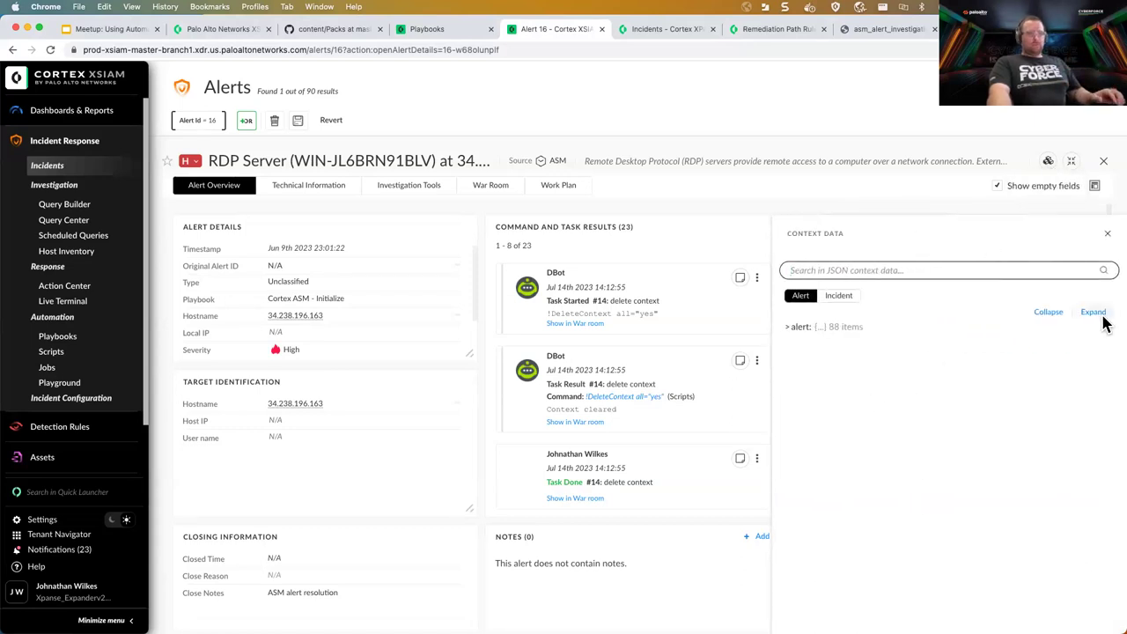
left_click(1092, 312)
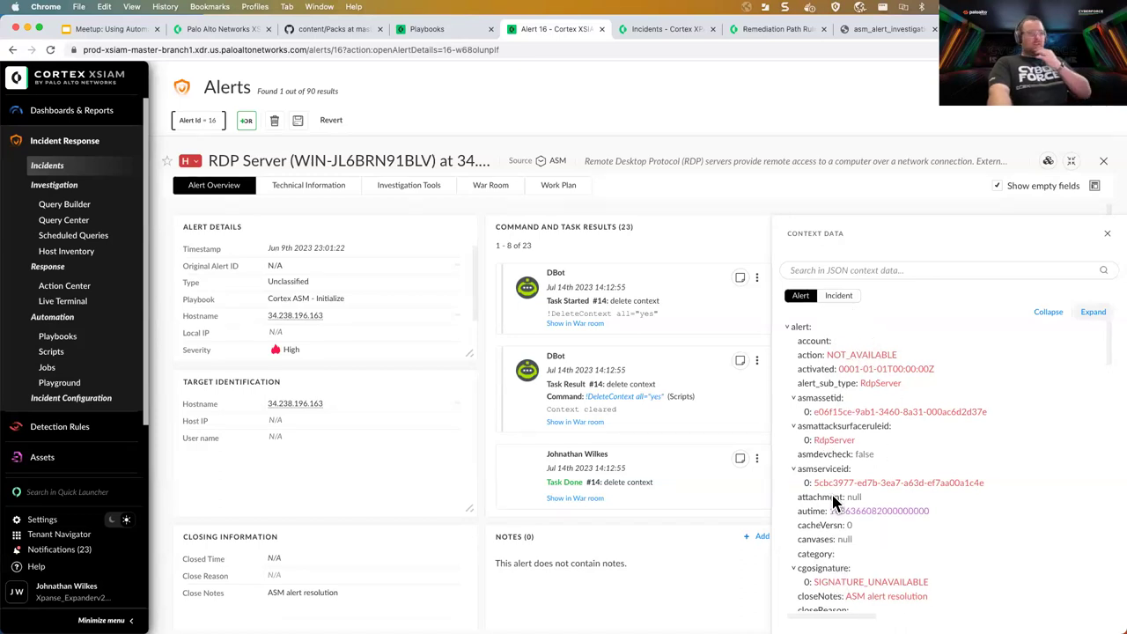
scroll(833, 502, "down", 2)
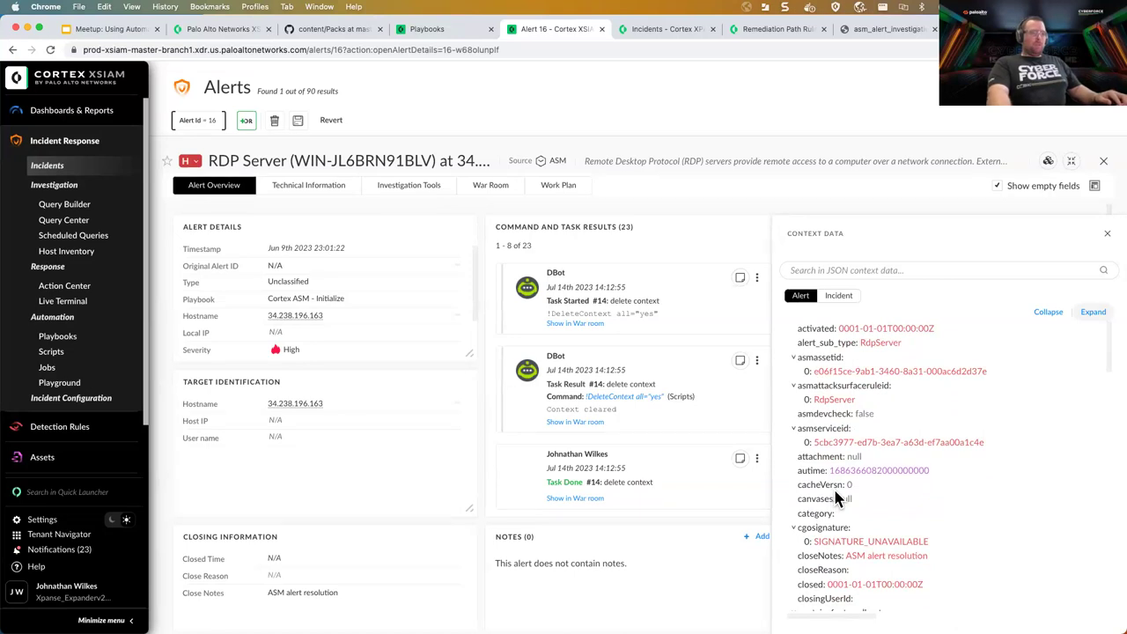
scroll(837, 498, "up", 2)
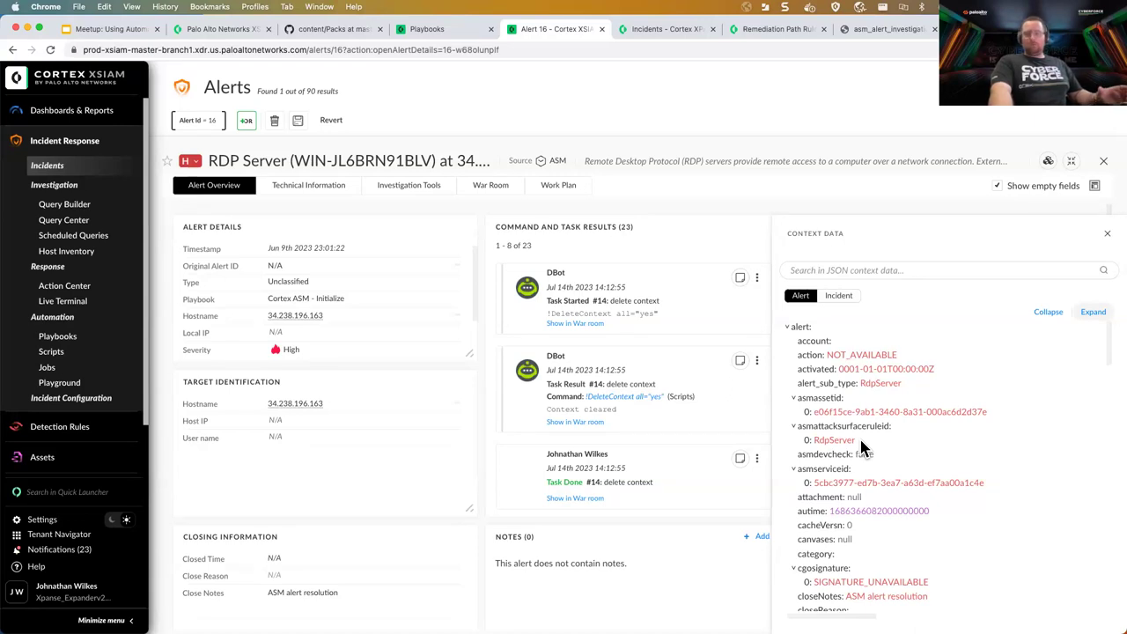
Step: Highlight the asmattacksurfaceruleid value RdpServer and the asmserviceid value in the alert context data
left_click_drag(839, 449, 813, 443)
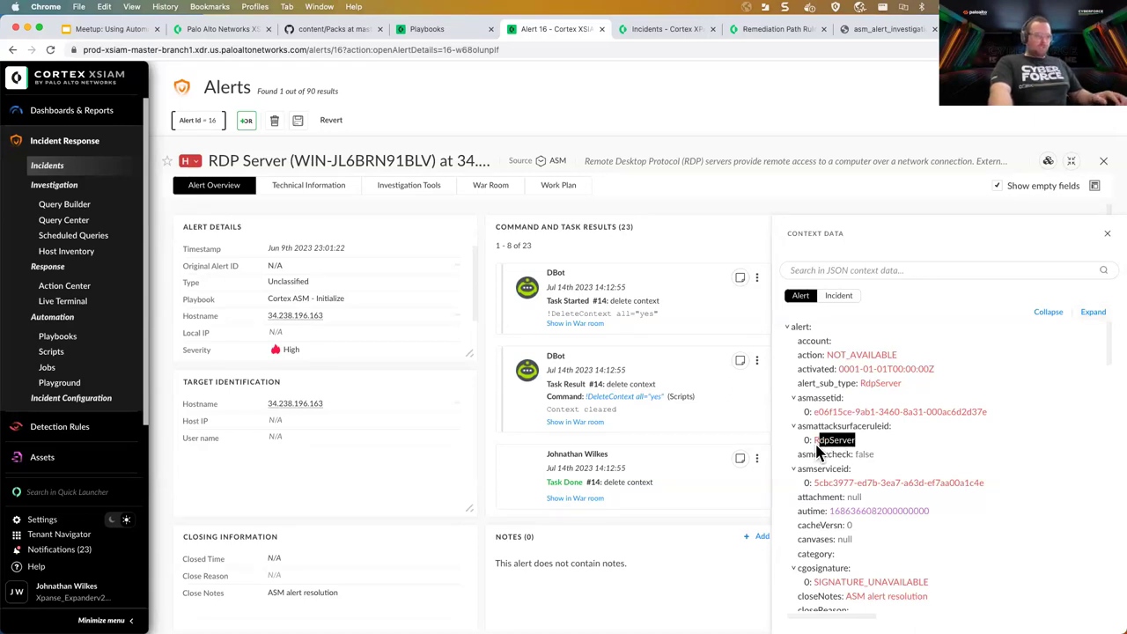
scroll(881, 450, "down", 3)
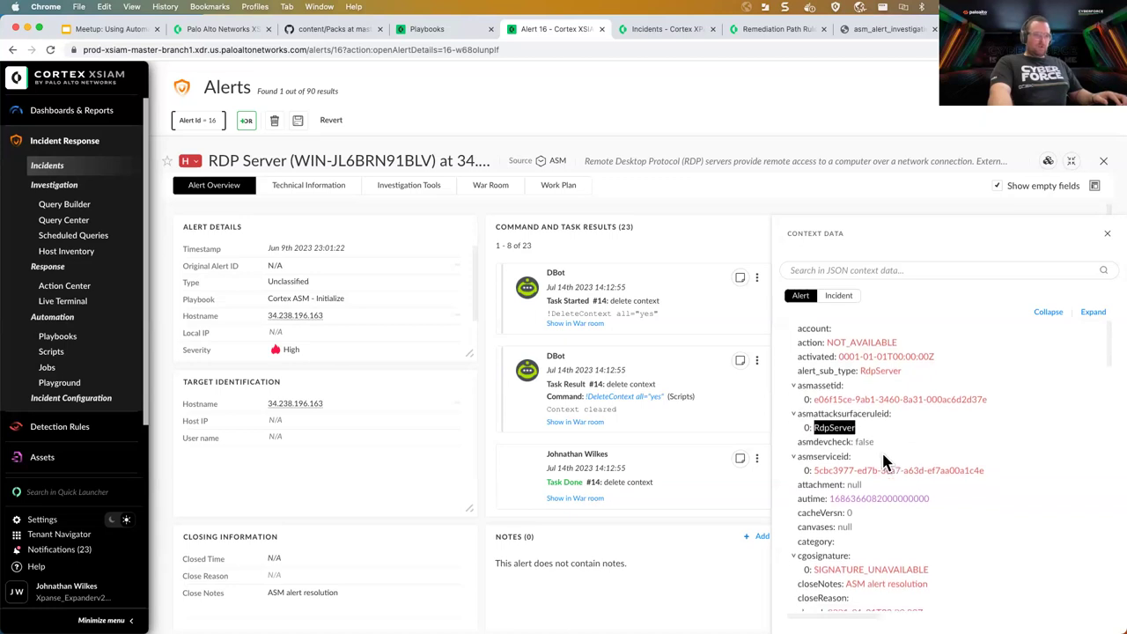
left_click_drag(814, 346, 984, 346)
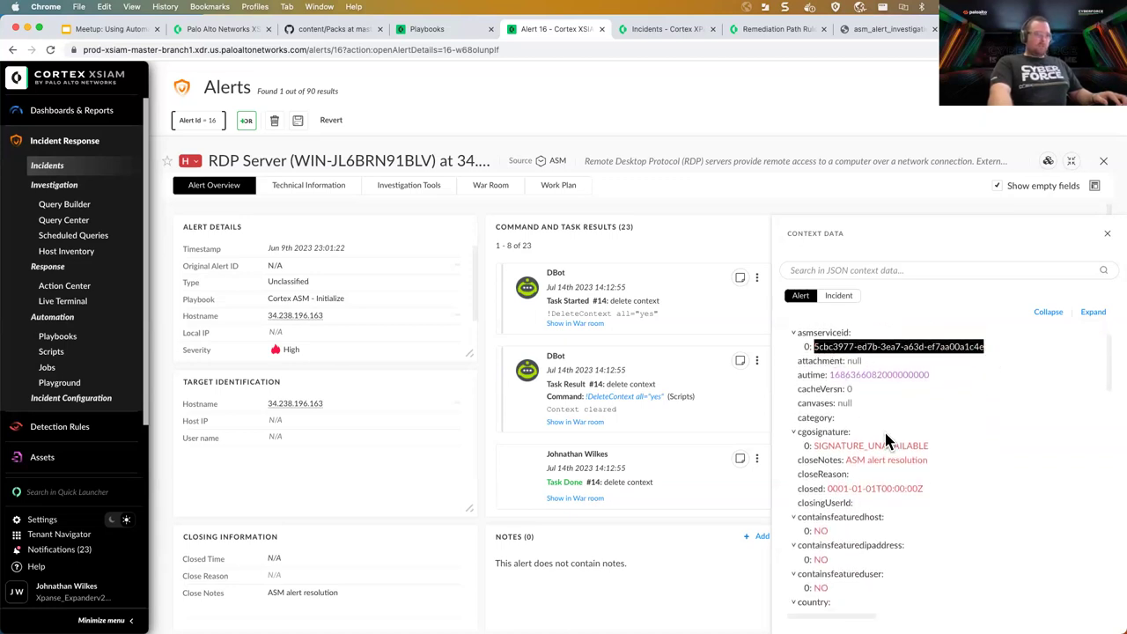
Step: Locate the hostname and remoteip fields further along in the alert context data and highlight their values
scroll(884, 429, "down", 1)
scroll(909, 467, "down", 10)
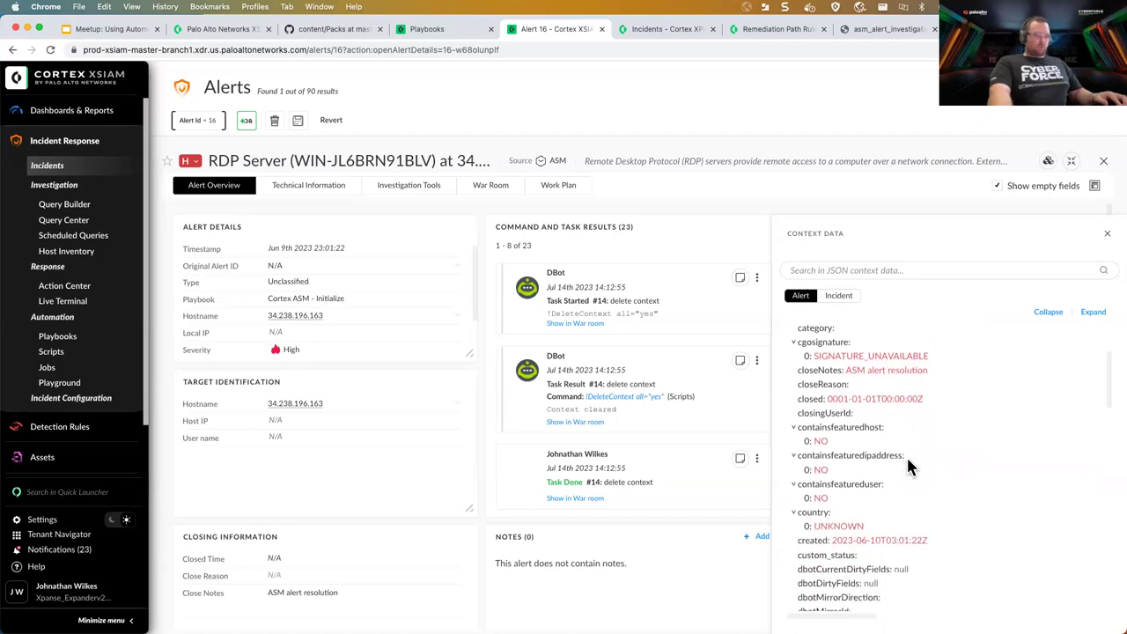
scroll(907, 462, "down", 5)
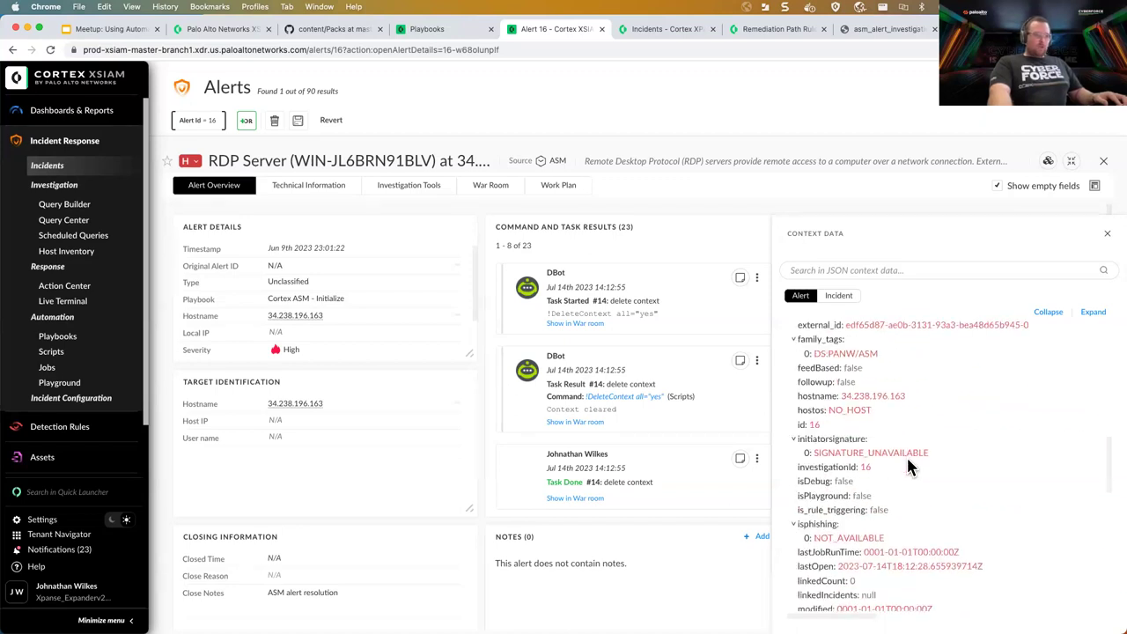
left_click_drag(843, 366, 906, 364)
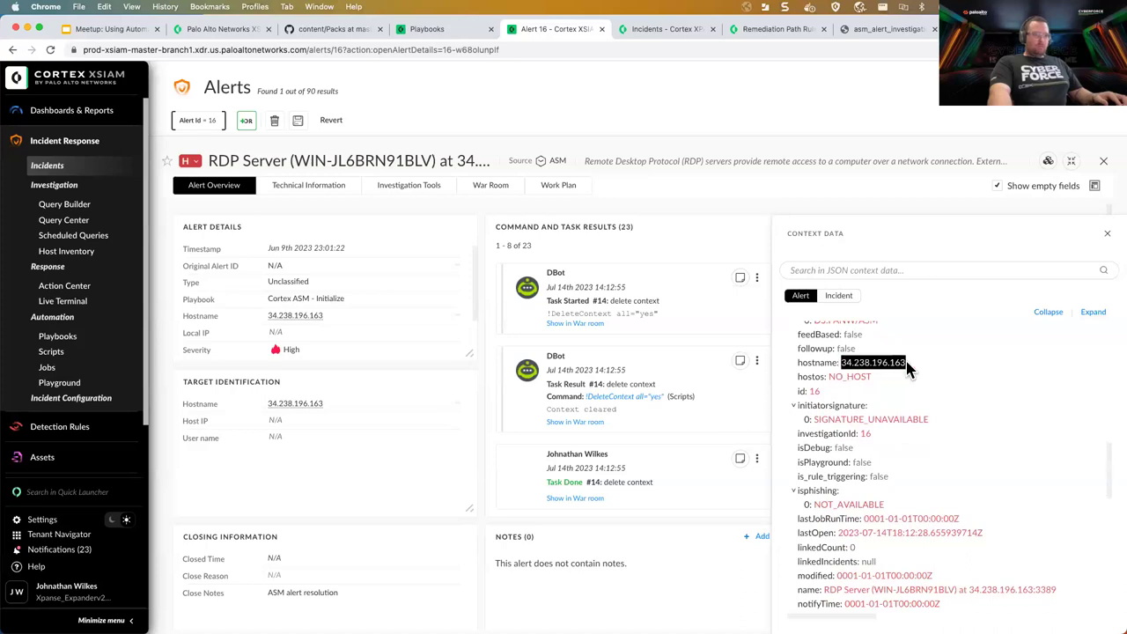
scroll(910, 453, "down", 8)
scroll(911, 453, "down", 5)
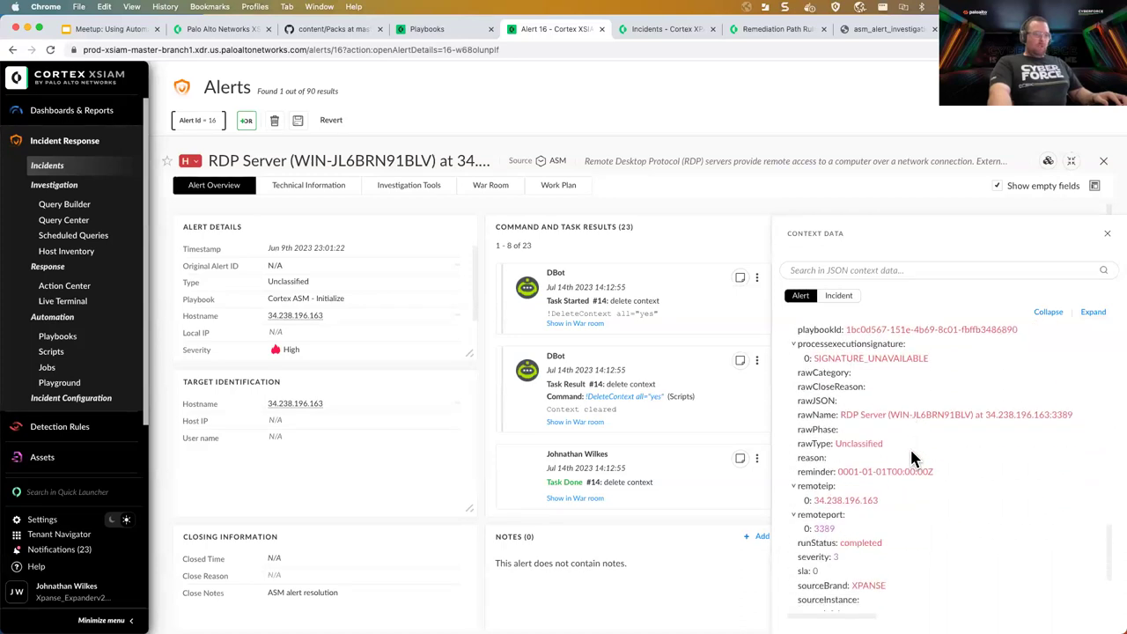
left_click_drag(869, 481, 814, 476)
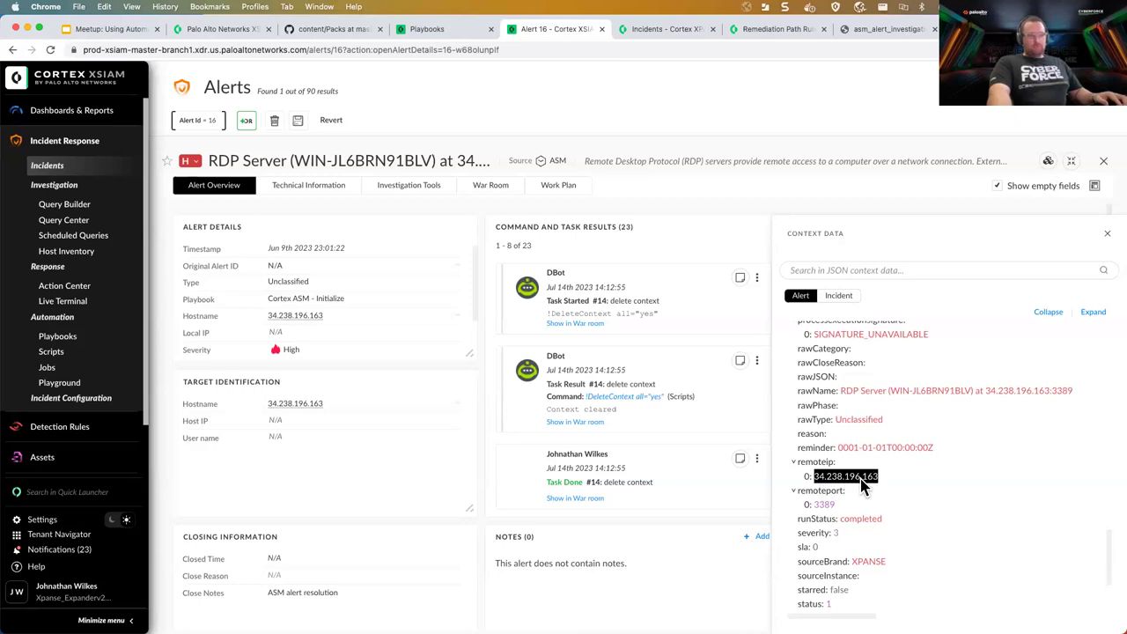
Step: Return to the meetup-demo playbook and open it for editing
left_click(449, 30)
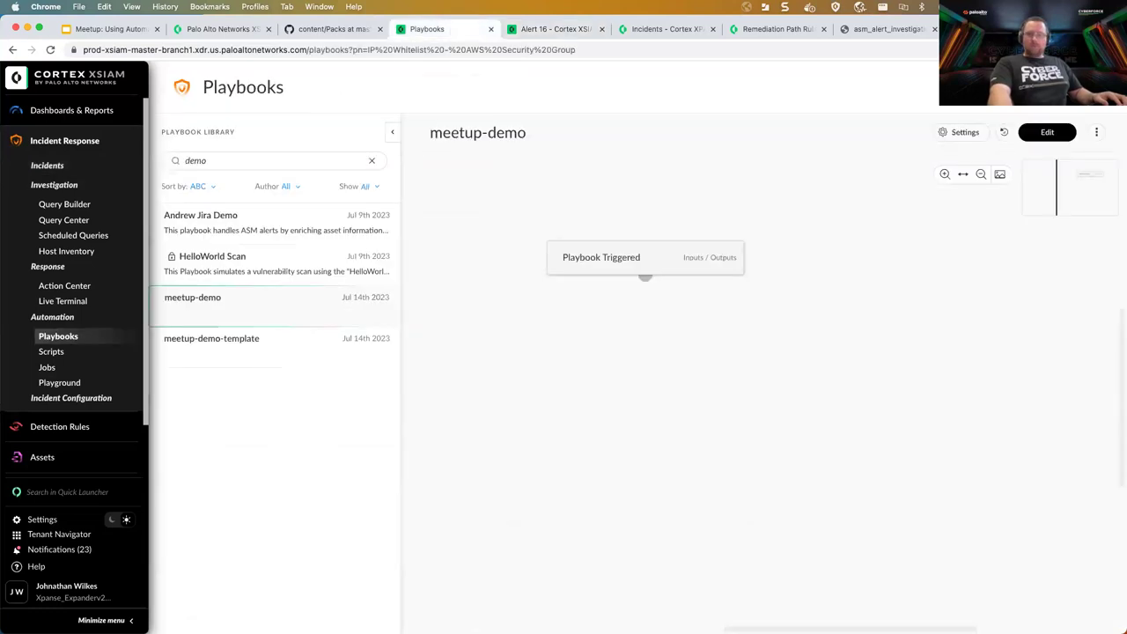
key("super+Tab")
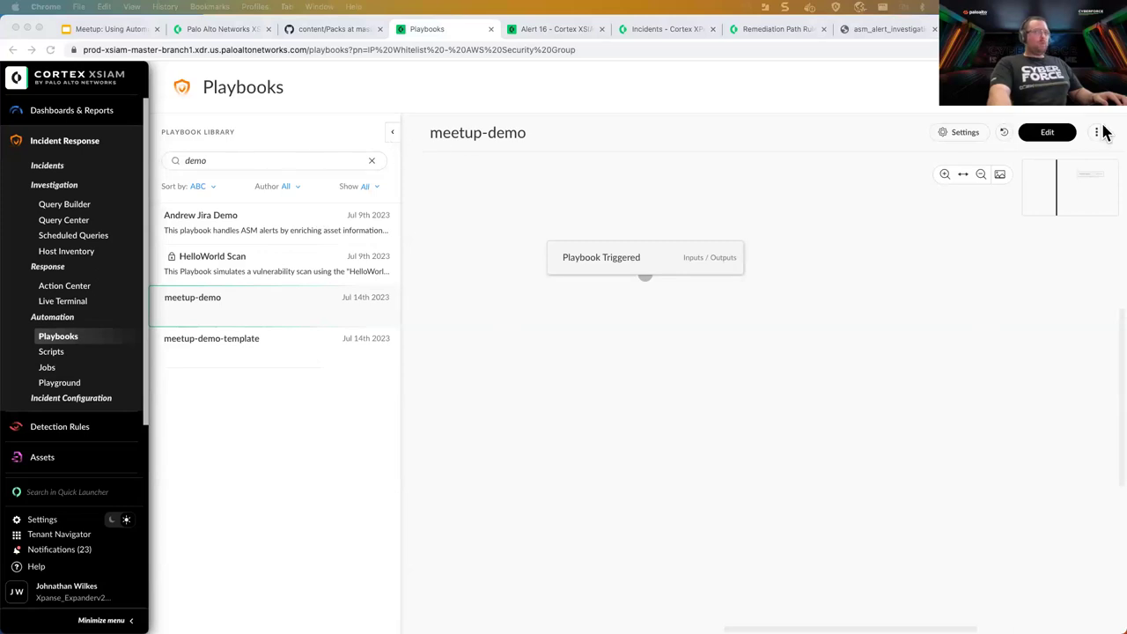
left_click(1046, 134)
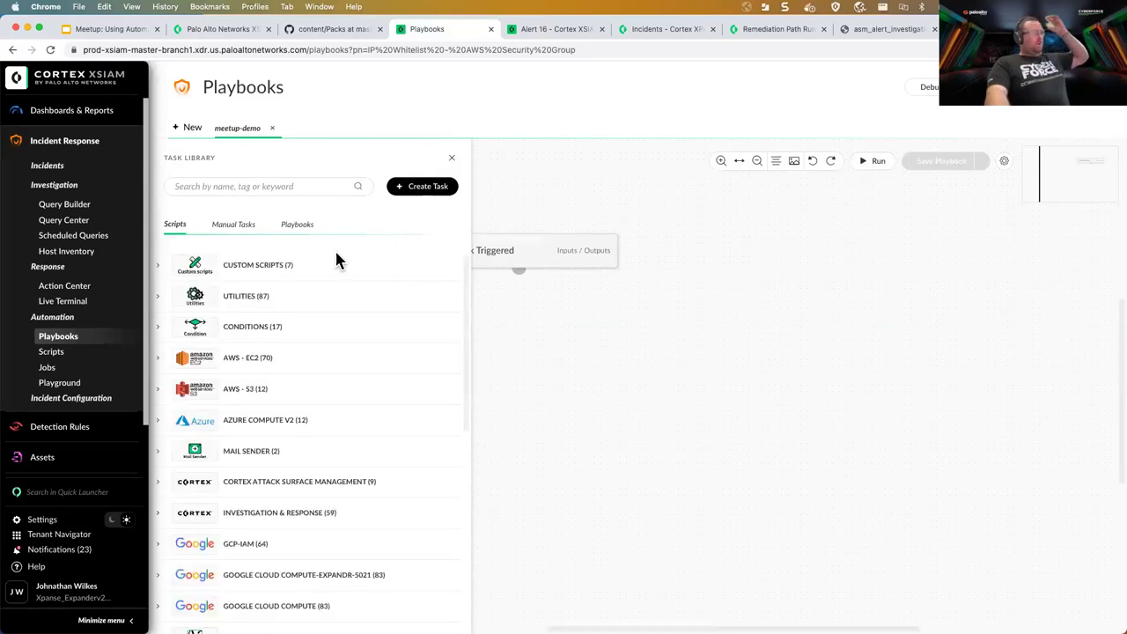
Step: Search the task library for "aws", expand the AWS - EC2 script group, and close the library
left_click(265, 192)
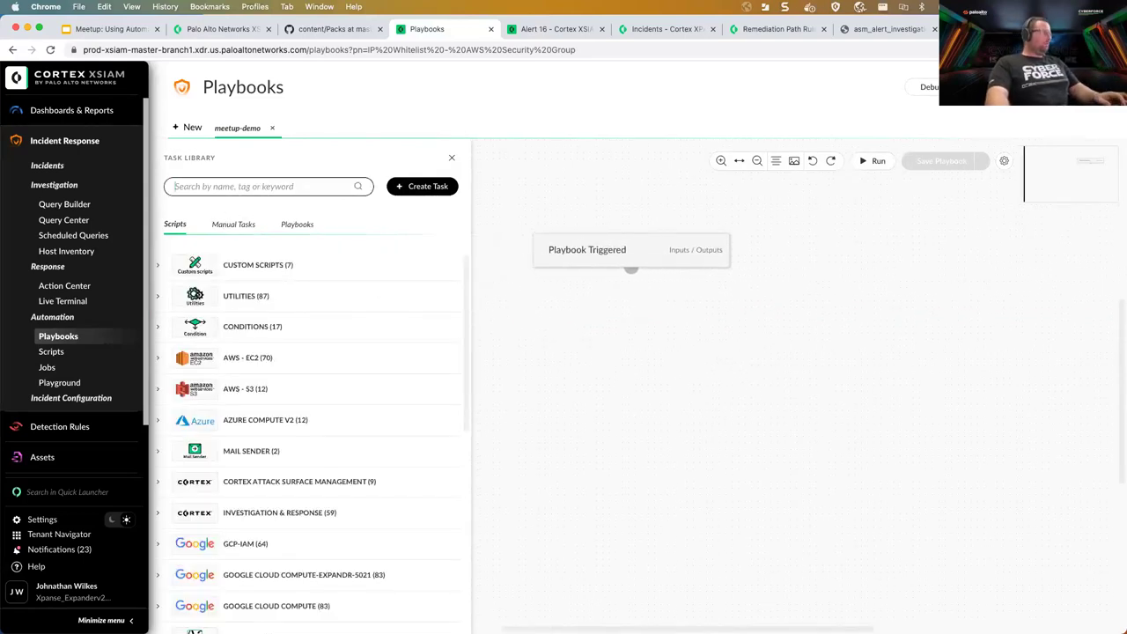
type("aws")
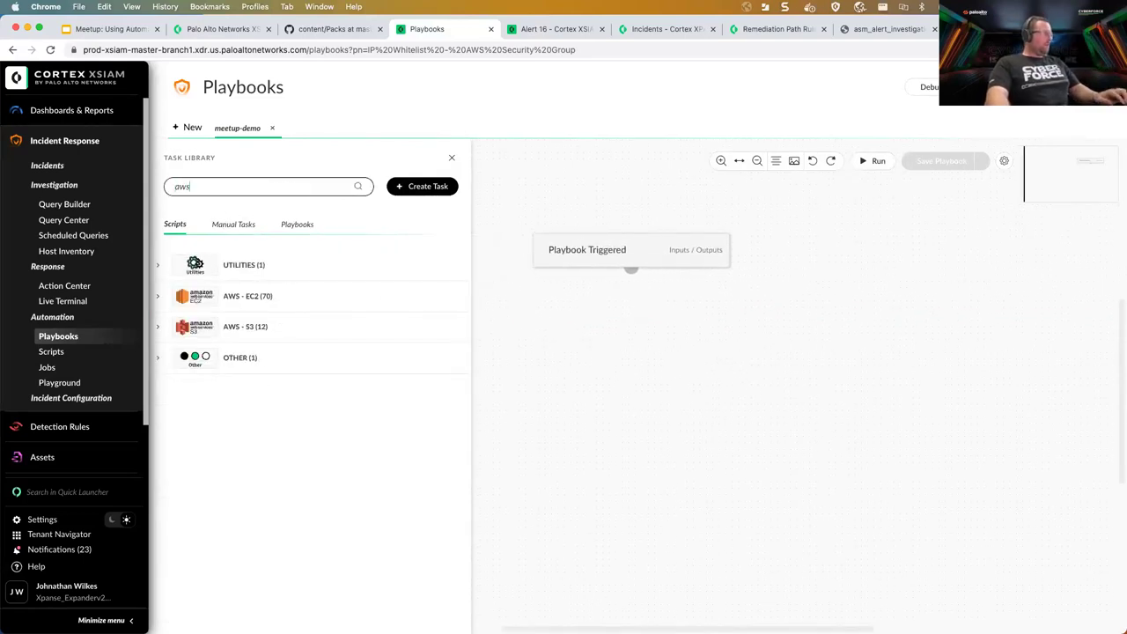
left_click(153, 305)
left_click(153, 298)
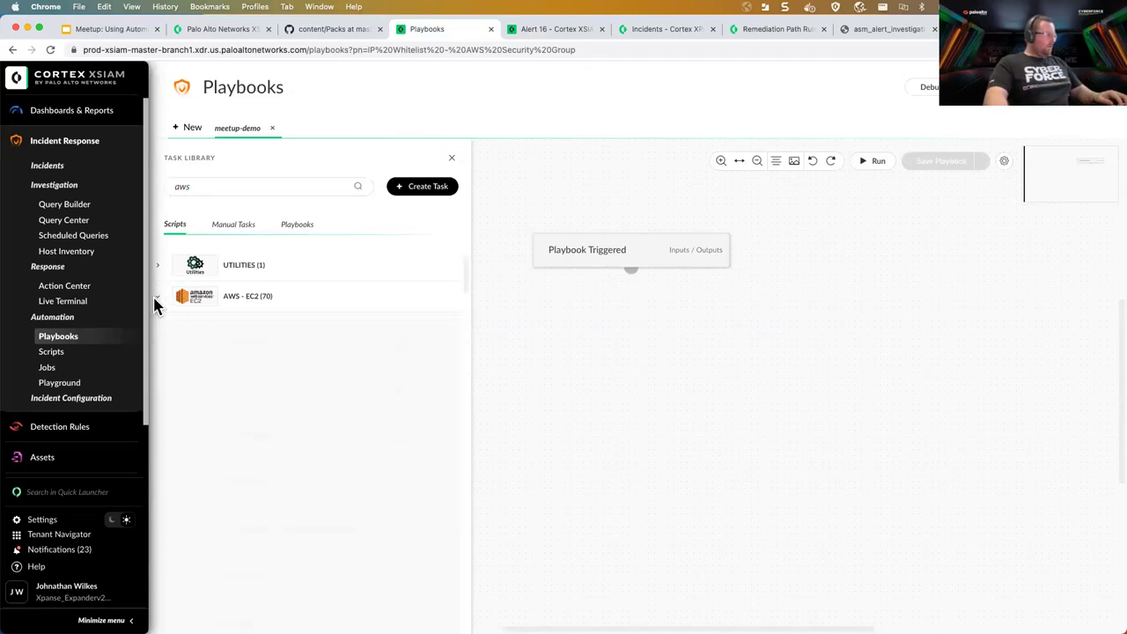
left_click(452, 161)
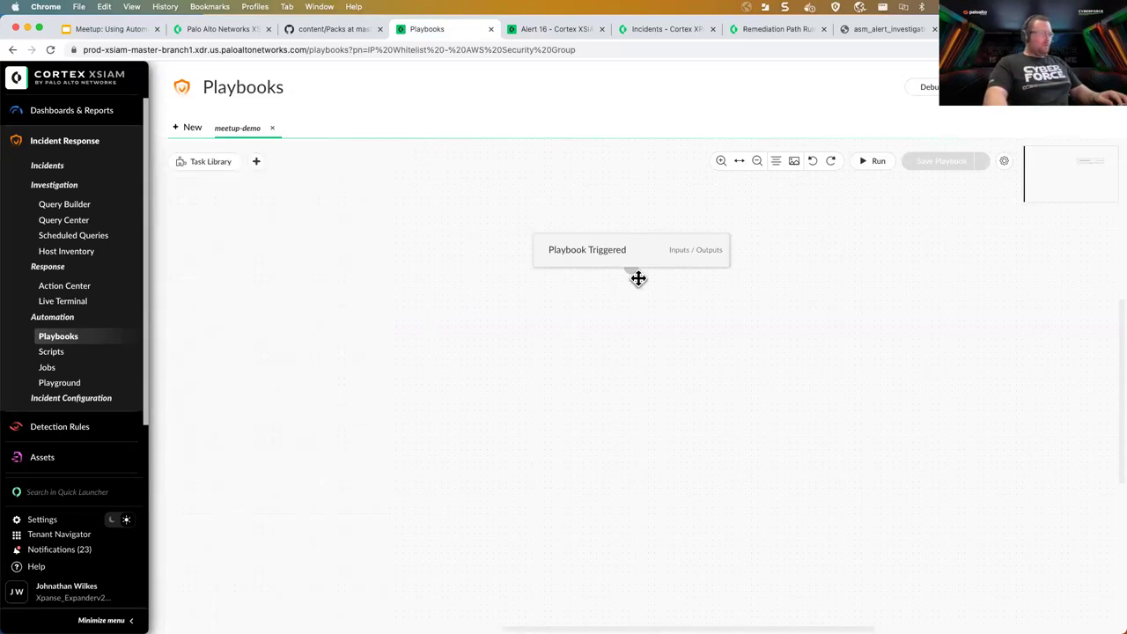
Step: Add a standard task connected below Playbook Triggered and name it "AWS describe instances"
left_click_drag(631, 271, 619, 335)
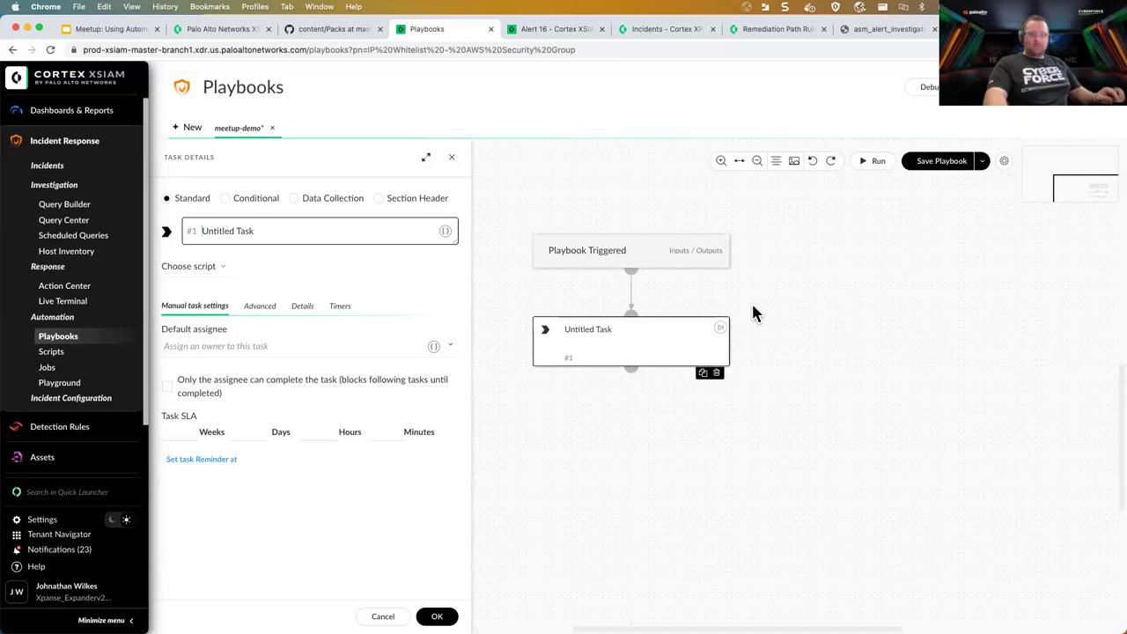
left_click(300, 231)
triple_click(264, 231)
type("AWS describe instances")
Step: Assign the aws-ec2-describe-instances script to the AWS describe instances task
left_click(206, 266)
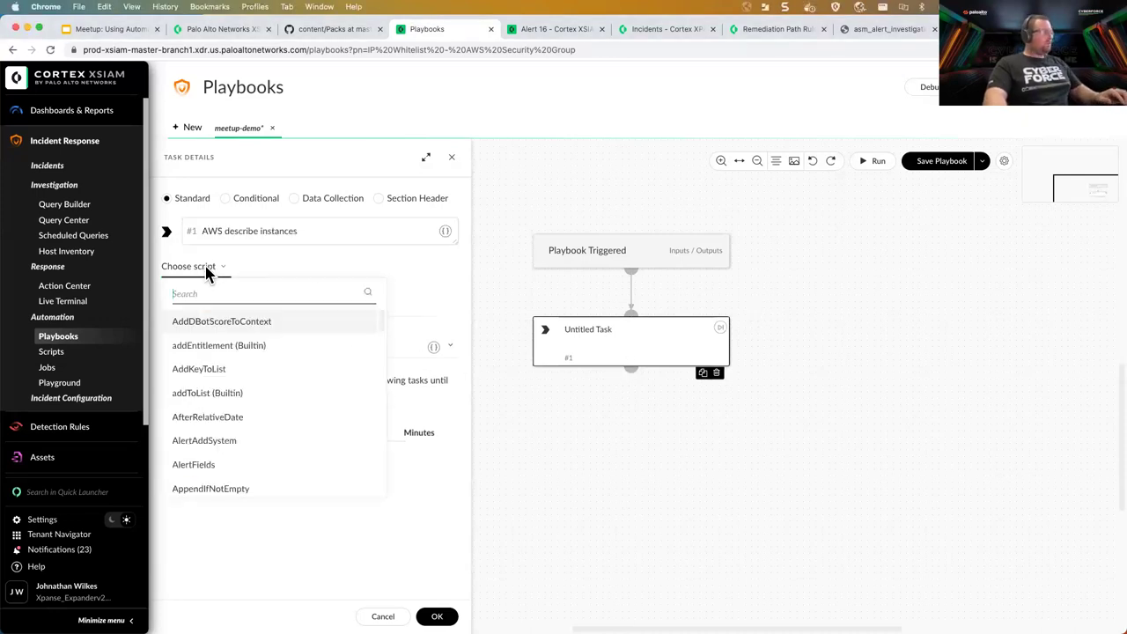
type("aws-")
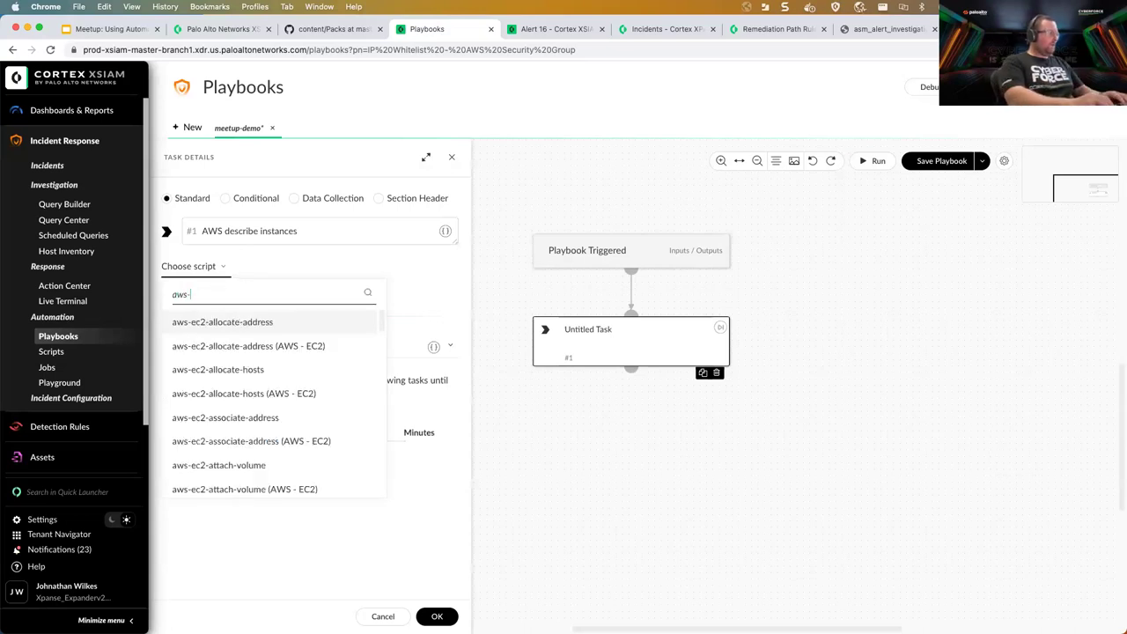
type("ec2-desc")
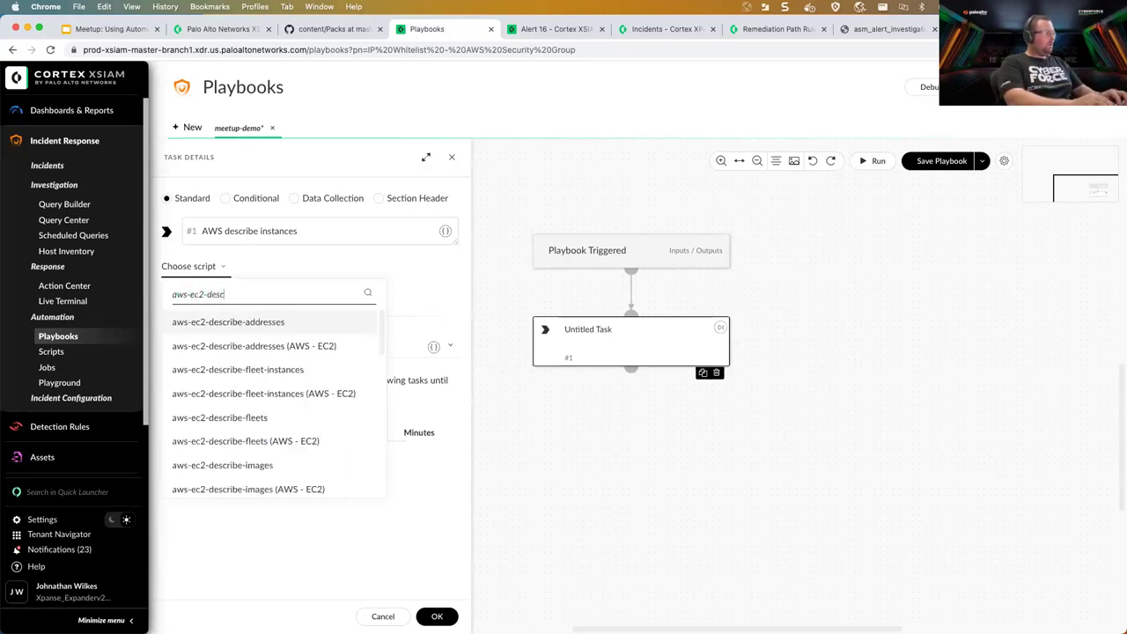
type("ribe-in")
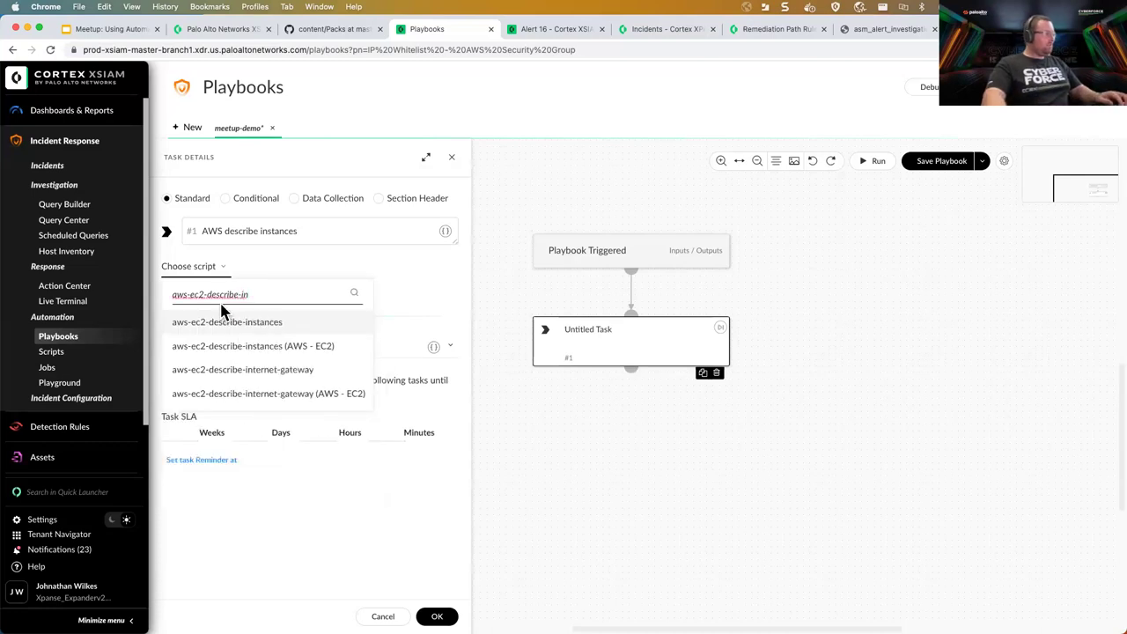
left_click(250, 329)
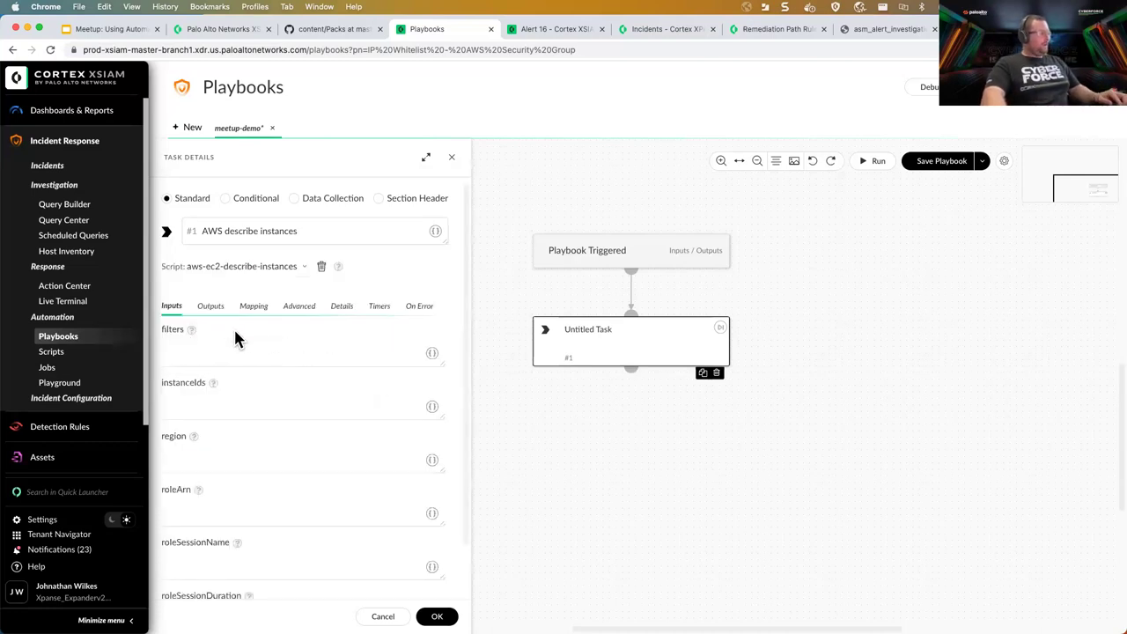
Step: Select the alert's Remote IP field (alert.remoteip) as the source for the task's filters input, with its filter and transformer options open
left_click(431, 353)
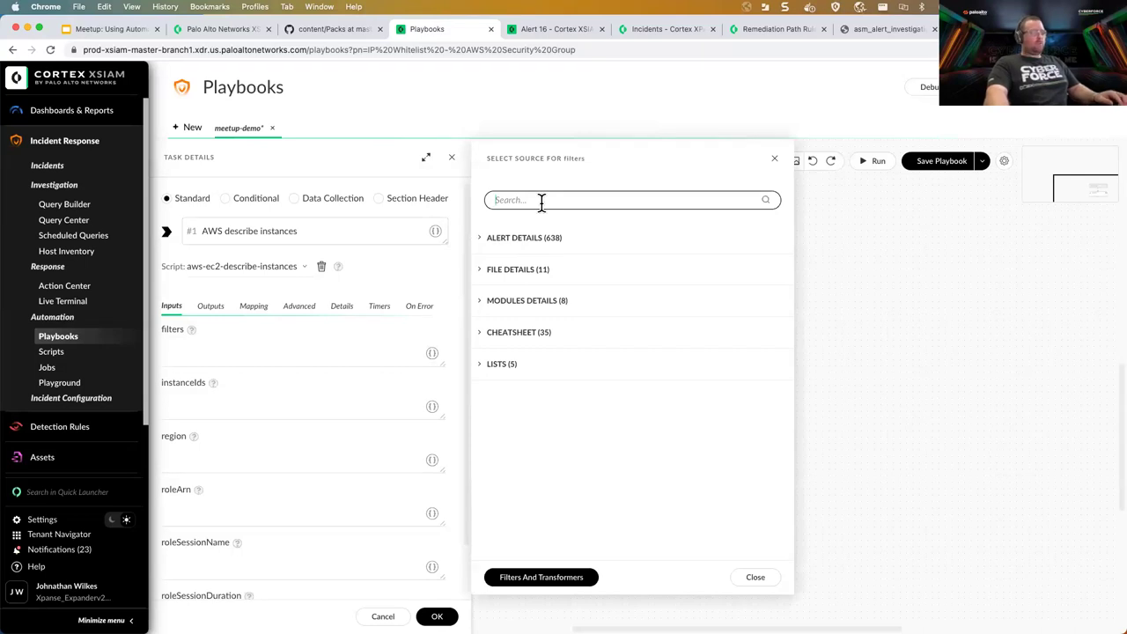
type("remote")
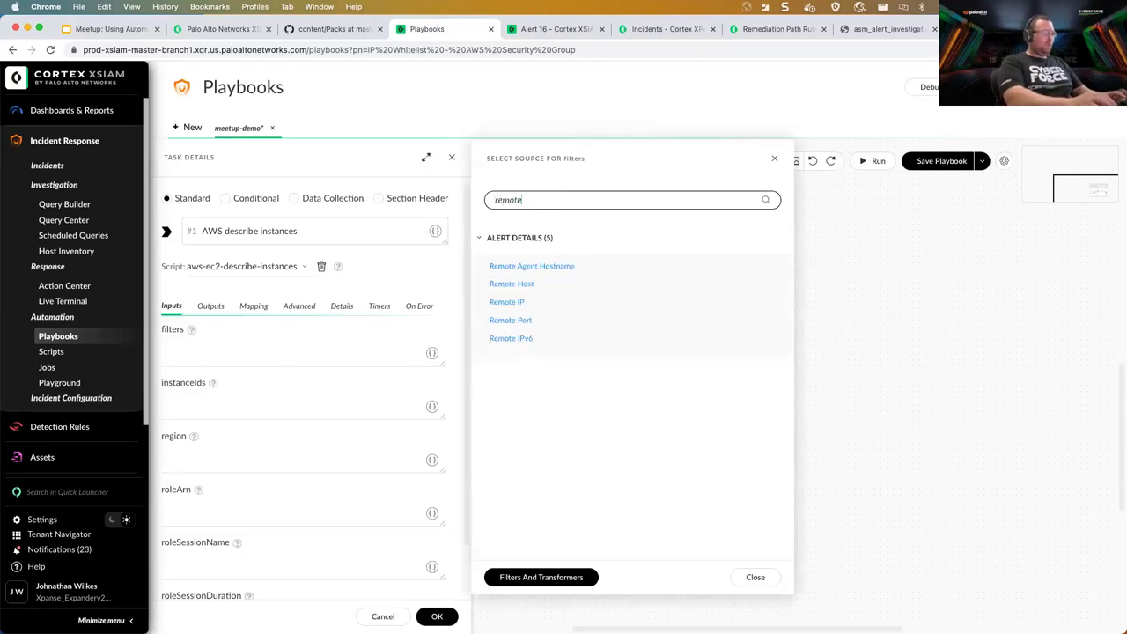
left_click(692, 305)
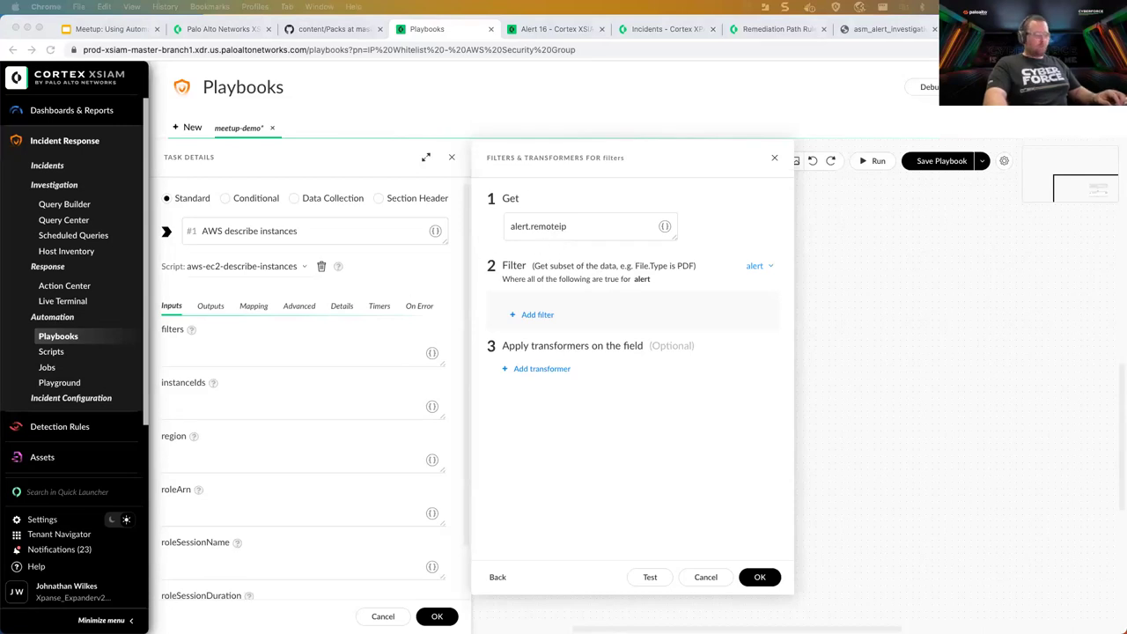
Step: Add a Concat (String) transformer to the alert.remoteip value of the filters input
left_click(542, 366)
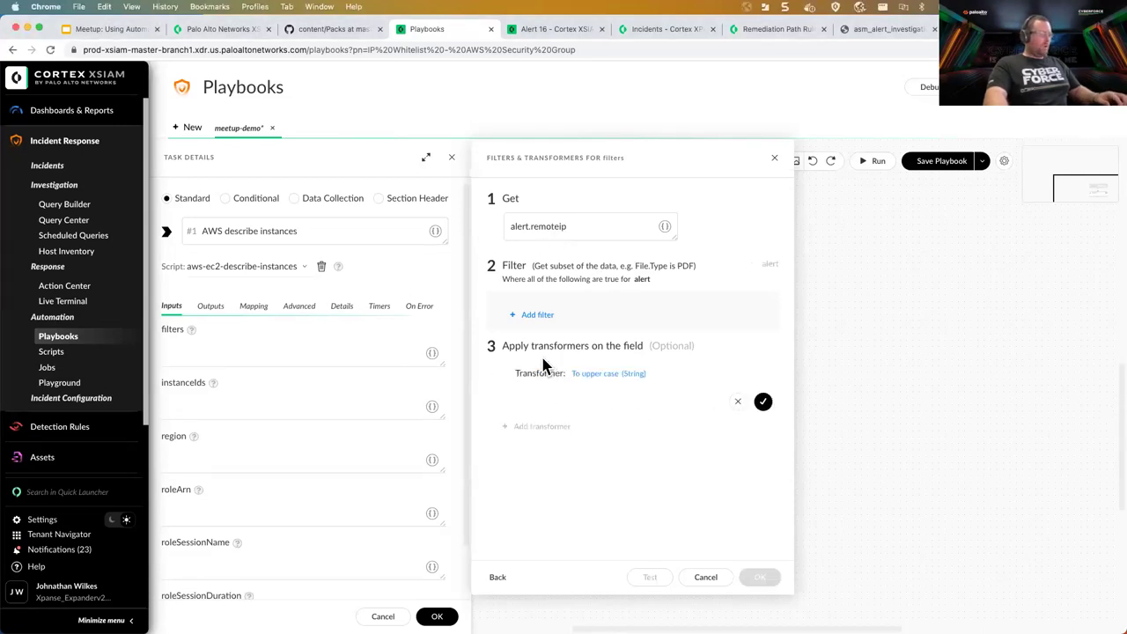
left_click(603, 375)
type("con")
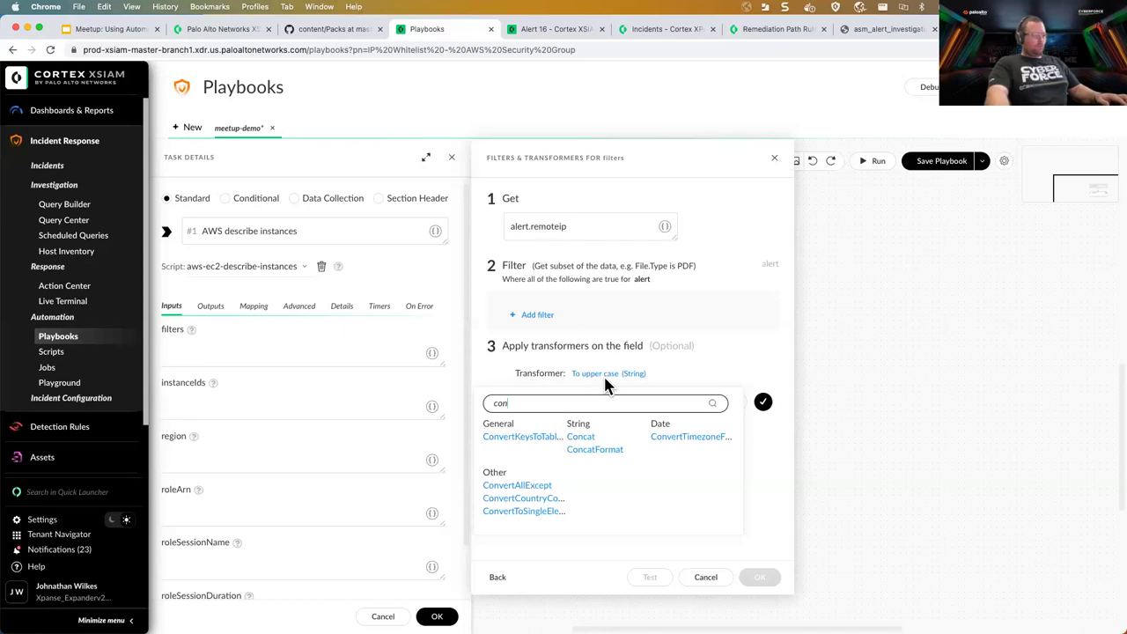
type("t")
key("BackSpace")
type("c")
left_click(506, 435)
Step: Set the Concat prefix to "Name=ip-address,Values=", apply the transformer to the filters input, and save the AWS describe instances task
left_click(574, 417)
type("Name=ip-address,Values=")
left_click_drag(519, 421, 622, 419)
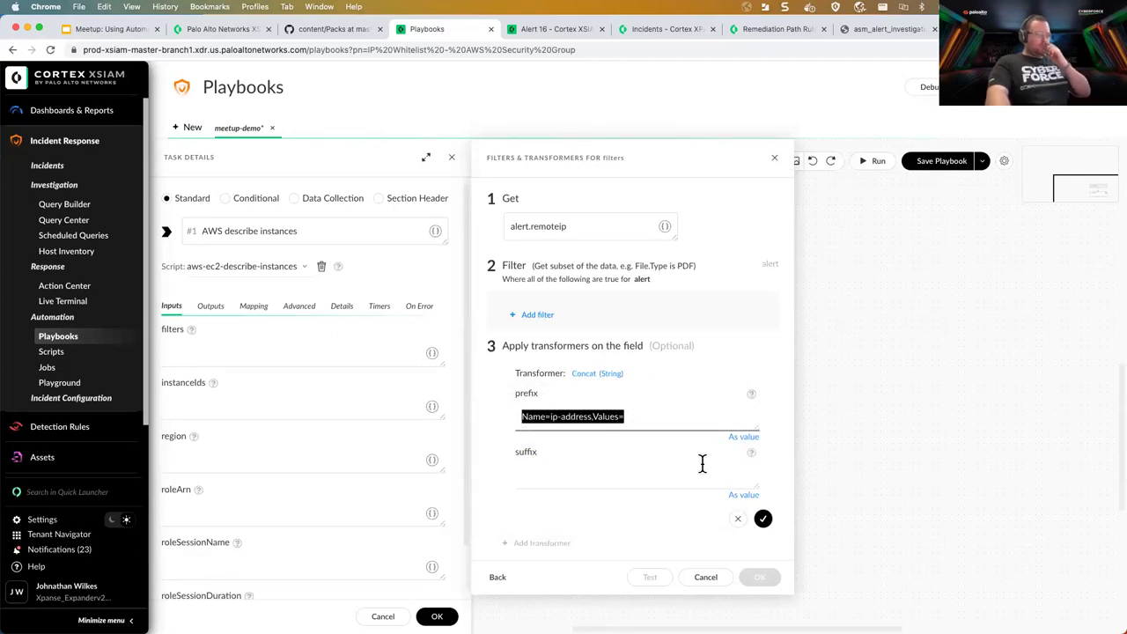
left_click(763, 519)
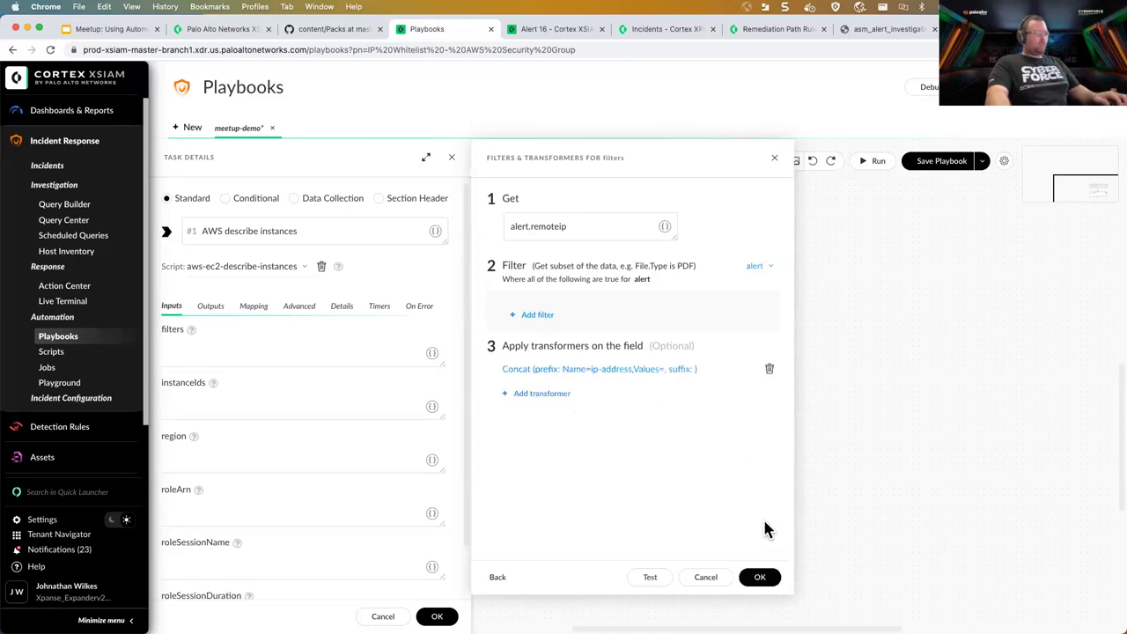
left_click(759, 578)
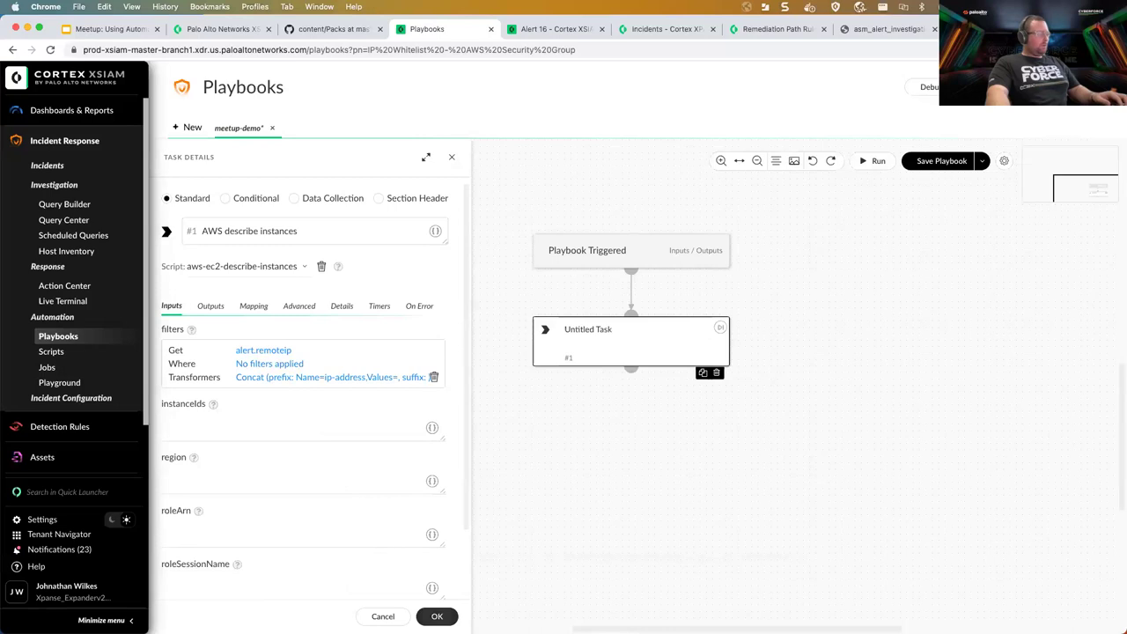
left_click(436, 616)
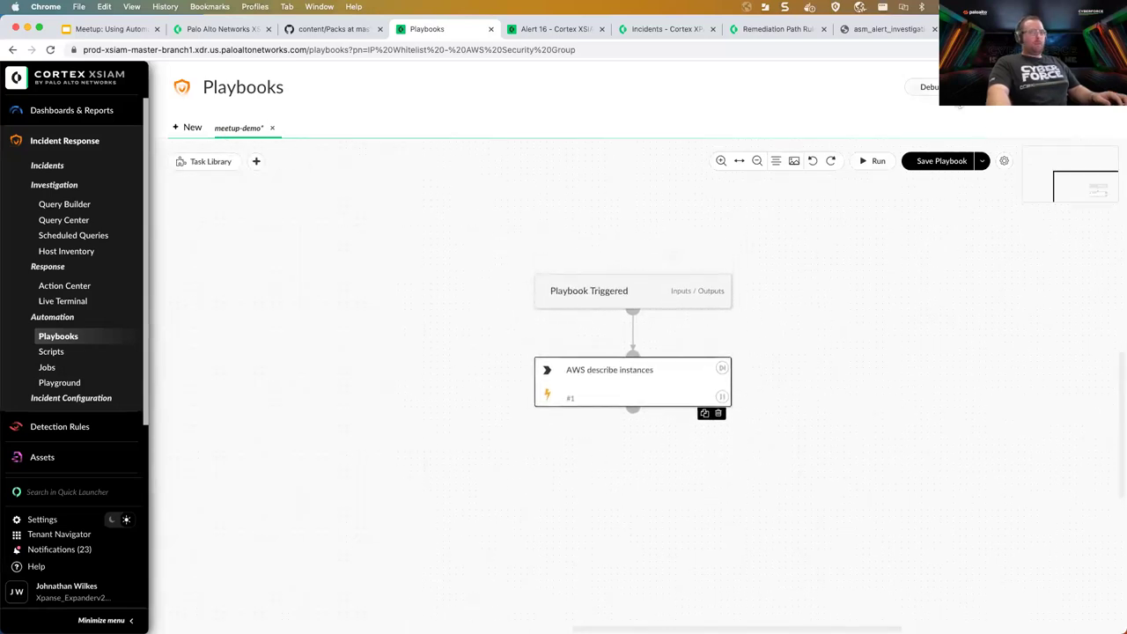
Step: Open the playbook debugger and choose to use an existing alert as test data
left_click(928, 86)
left_click(867, 221)
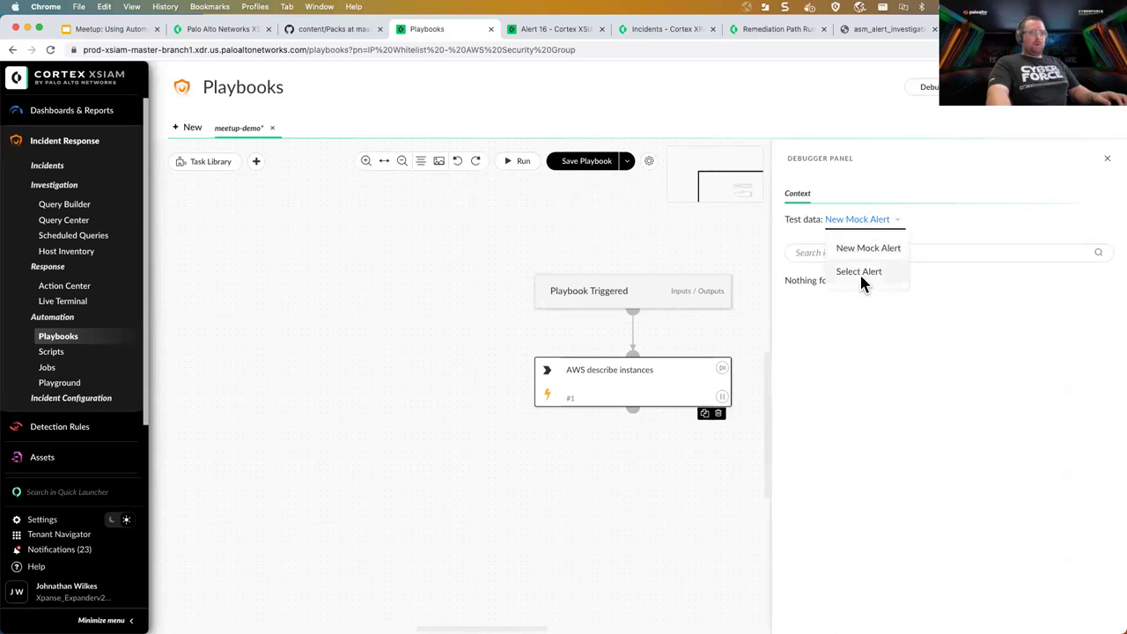
left_click(859, 272)
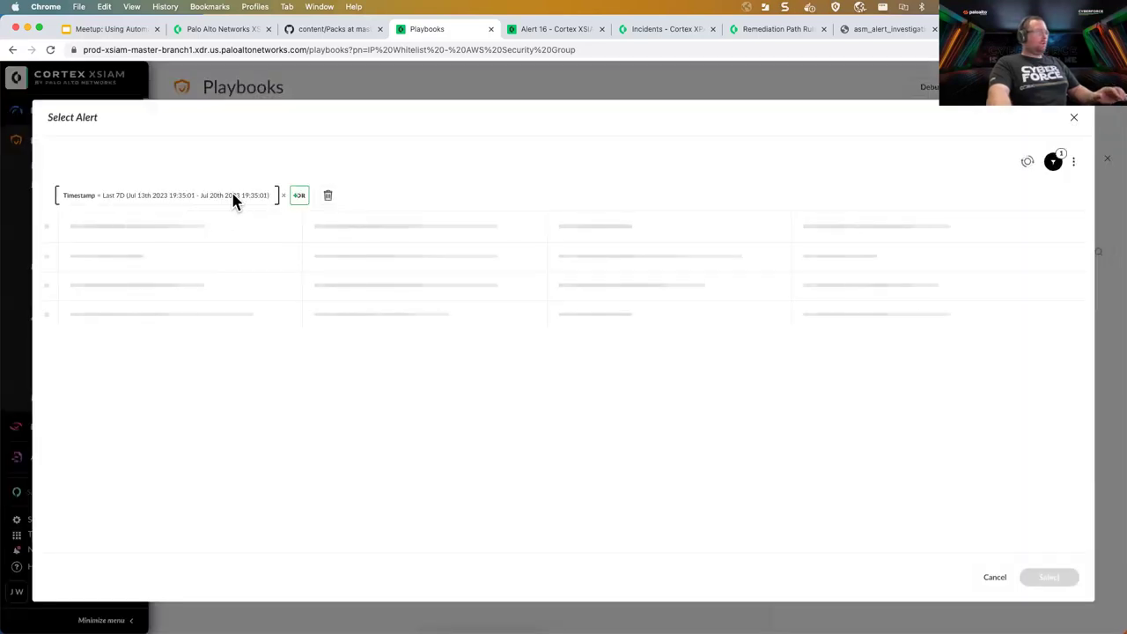
Step: Filter the alerts by Alert Id containing 16 and select the matching alert as the test data
left_click(234, 196)
left_click(90, 195)
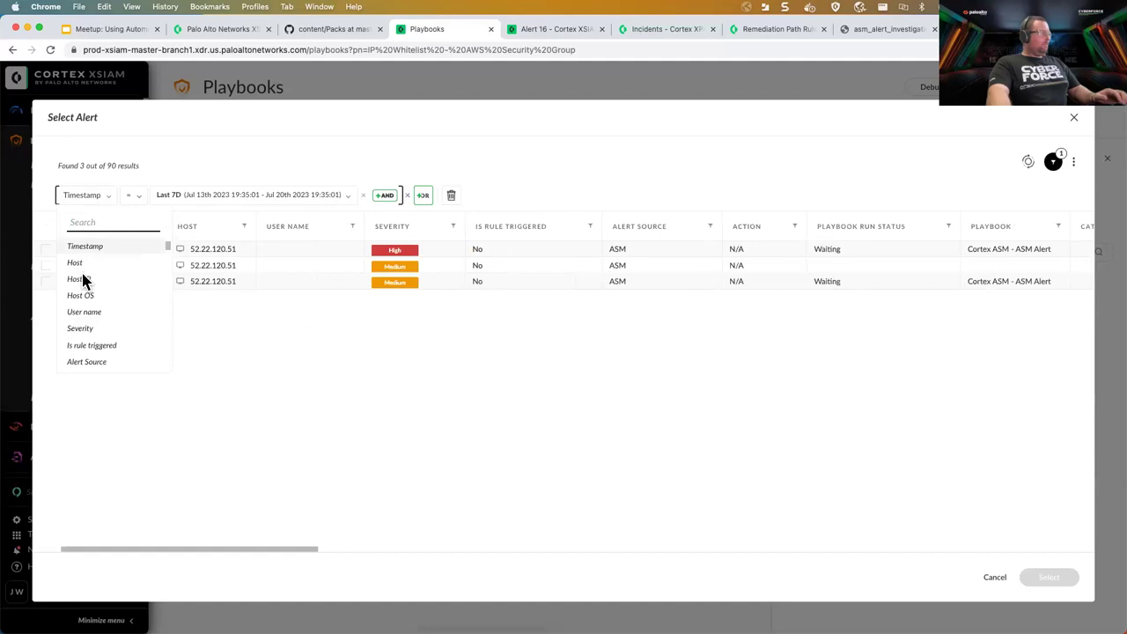
type("alert")
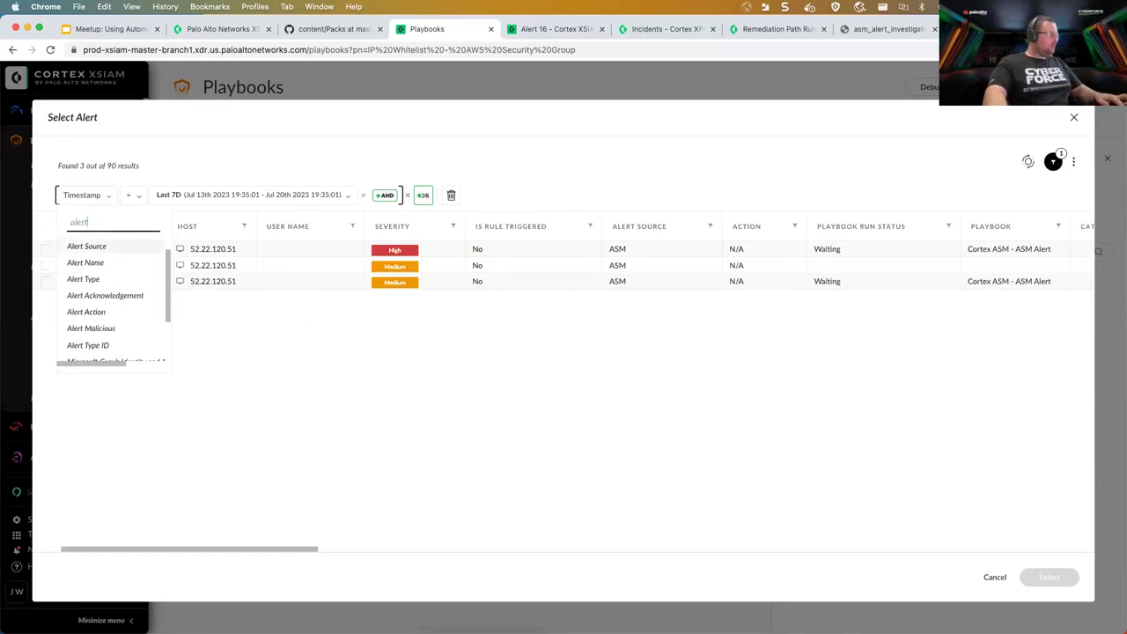
type("id")
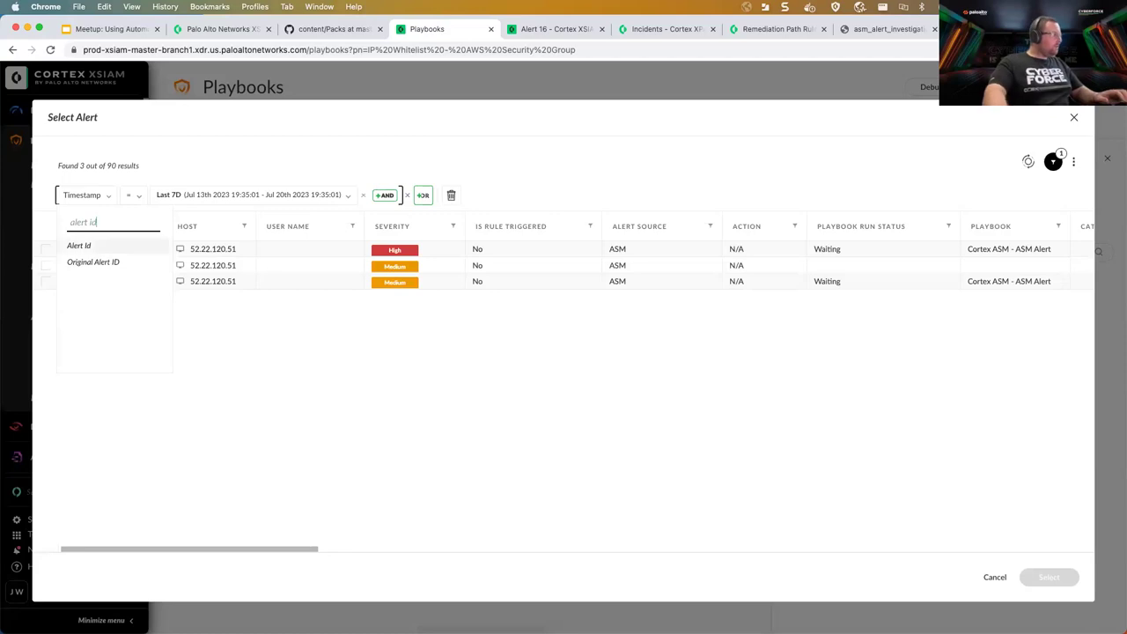
left_click(101, 246)
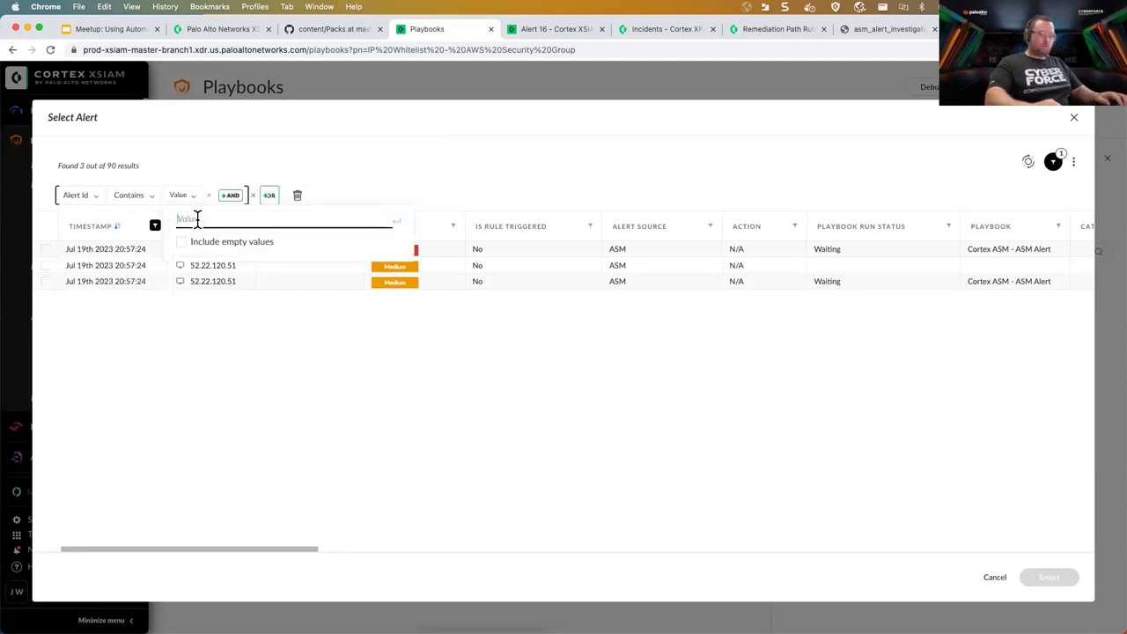
type("16")
key("Return")
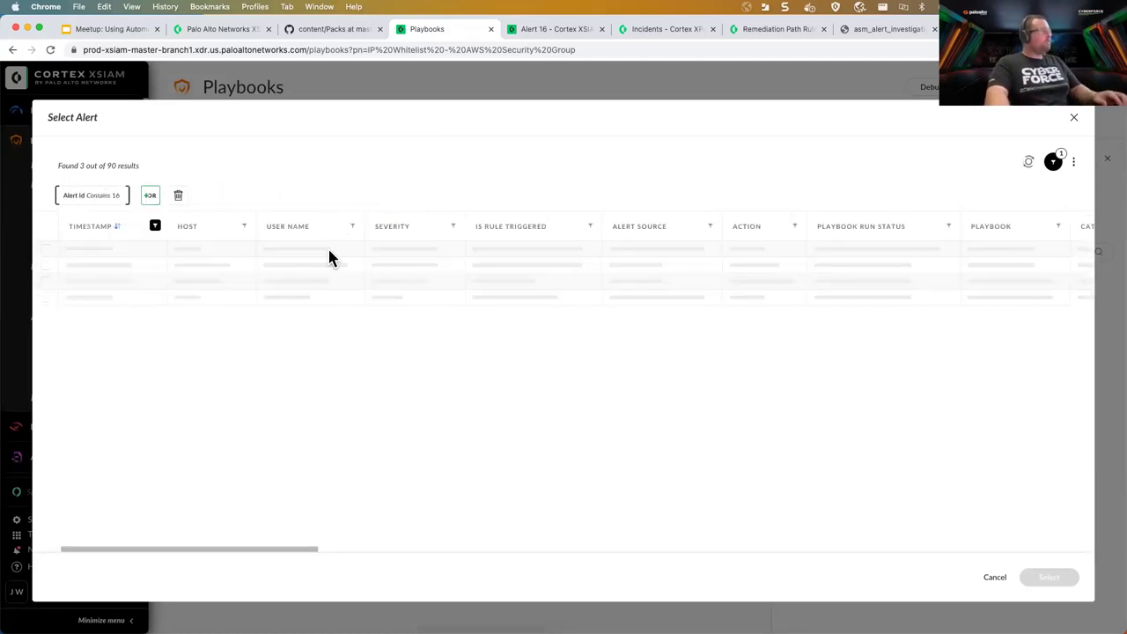
left_click(46, 251)
left_click(1046, 578)
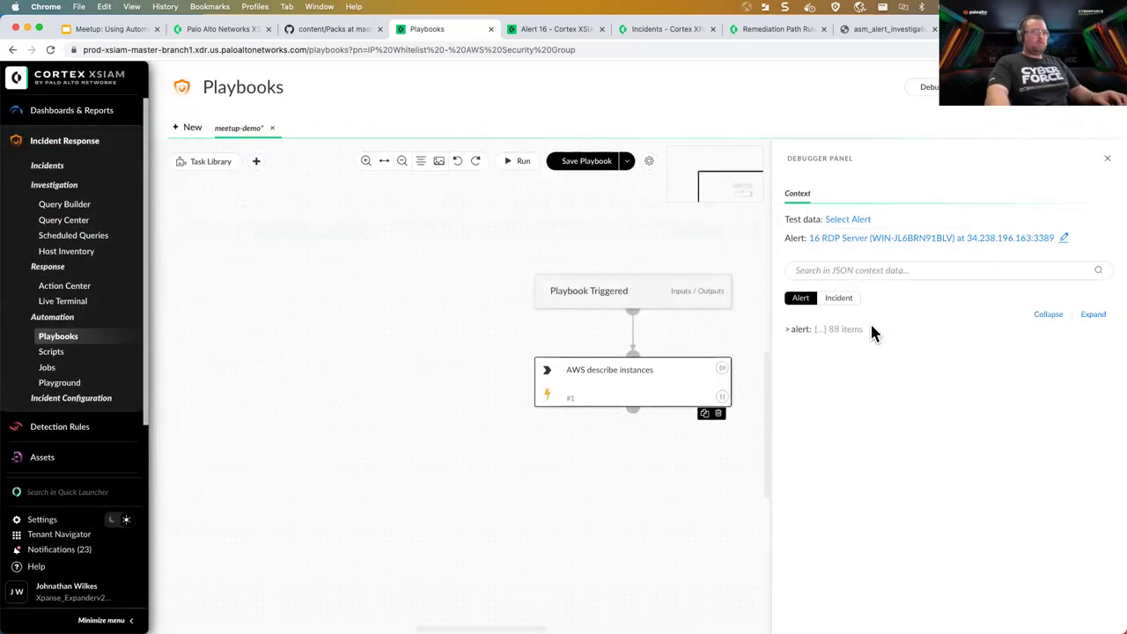
Step: Search the test alert's context data for "remote" and expand the matching fields
left_click(1093, 314)
left_click(835, 272)
type("remote")
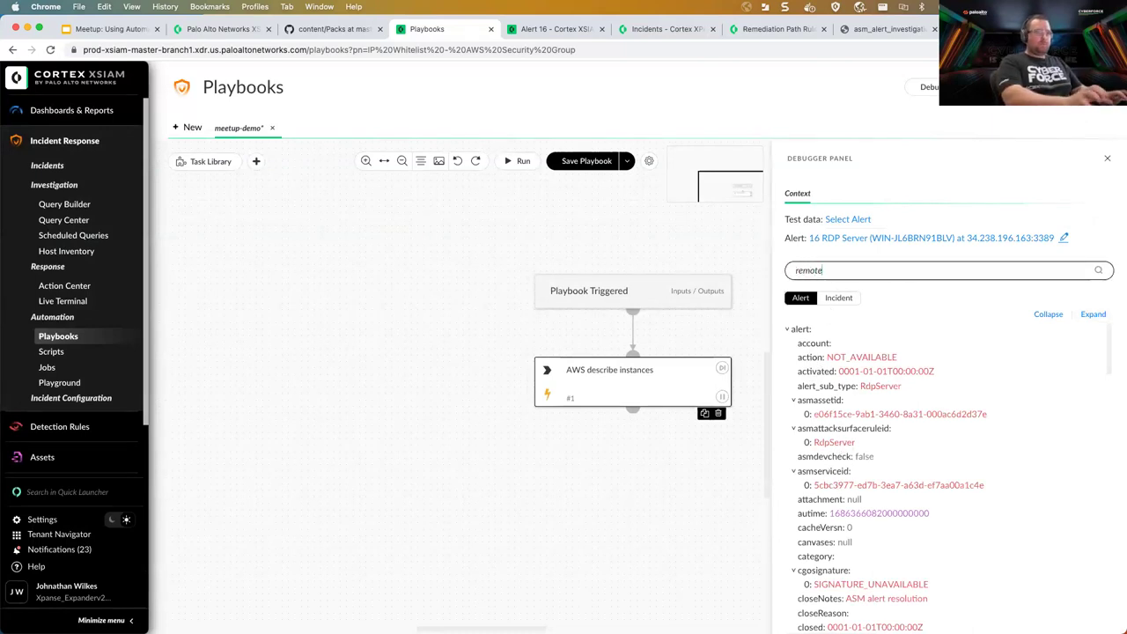
left_click(1093, 314)
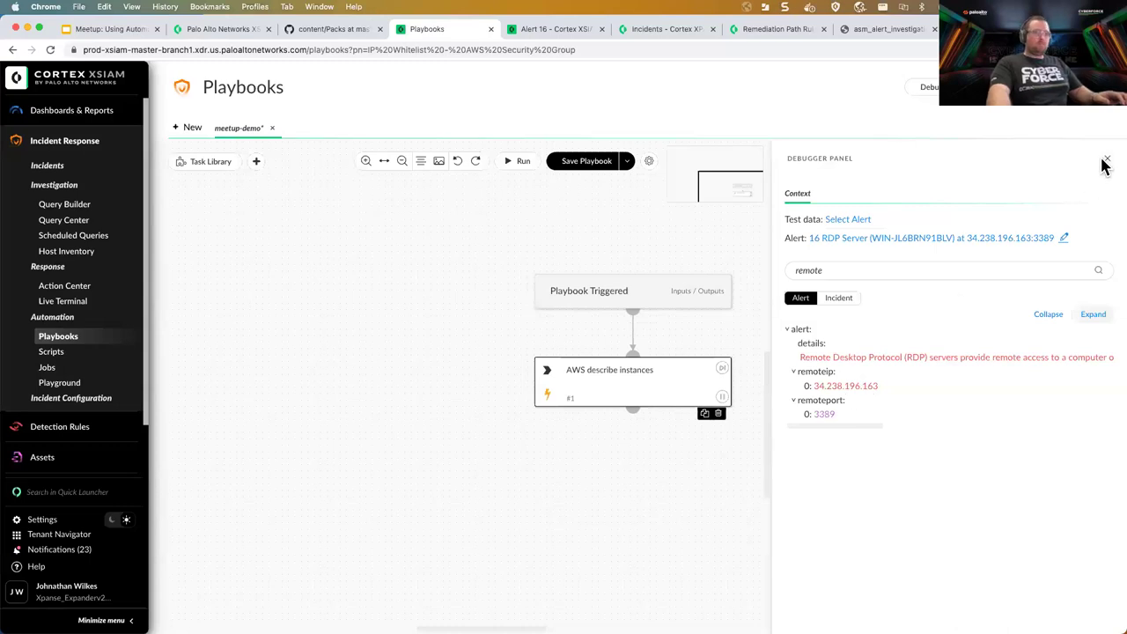
Step: Run the playbook in the debugger and open the details of the AWS describe instances task
left_click(520, 164)
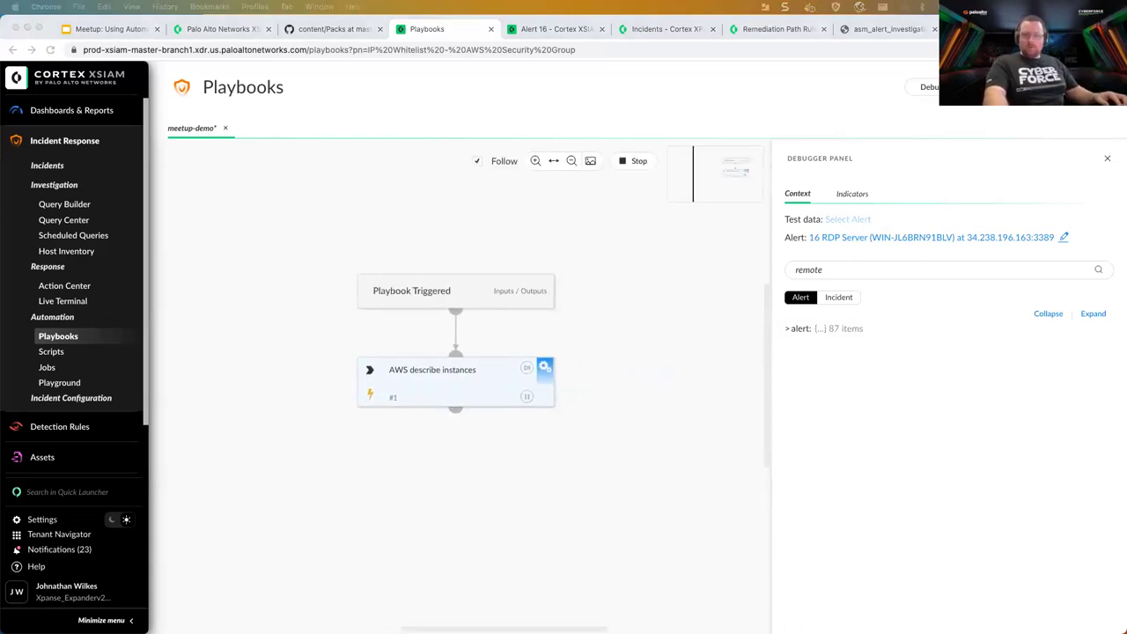
left_click(446, 390)
left_click(456, 385)
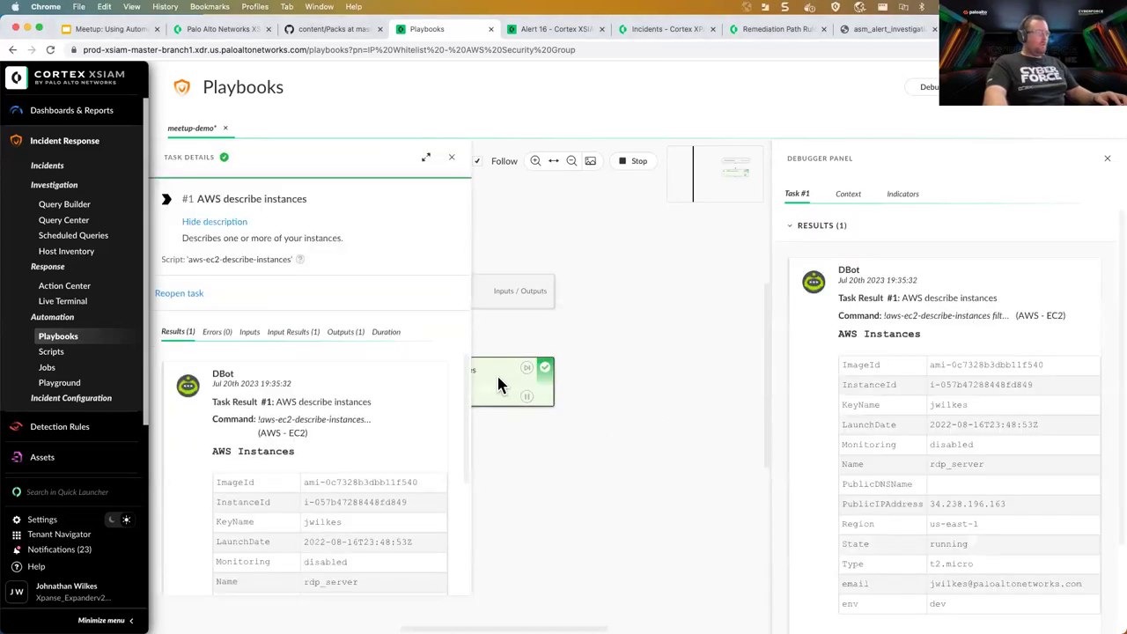
Step: Enlarge the task details and review the AWS Instances result table from ImageId down to the email and env tags
left_click(850, 193)
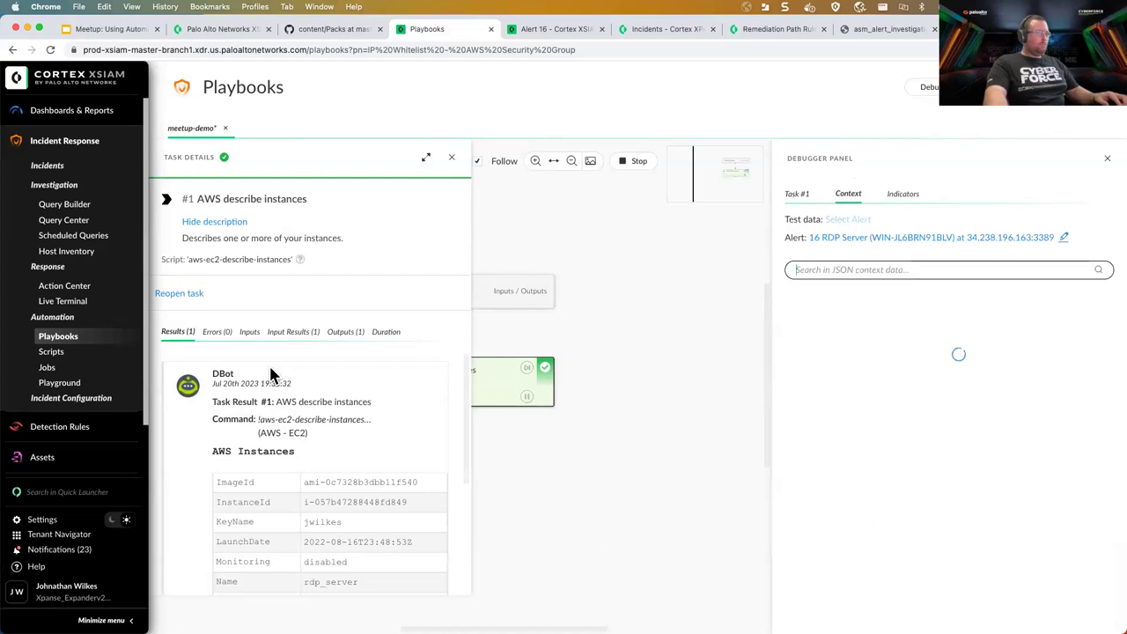
left_click(423, 156)
scroll(247, 493, "down", 3)
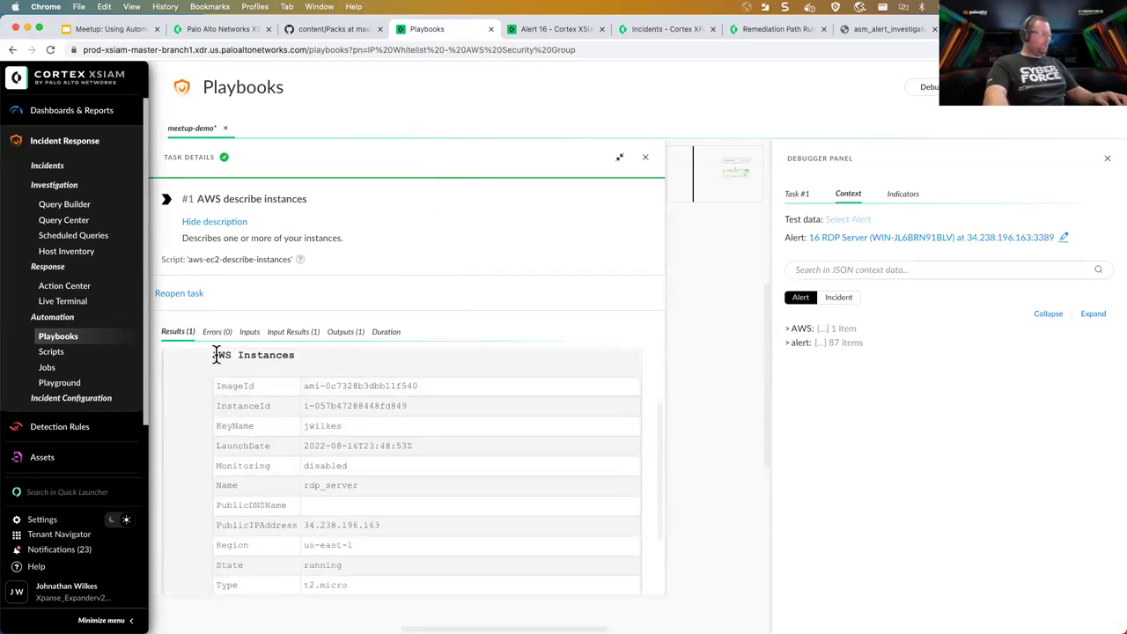
left_click_drag(215, 384, 390, 395)
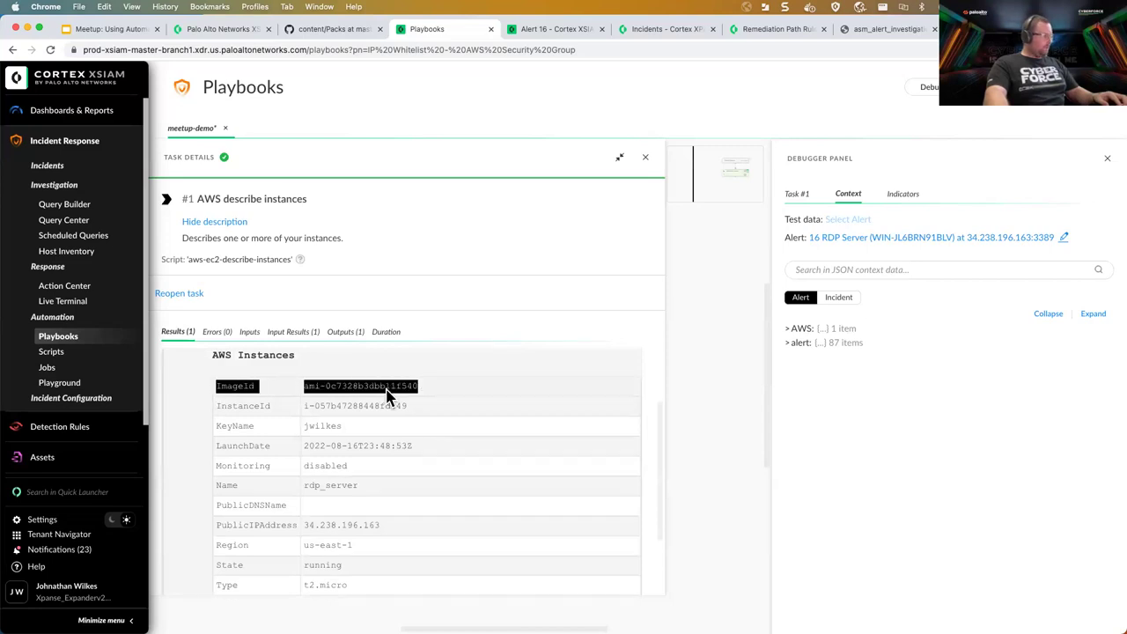
double_click(252, 409)
scroll(272, 563, "down", 2)
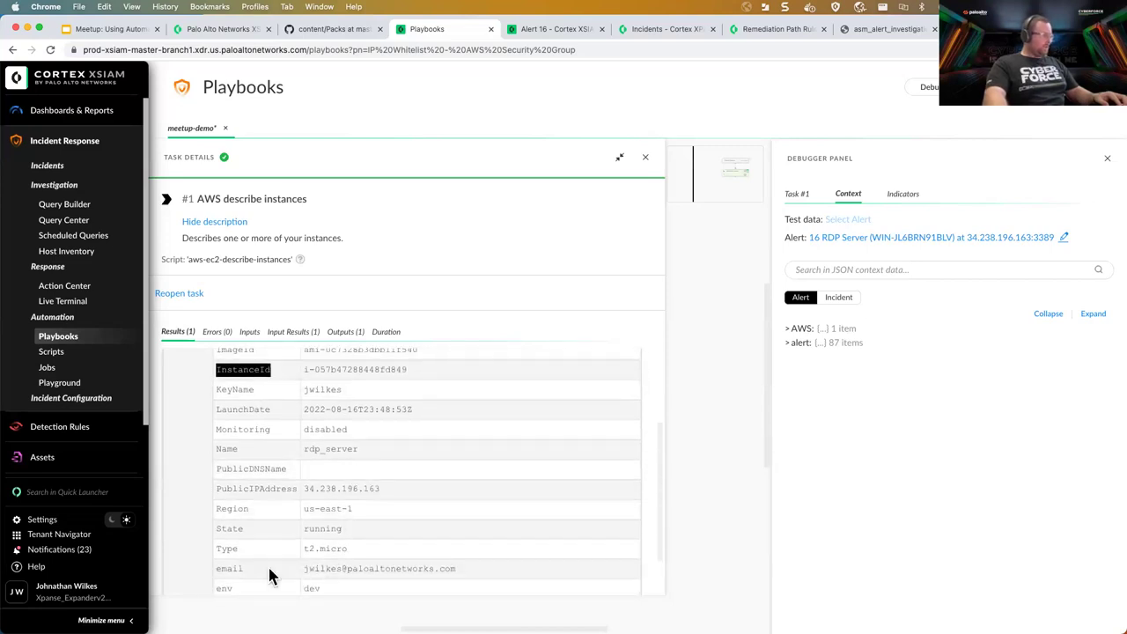
left_click_drag(218, 549, 353, 571)
left_click(354, 573)
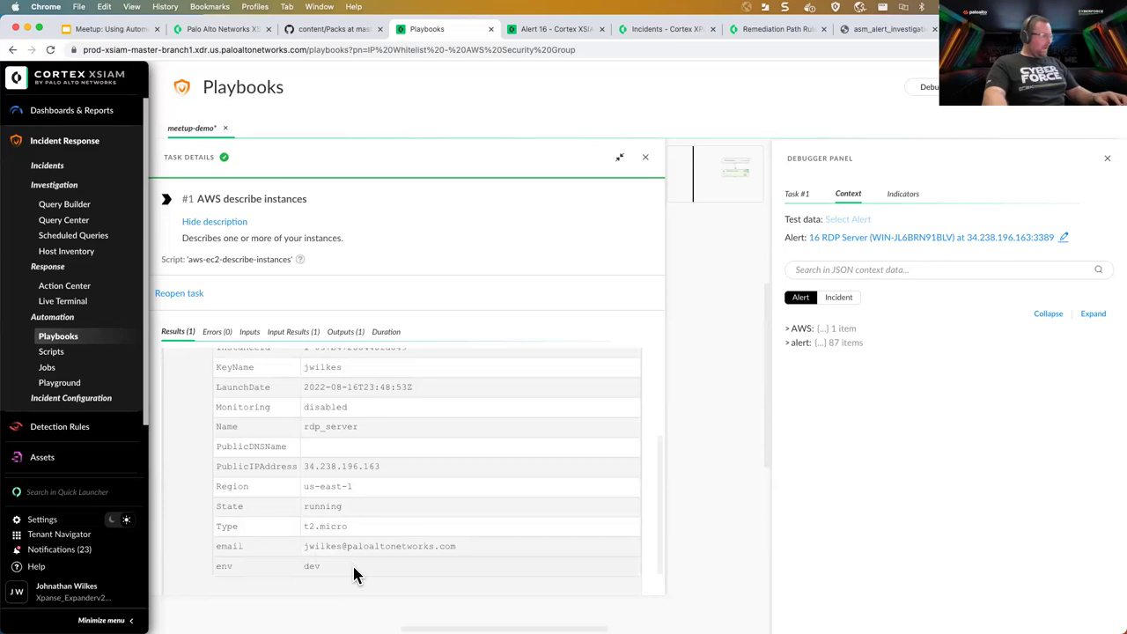
Step: Examine the task's input results to check the filter string built from the alert's remote IP
left_click(299, 328)
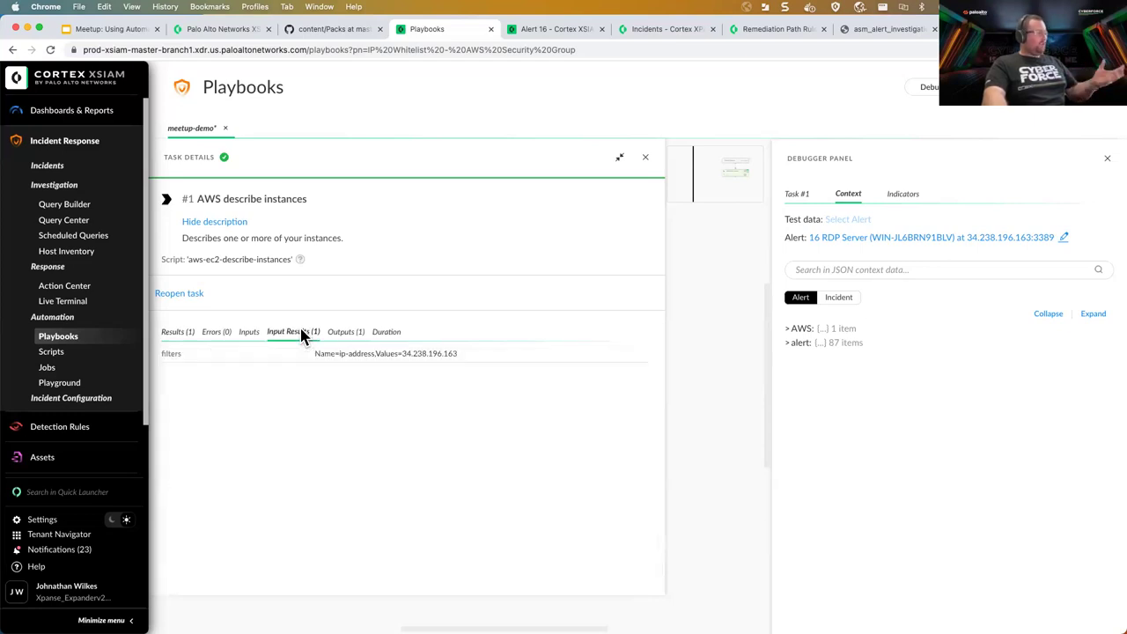
left_click_drag(314, 353, 488, 365)
left_click(401, 397)
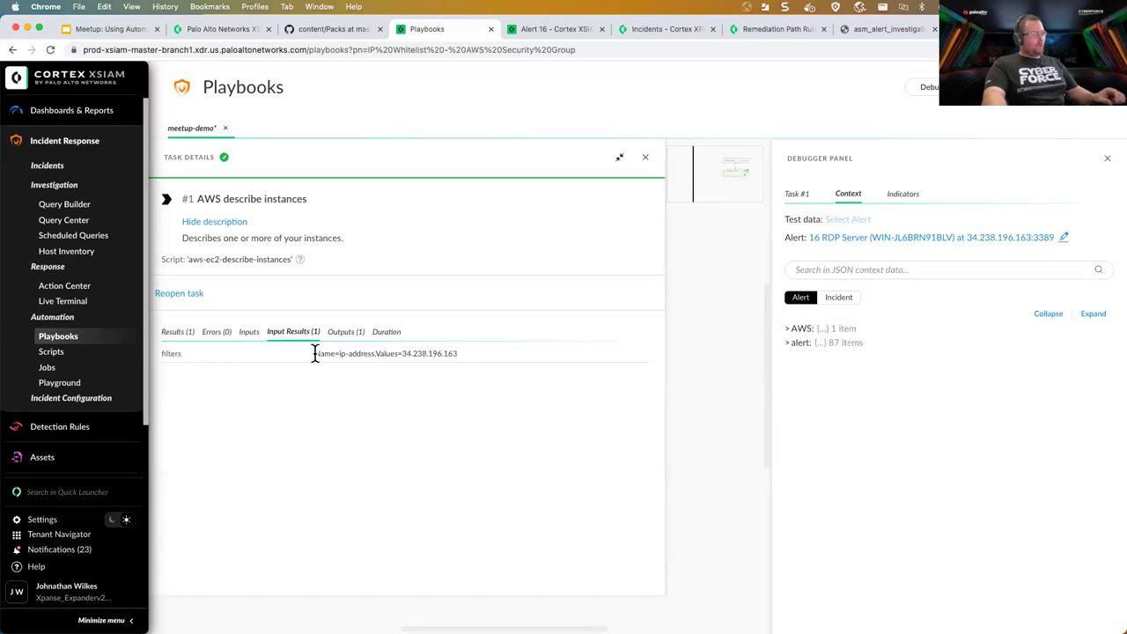
left_click_drag(456, 353, 400, 353)
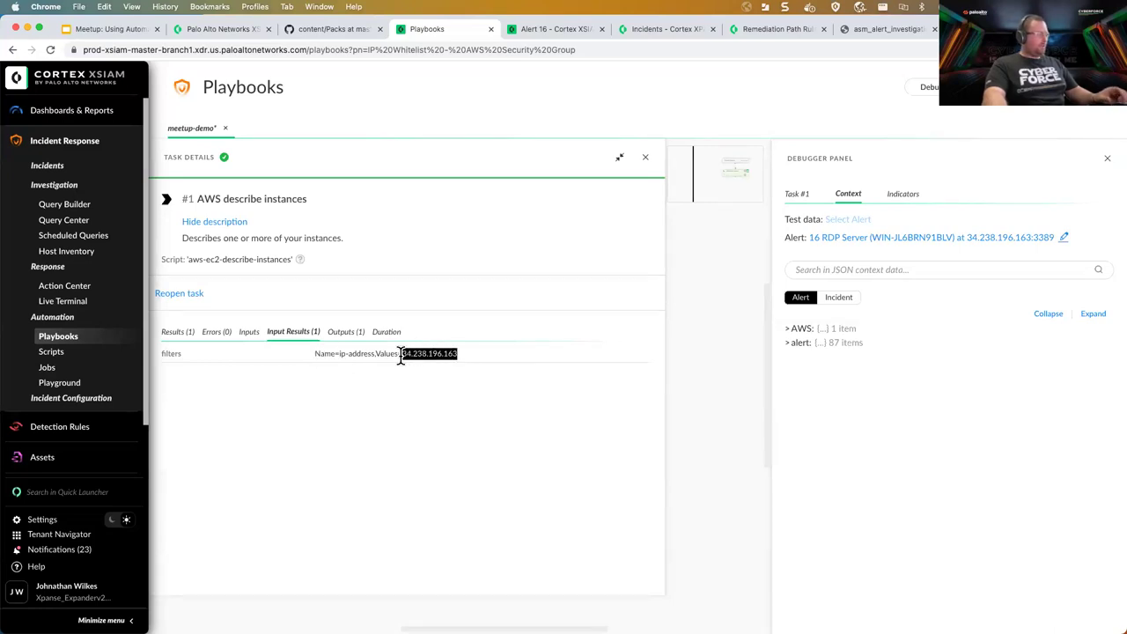
Step: Review the task's AWS.EC2.Instances output and expand AWS, EC2 and Instances in the alert's context data
left_click(344, 334)
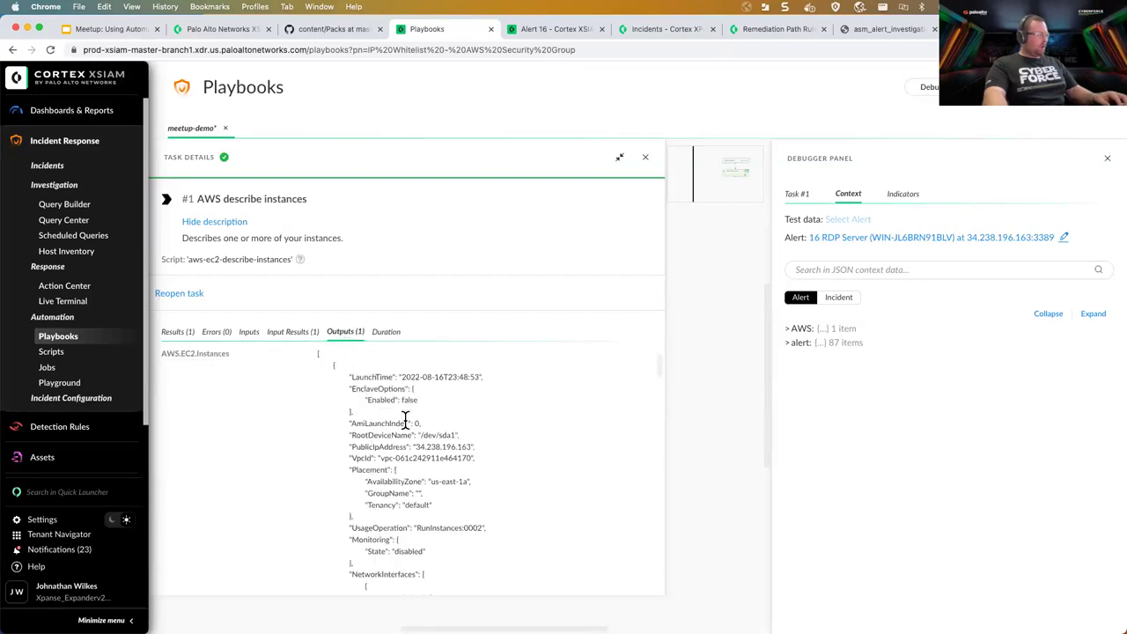
scroll(451, 428, "down", 10)
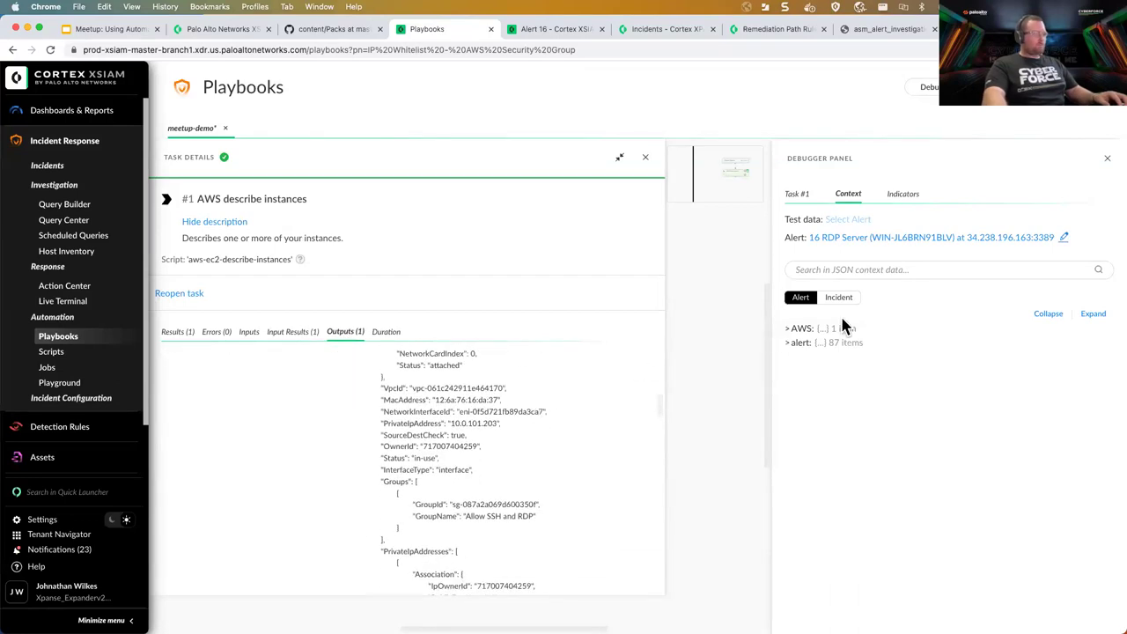
left_click(788, 330)
left_click(793, 342)
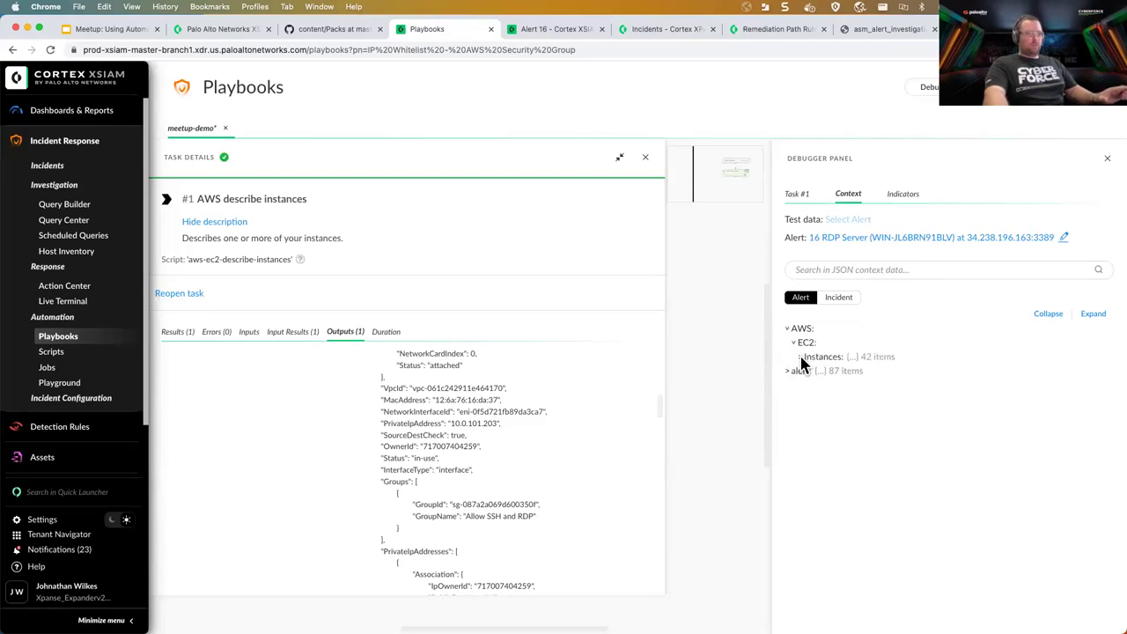
left_click(800, 357)
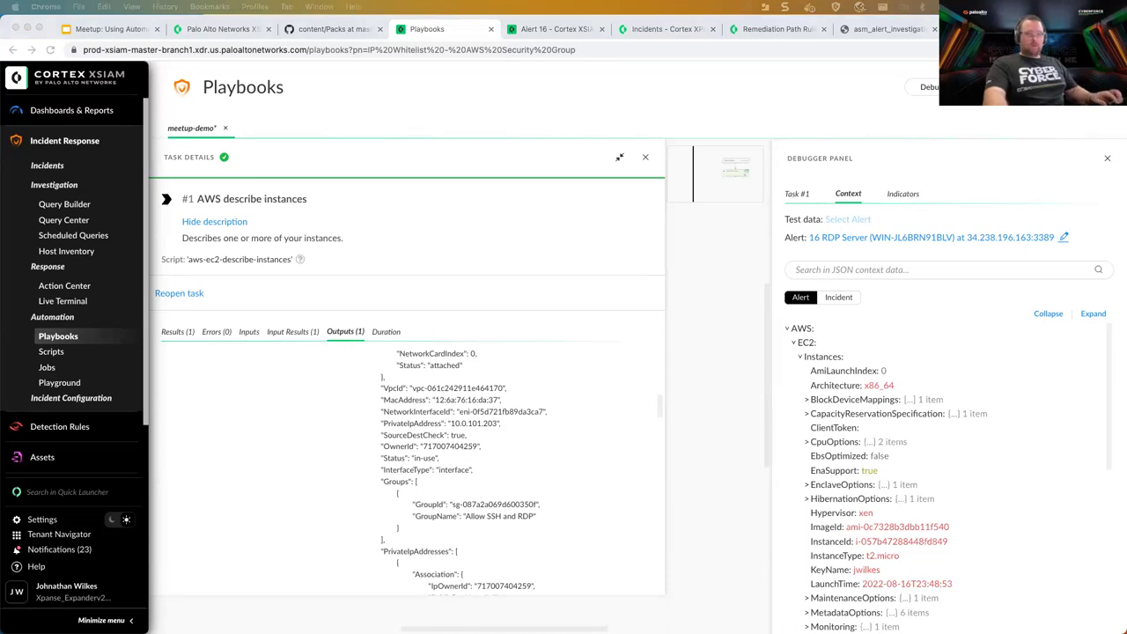
Step: Stop the test run and paste the copied Was there output?, Create SNOW and Print tasks, connected below AWS describe instances
left_click(645, 159)
left_click(622, 164)
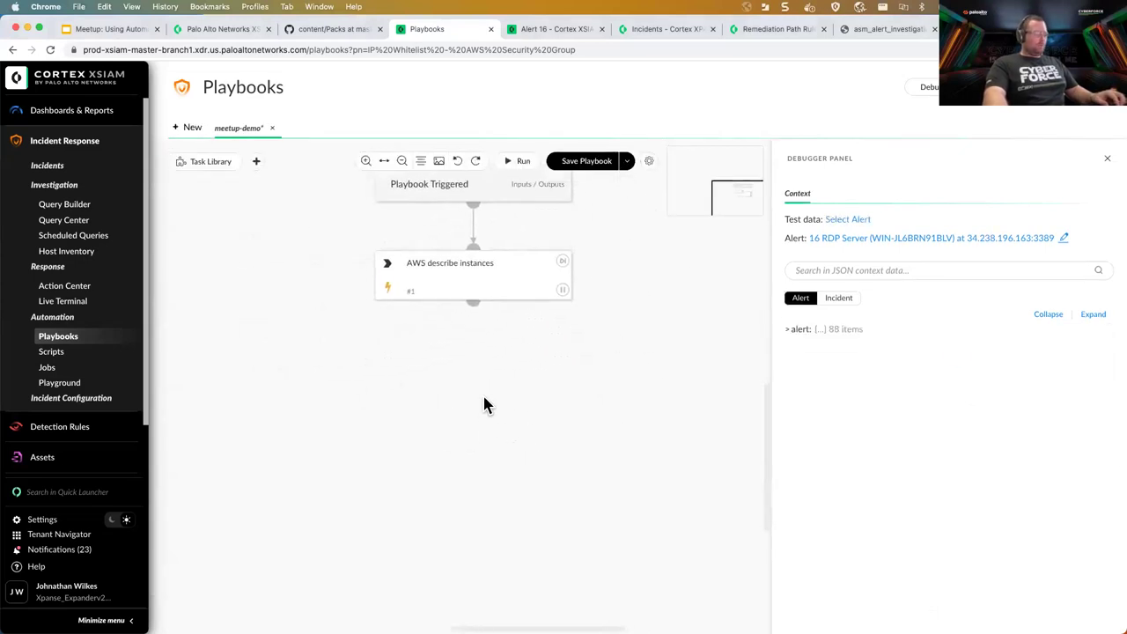
key("ctrl+v")
left_click(493, 367)
left_click(463, 296)
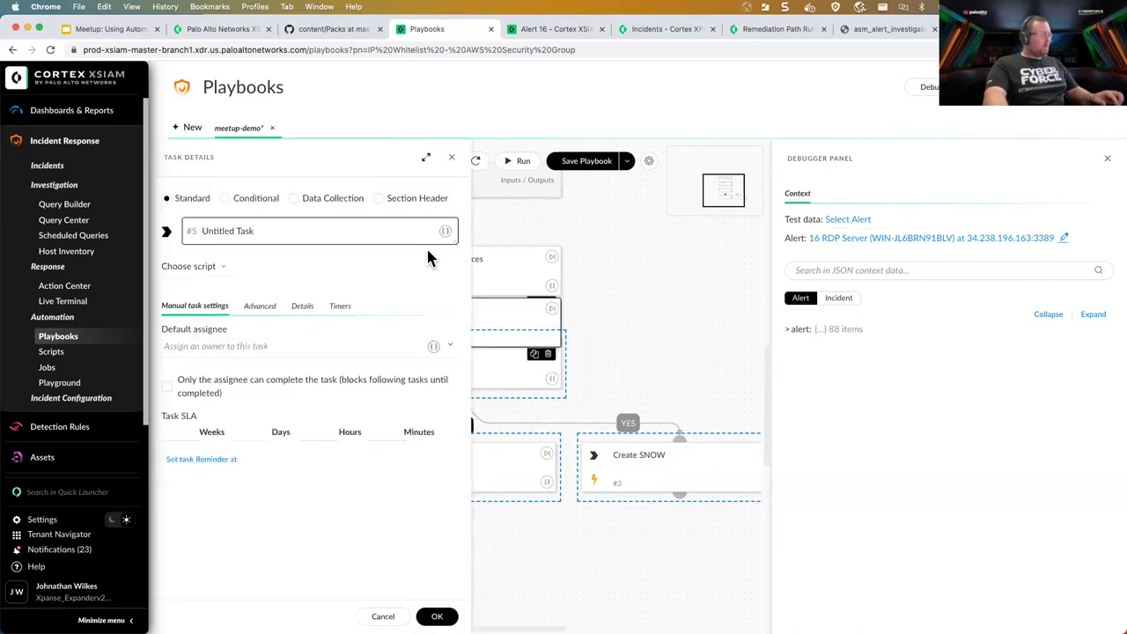
left_click(452, 156)
left_click(677, 299)
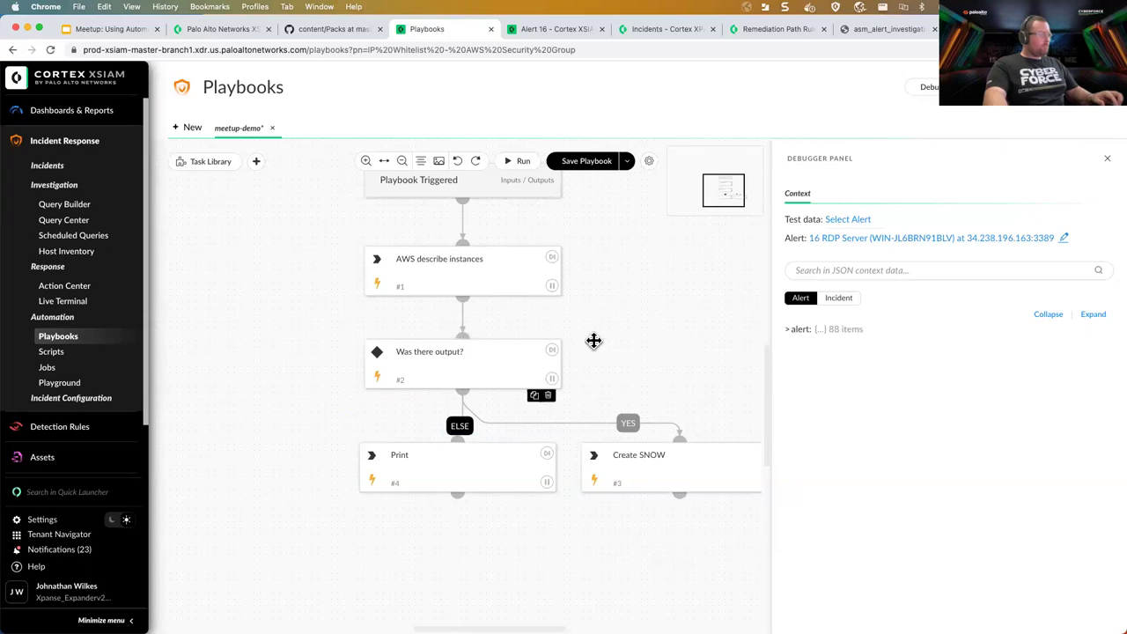
Step: Open the details of the Was there output? conditional task to view its yes condition
scroll(581, 327, "right", 2)
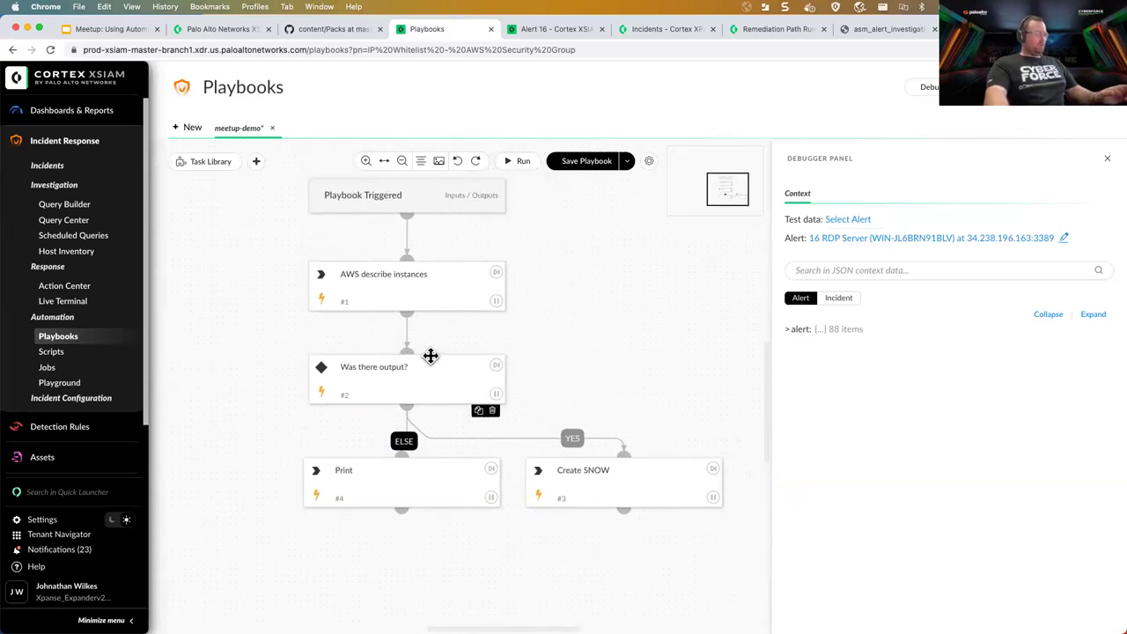
left_click(394, 376)
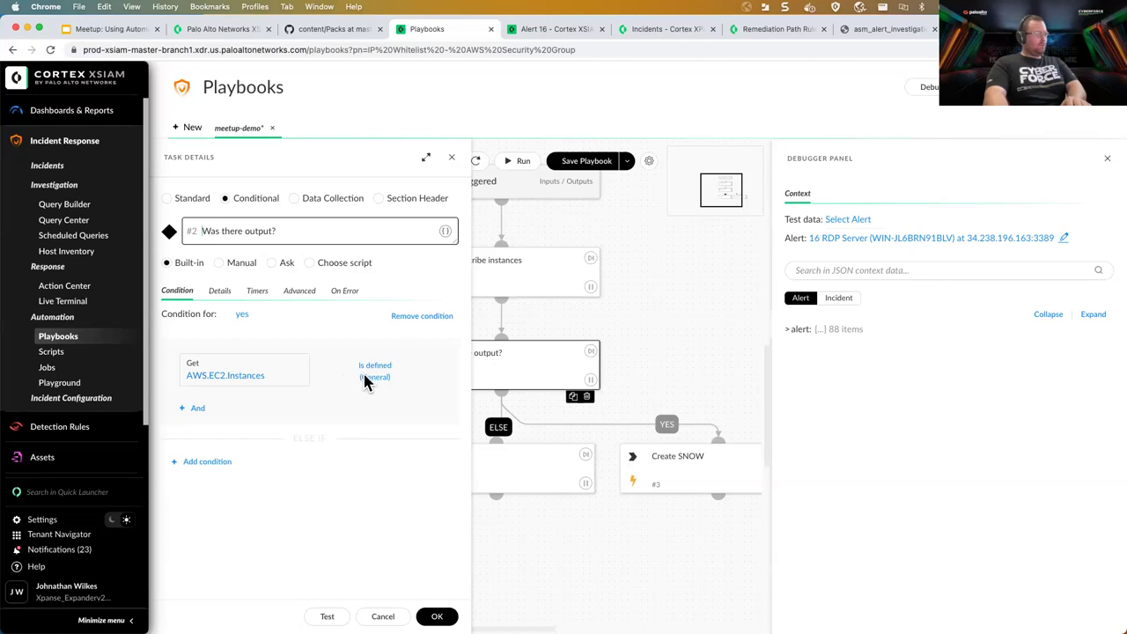
Step: Review the AWS describe instances task's outputs, including the AWS.EC2.Instances context path
left_click(451, 157)
left_click(493, 271)
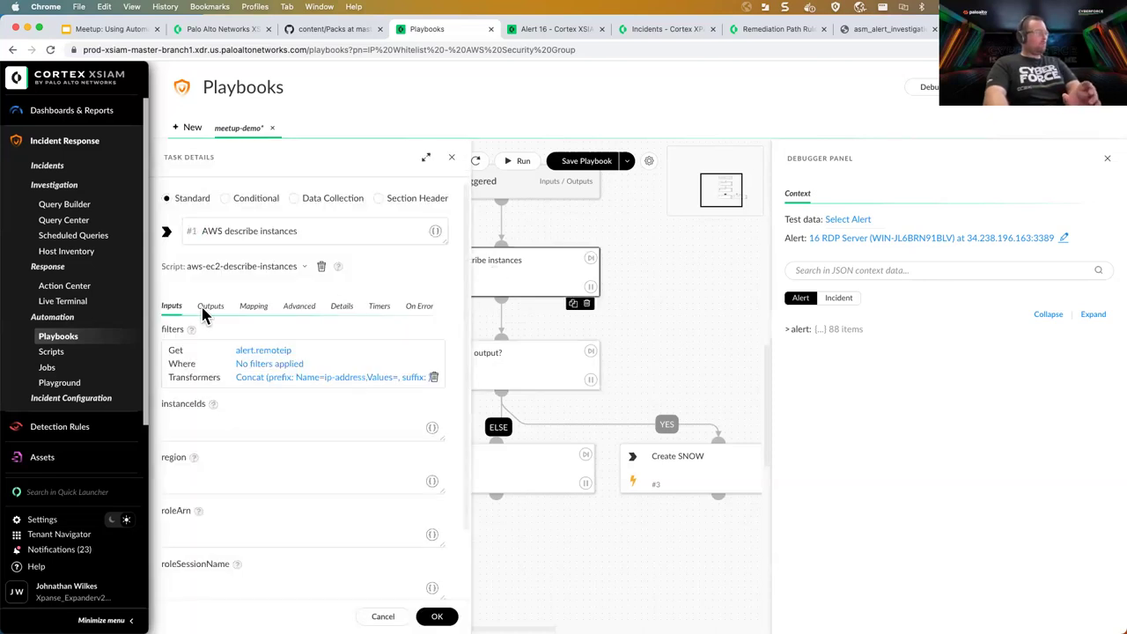
left_click(204, 310)
left_click_drag(161, 338, 233, 336)
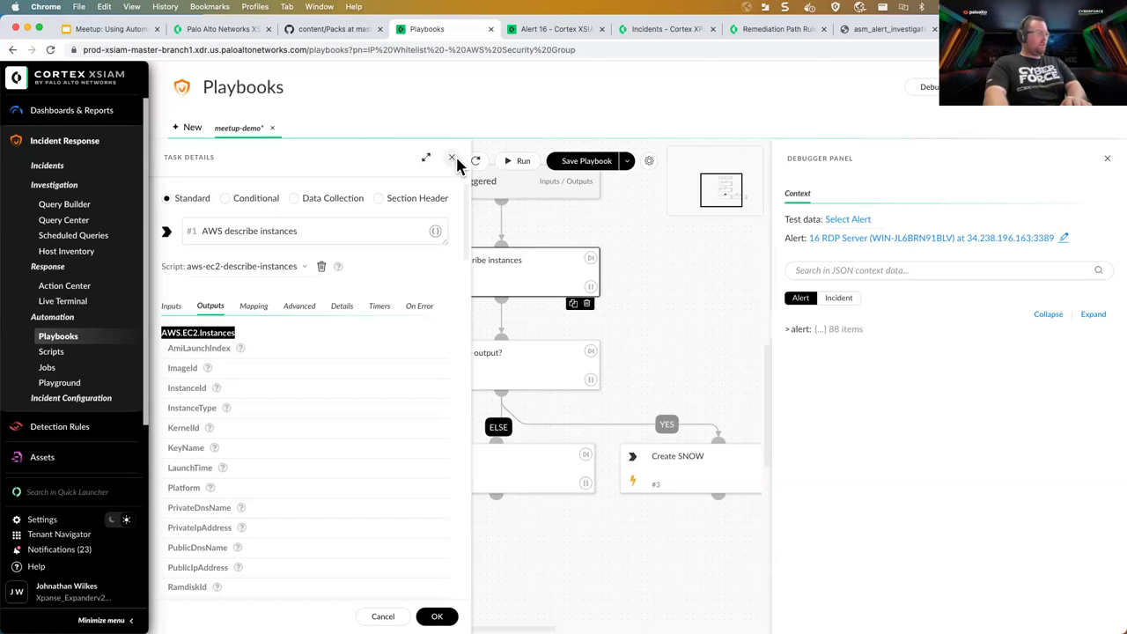
left_click(451, 157)
Step: Examine the Create SNOW task's short_description input, including its AWS.EC2.Instances.InstanceId source and the Concat transformer's prefix and suffix
left_click(490, 420)
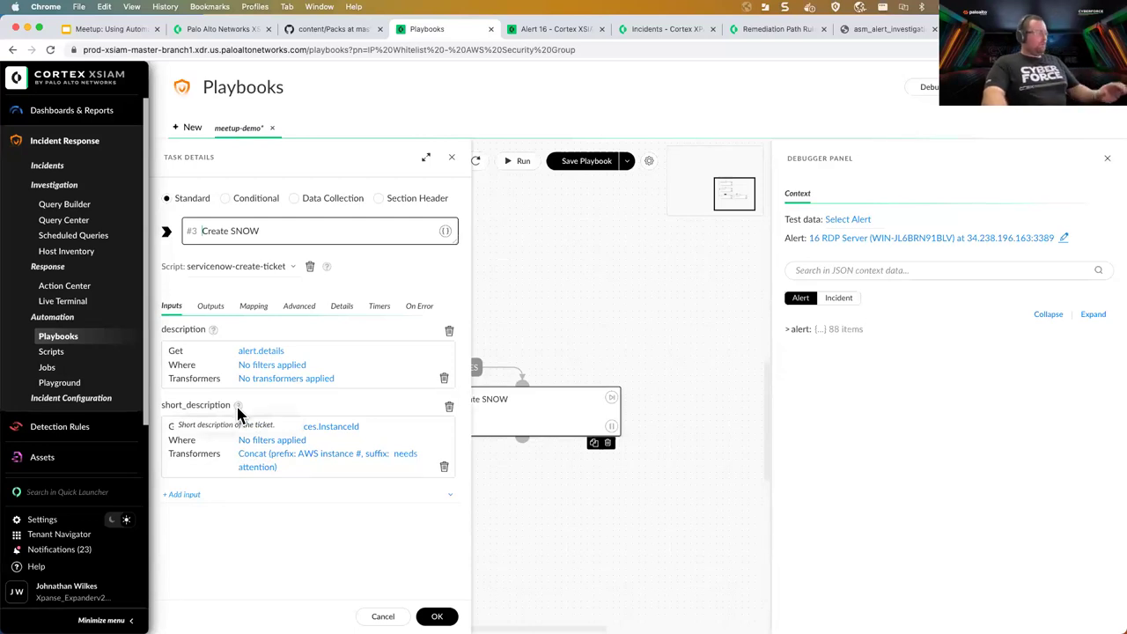
left_click(255, 466)
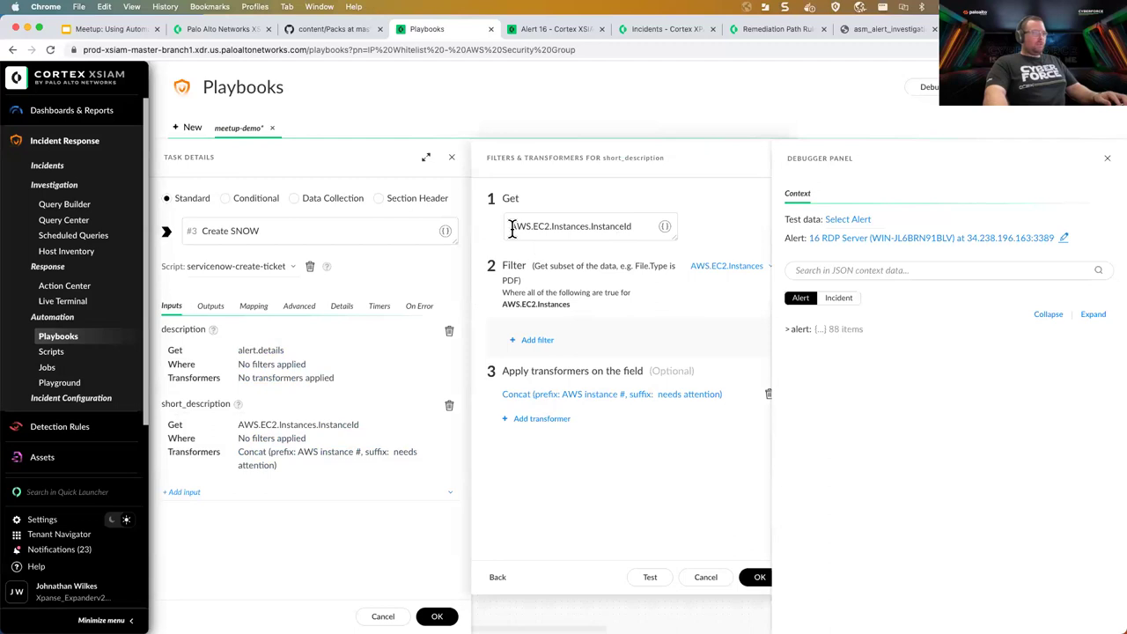
left_click_drag(508, 229, 636, 228)
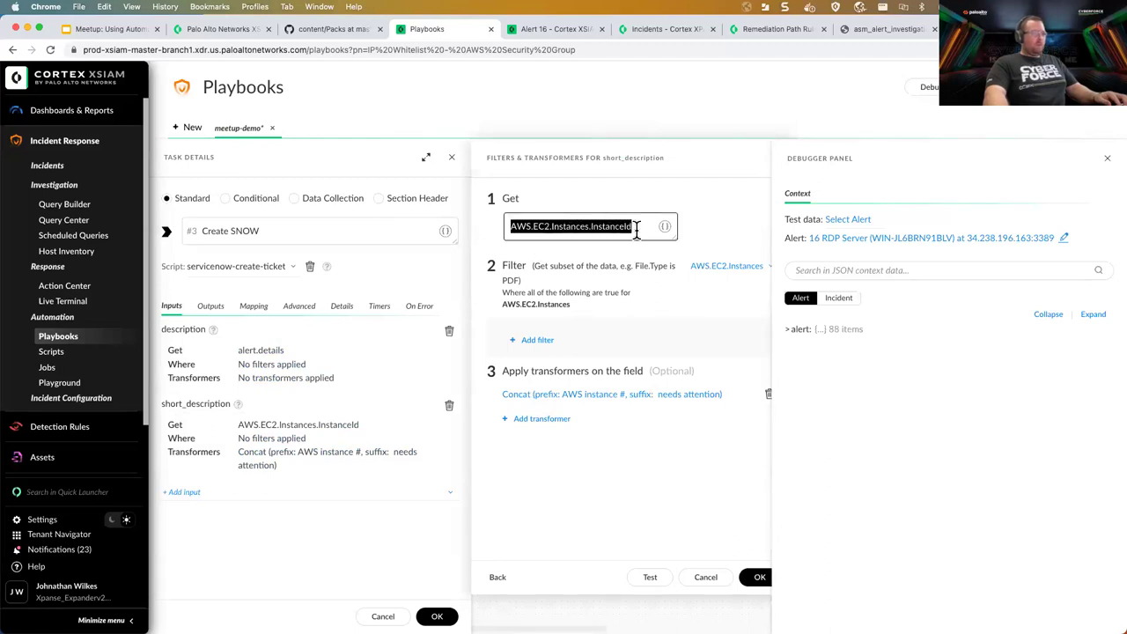
left_click(636, 227)
left_click(614, 393)
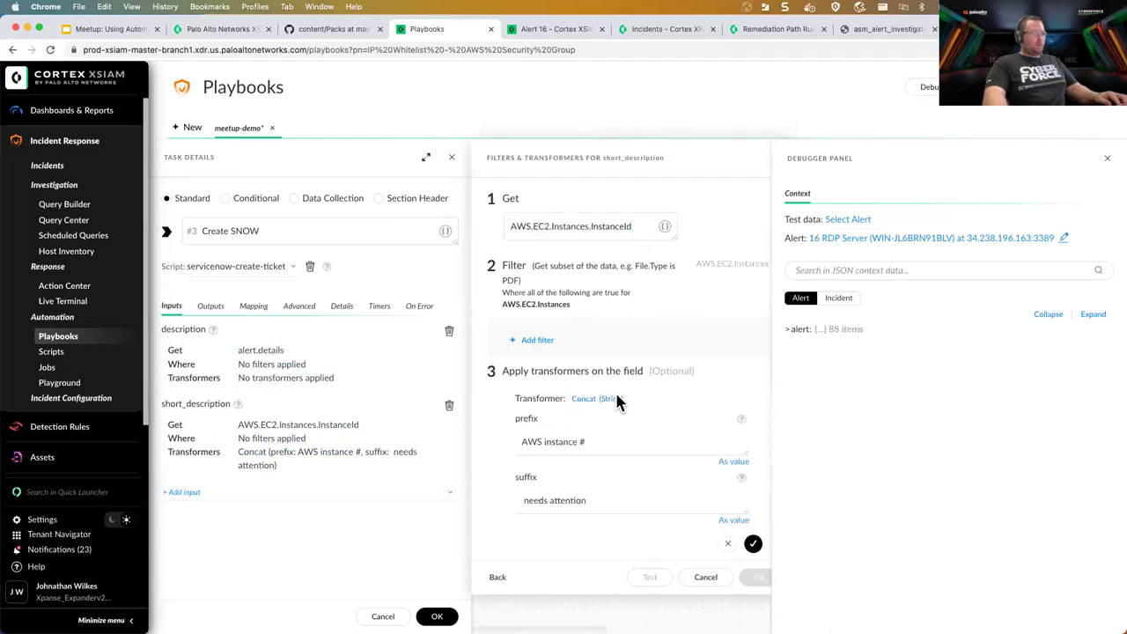
left_click_drag(517, 442, 601, 448)
left_click(530, 500)
triple_click(531, 500)
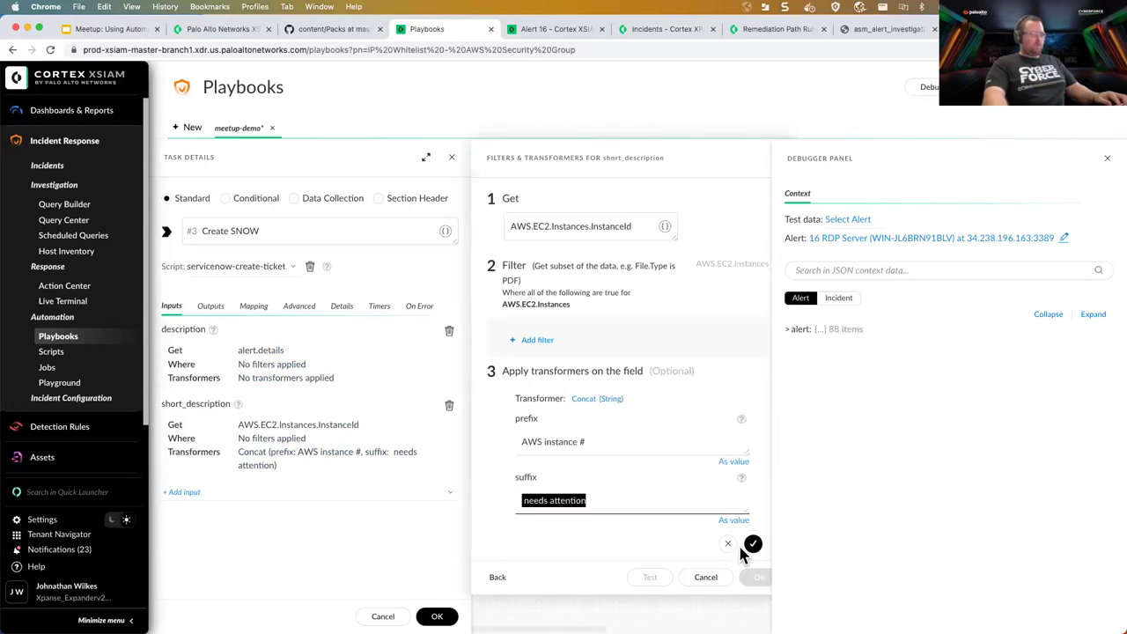
left_click(753, 543)
left_click(759, 576)
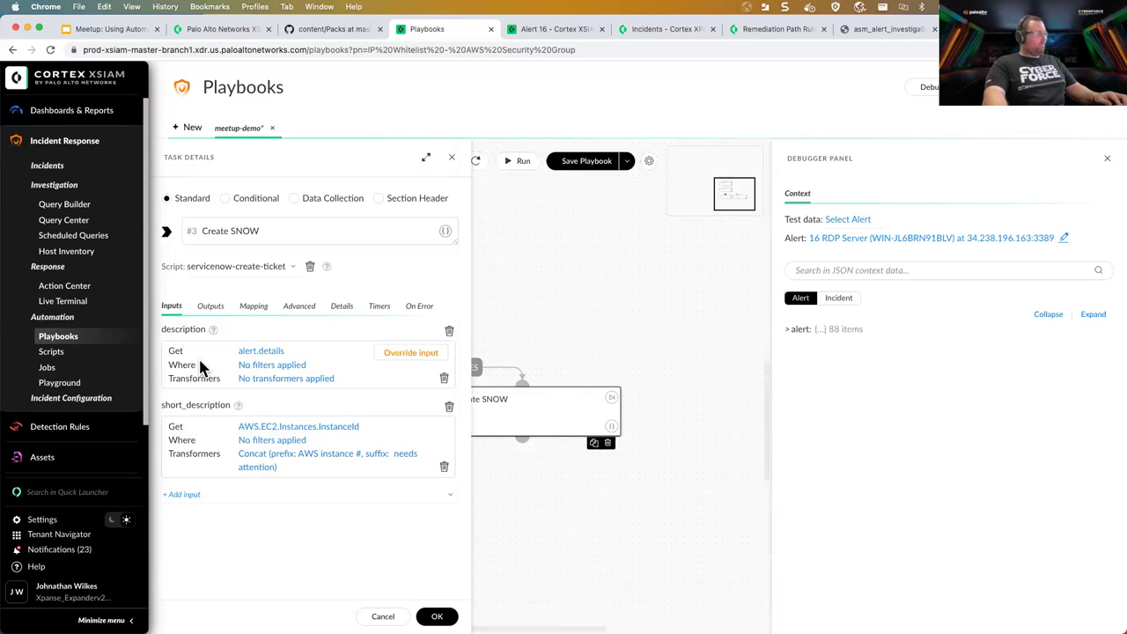
left_click(436, 616)
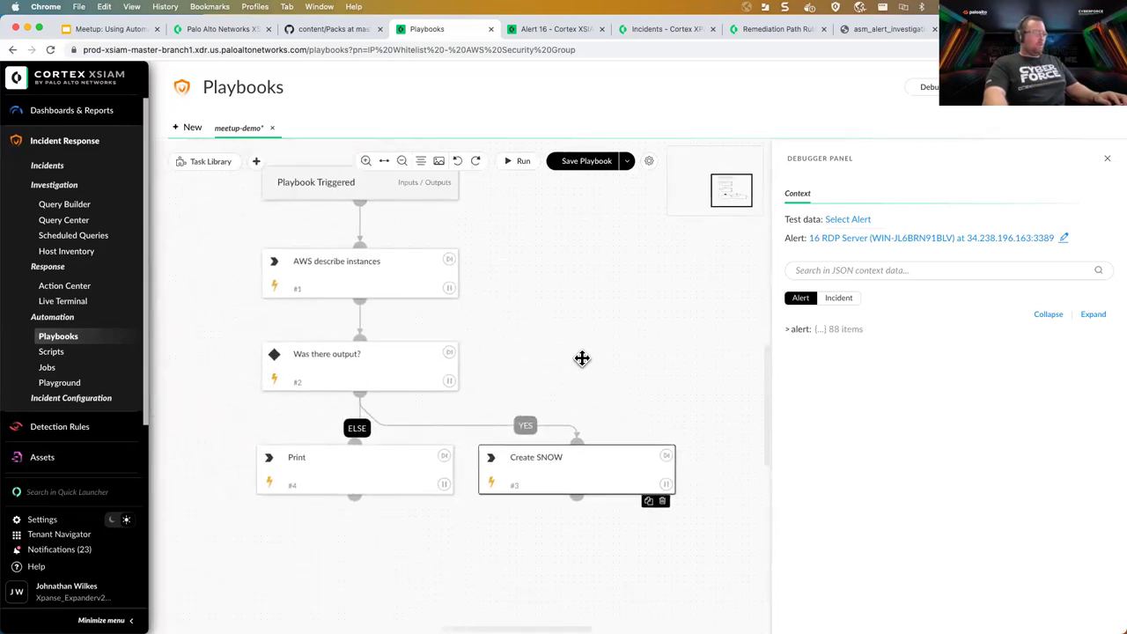
Step: Run the playbook in the debugger and open the Create SNOW task's details in the expanded view
left_click(517, 161)
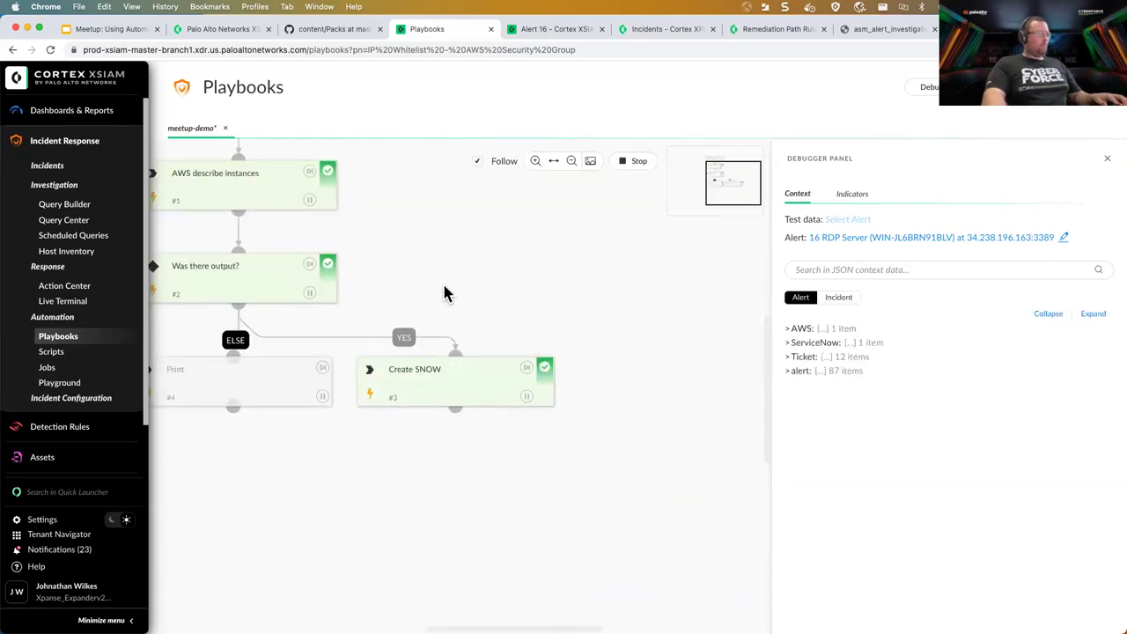
left_click(442, 380)
left_click(428, 156)
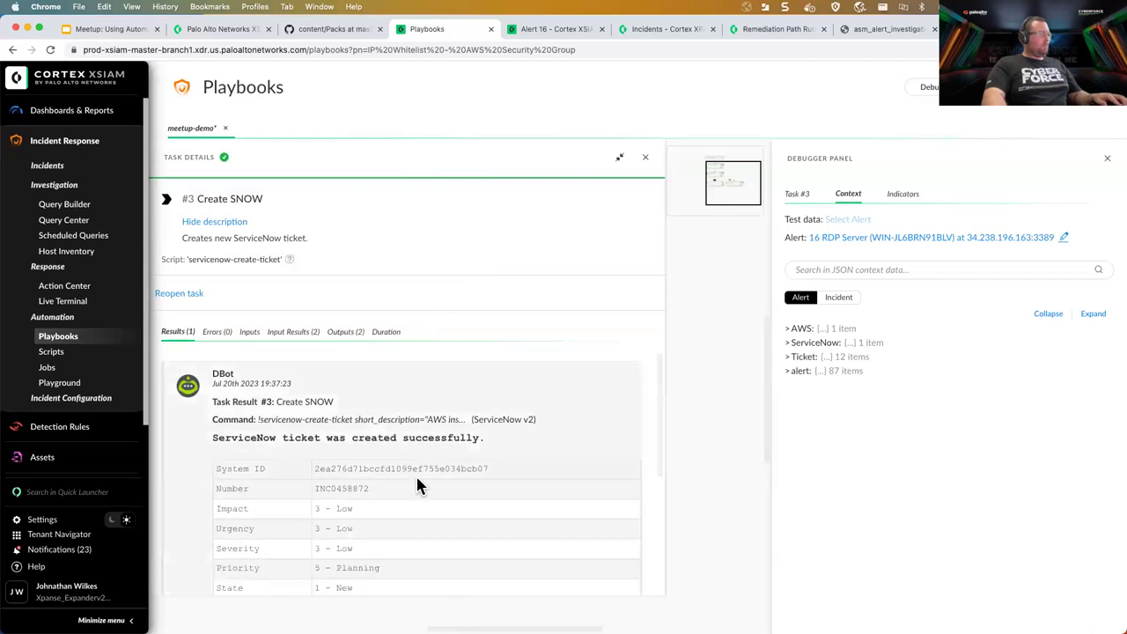
Step: Review the created ServiceNow ticket's number, system ID, description and short description in the task results
scroll(420, 478, "down", 2)
double_click(341, 392)
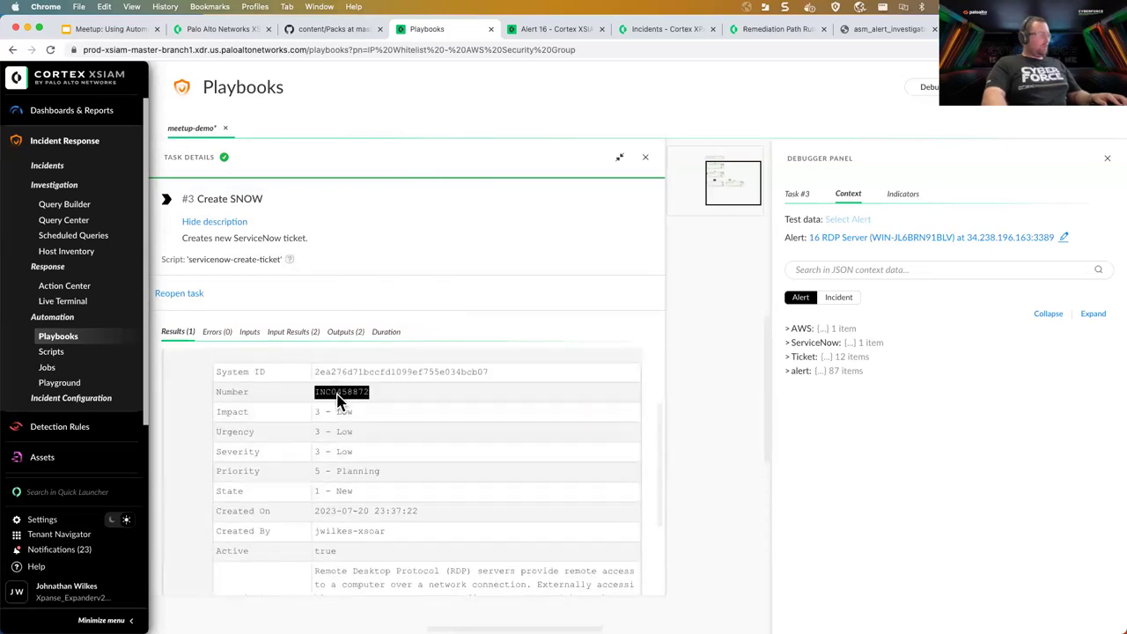
double_click(352, 371)
scroll(395, 476, "down", 3)
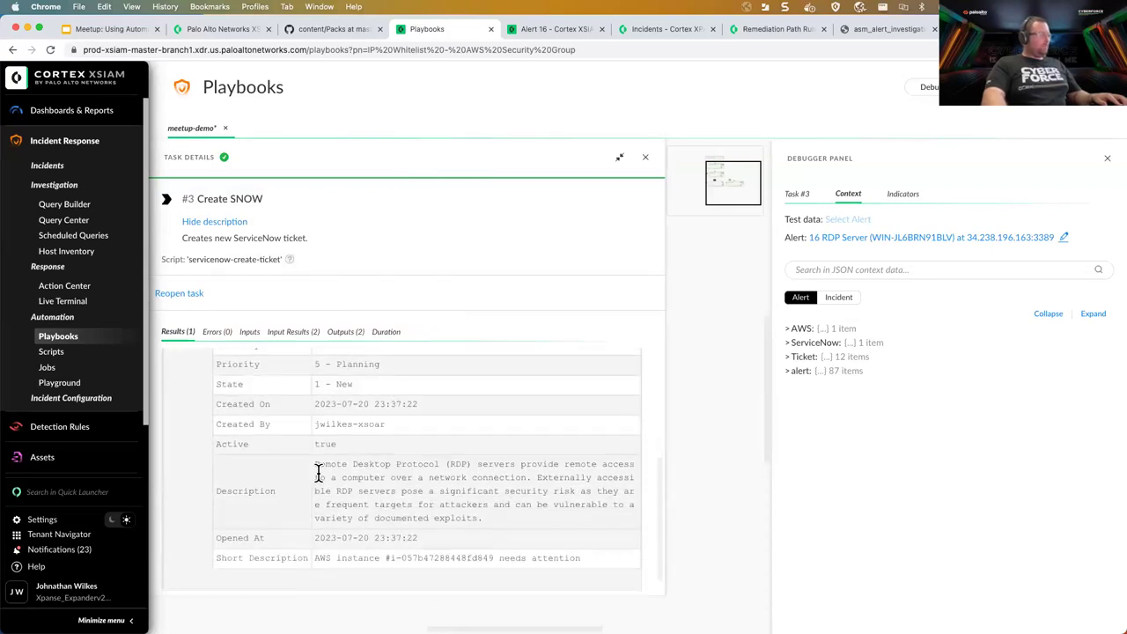
left_click_drag(310, 464, 511, 528)
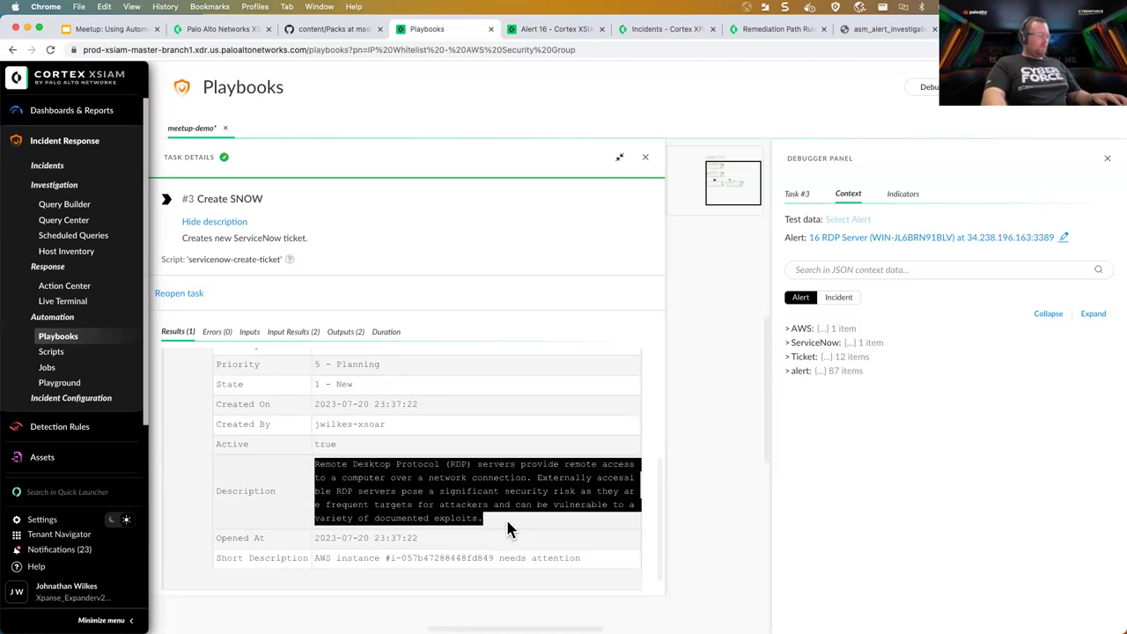
scroll(507, 528, "down", 1)
left_click_drag(317, 540, 579, 540)
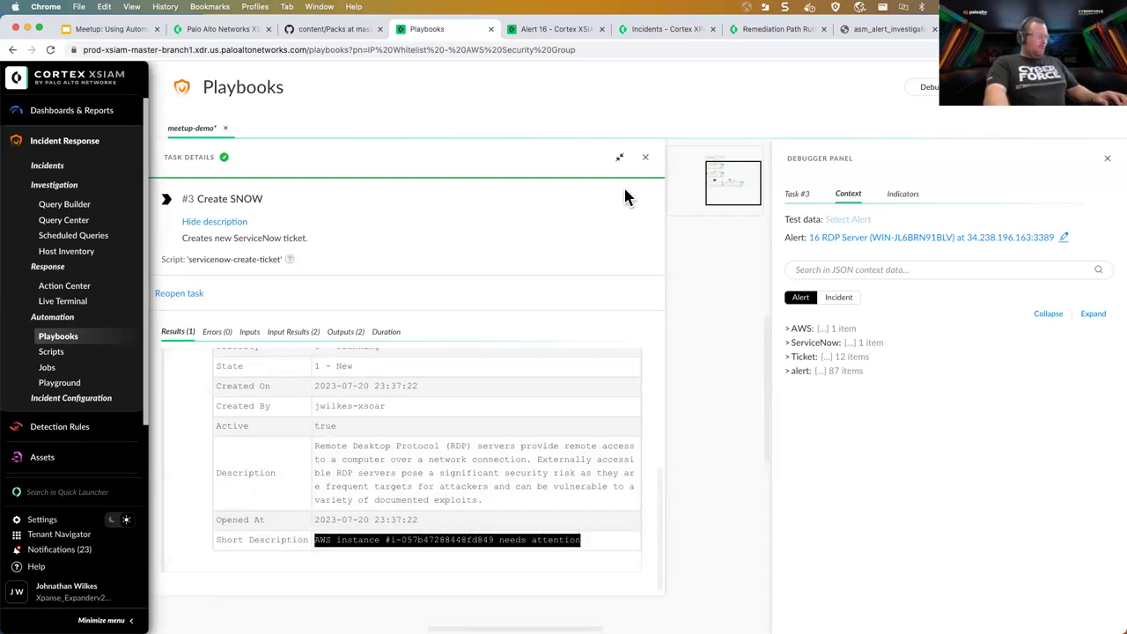
left_click(645, 158)
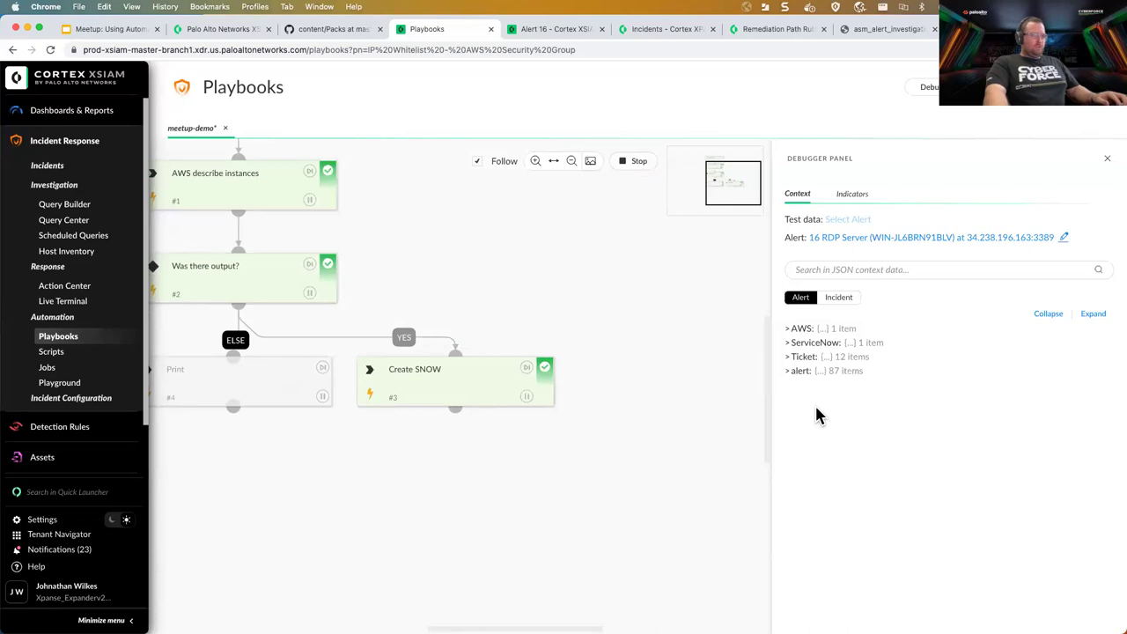
Step: Examine the ServiceNow and Ticket entries in the alert's context data, then collapse them
left_click(787, 343)
left_click(795, 357)
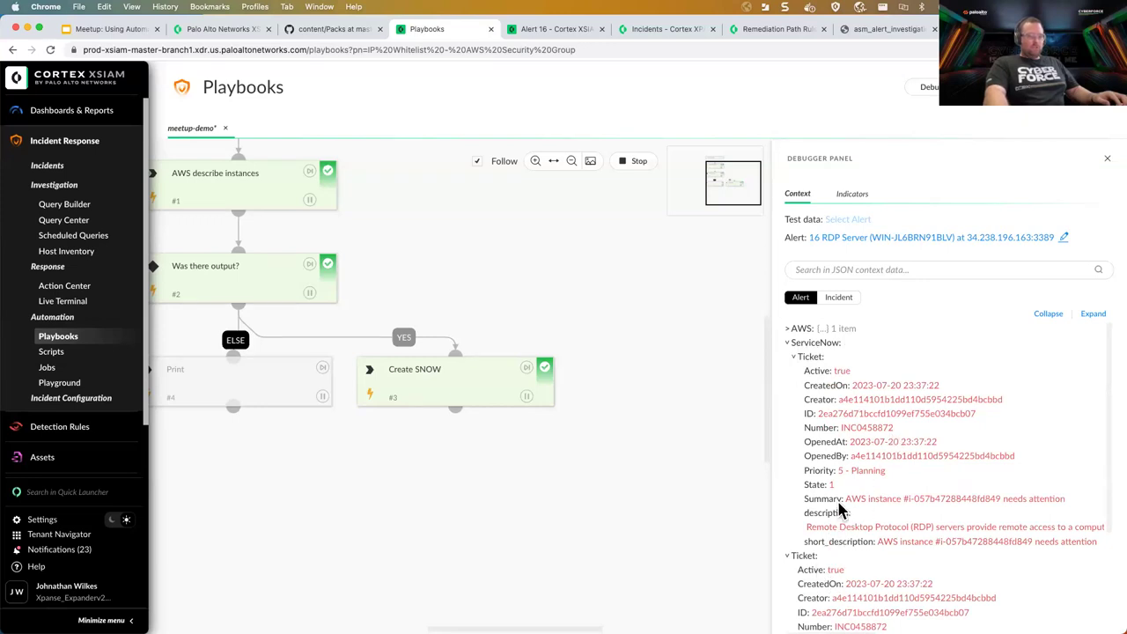
left_click(787, 342)
left_click(787, 356)
Step: Reopen the Was there output? task and mark it completed with the else branch
left_click_drag(333, 463, 555, 466)
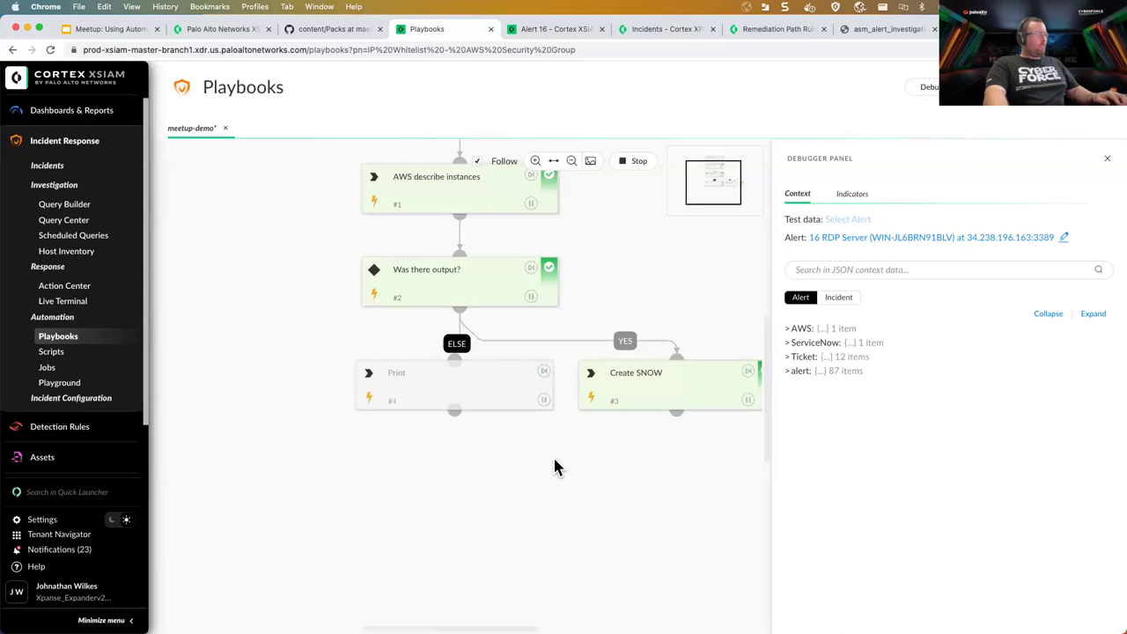
left_click(459, 285)
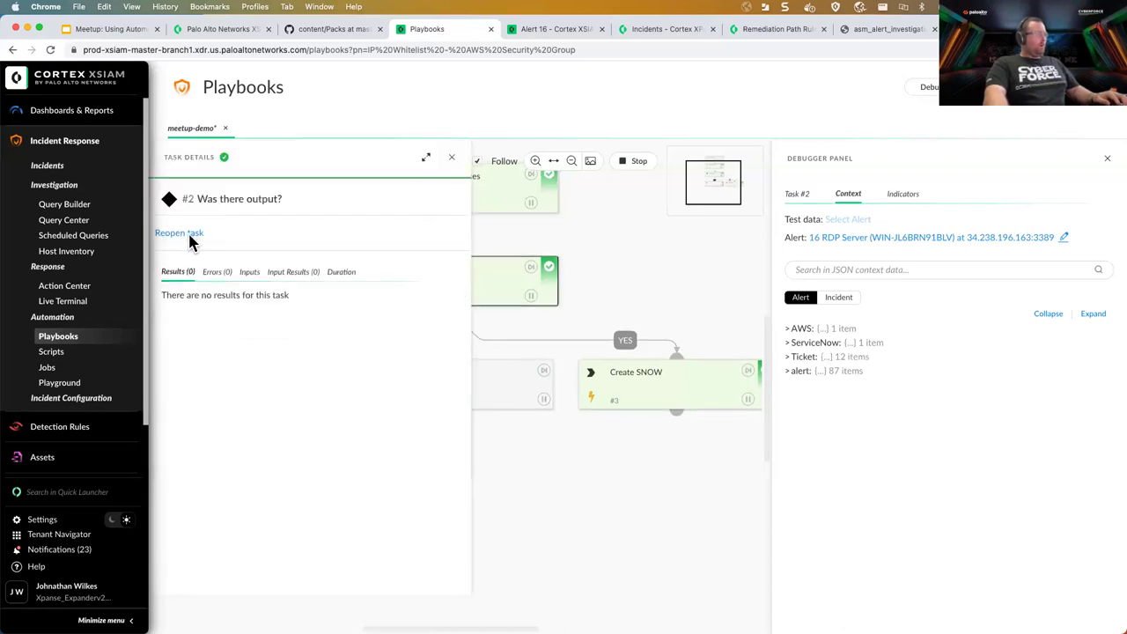
left_click(183, 233)
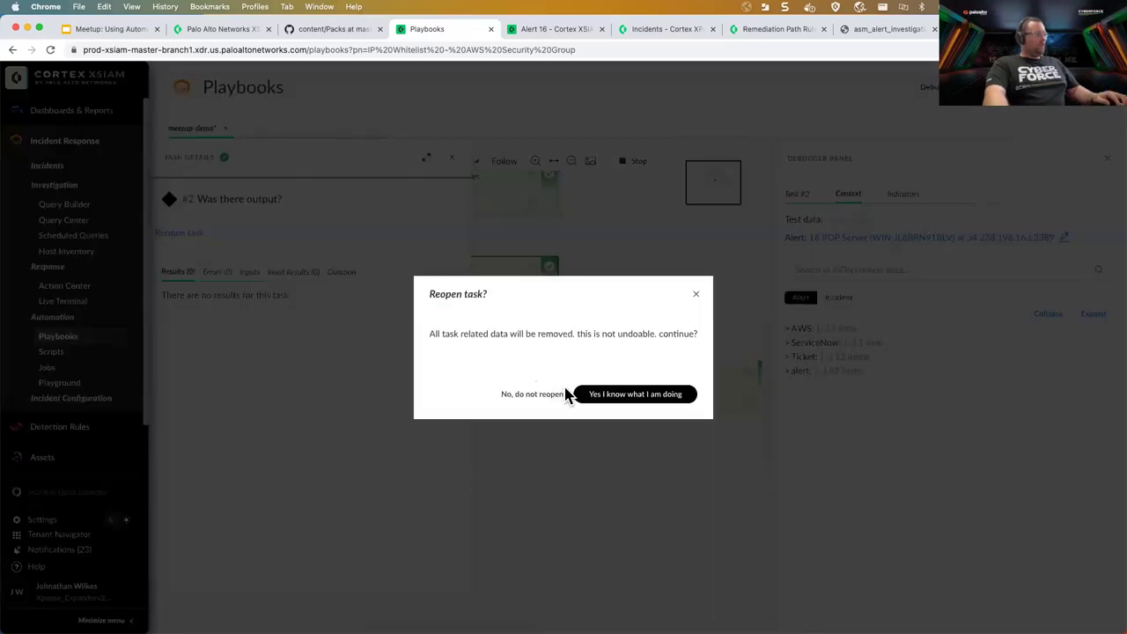
left_click(621, 398)
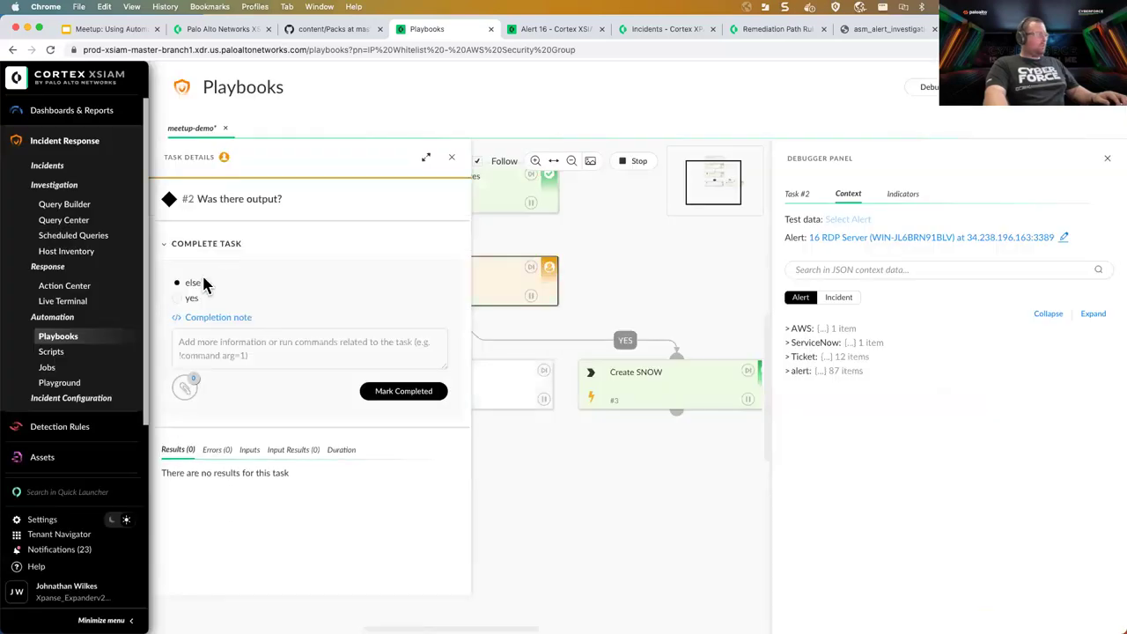
left_click(444, 393)
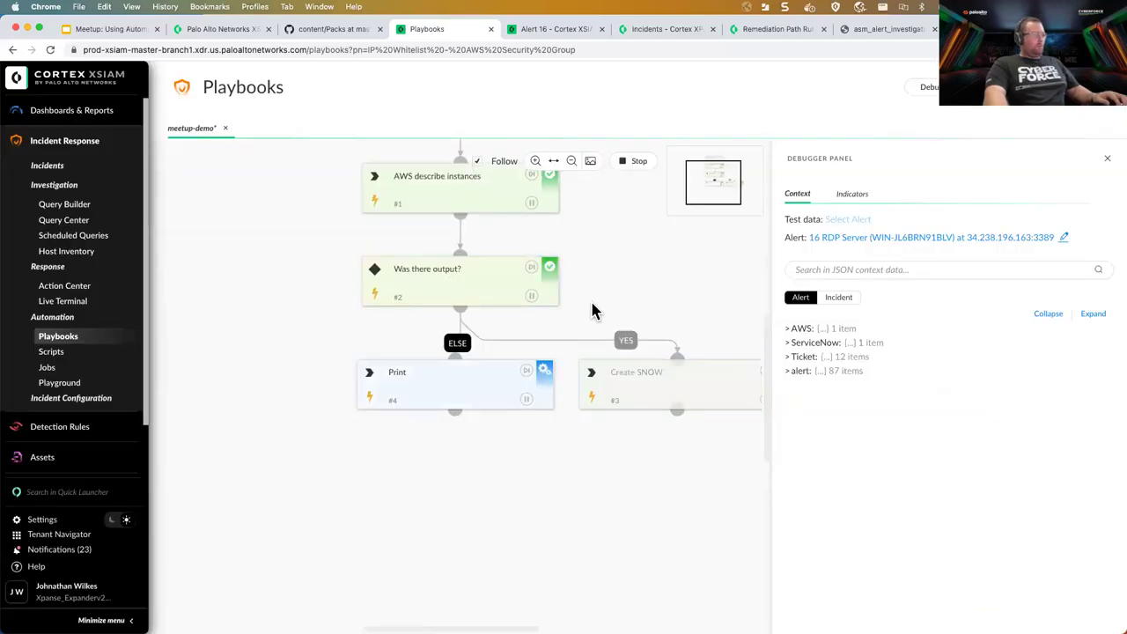
Step: Check the text output in the Print task's results
left_click(441, 401)
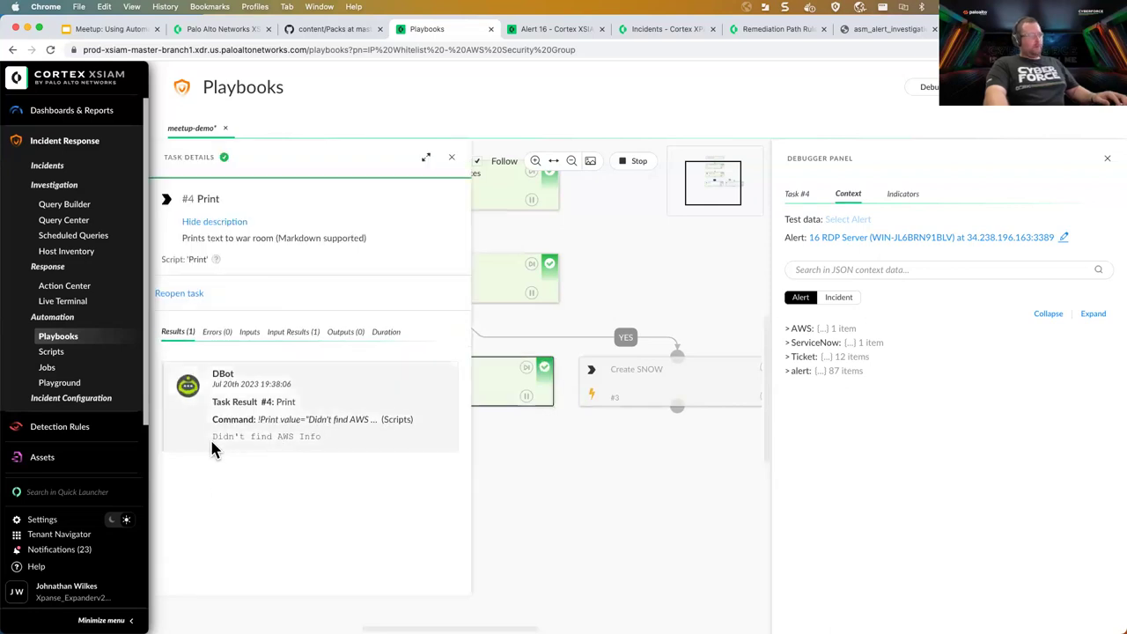
left_click_drag(215, 449, 341, 450)
double_click(309, 436)
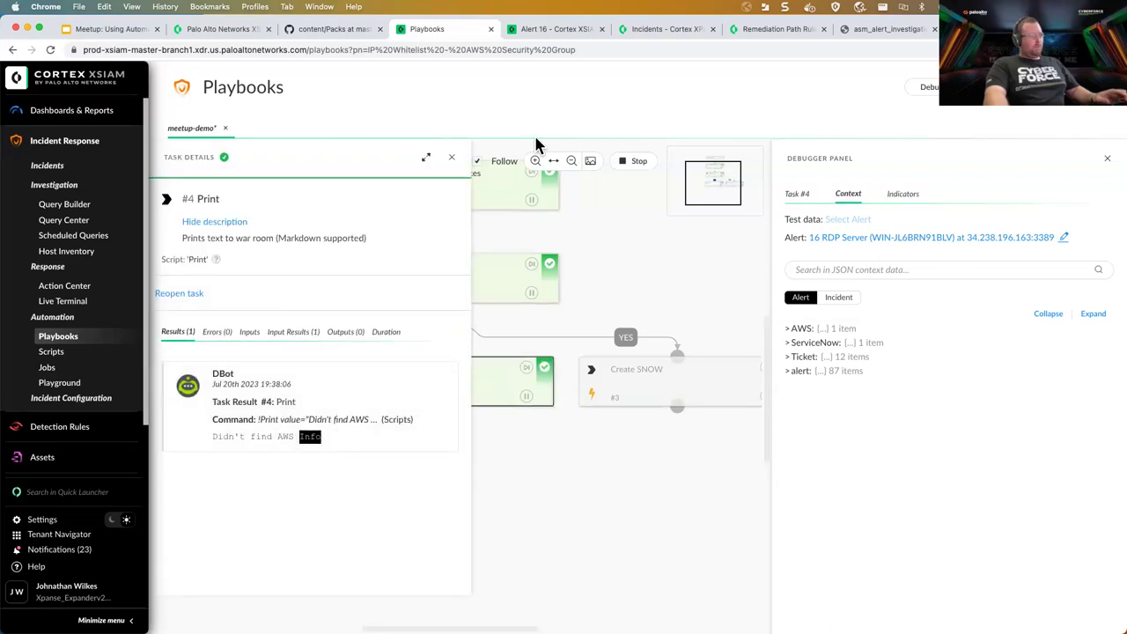
left_click(452, 157)
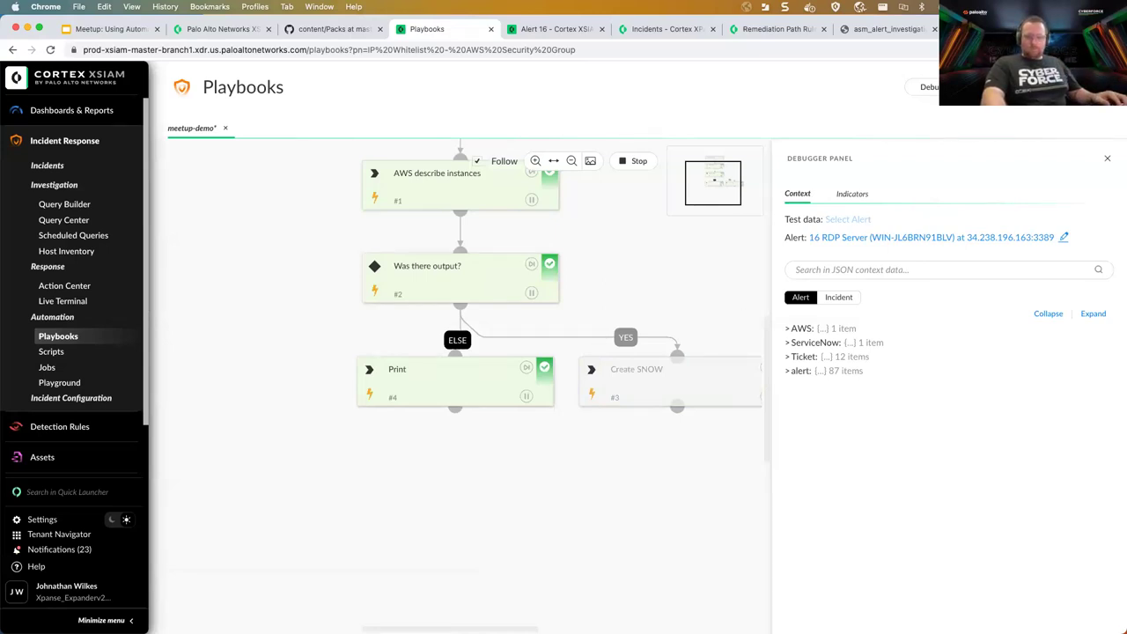
Step: Switch to the AWS RDP session, stop the running ping and restart it with ping 10.0.1.153 -t
key("super+Tab")
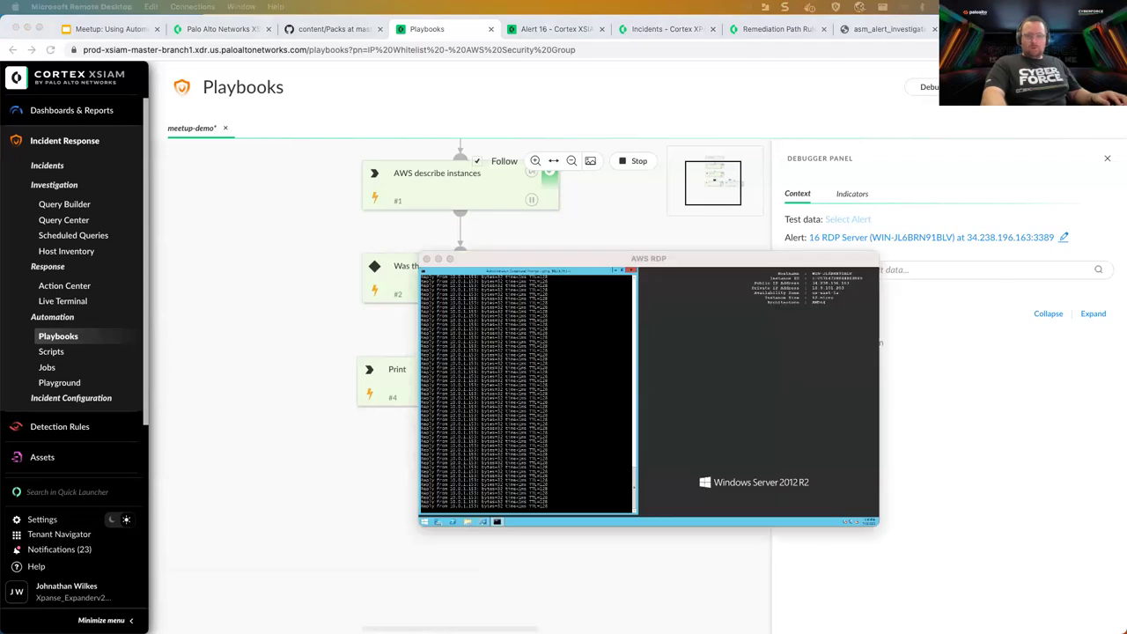
left_click(562, 437)
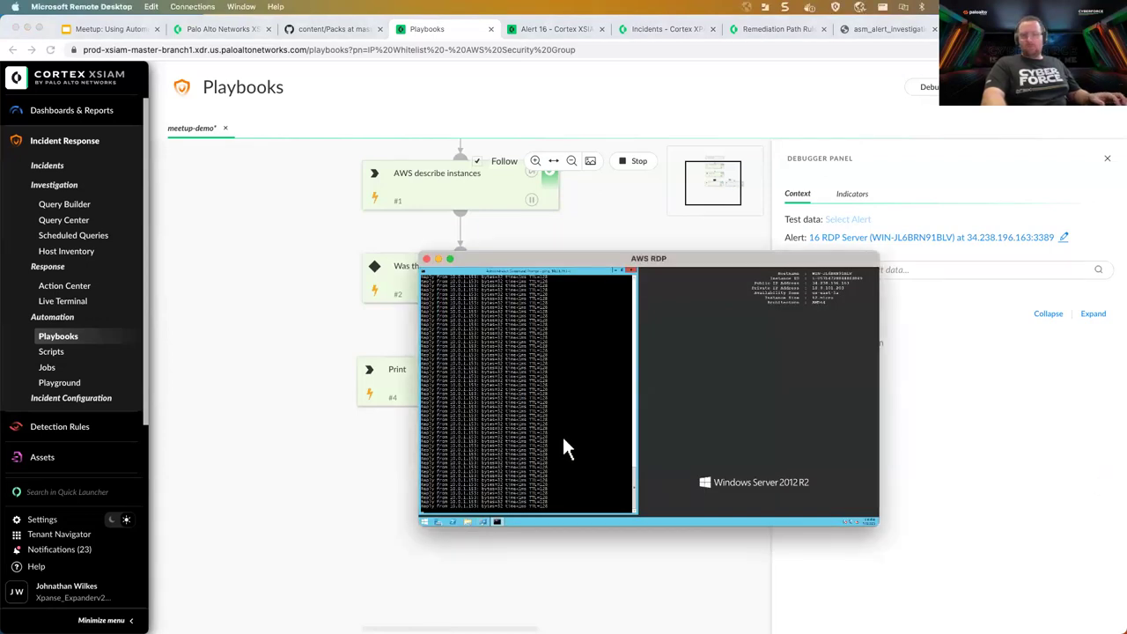
key("ctrl+c")
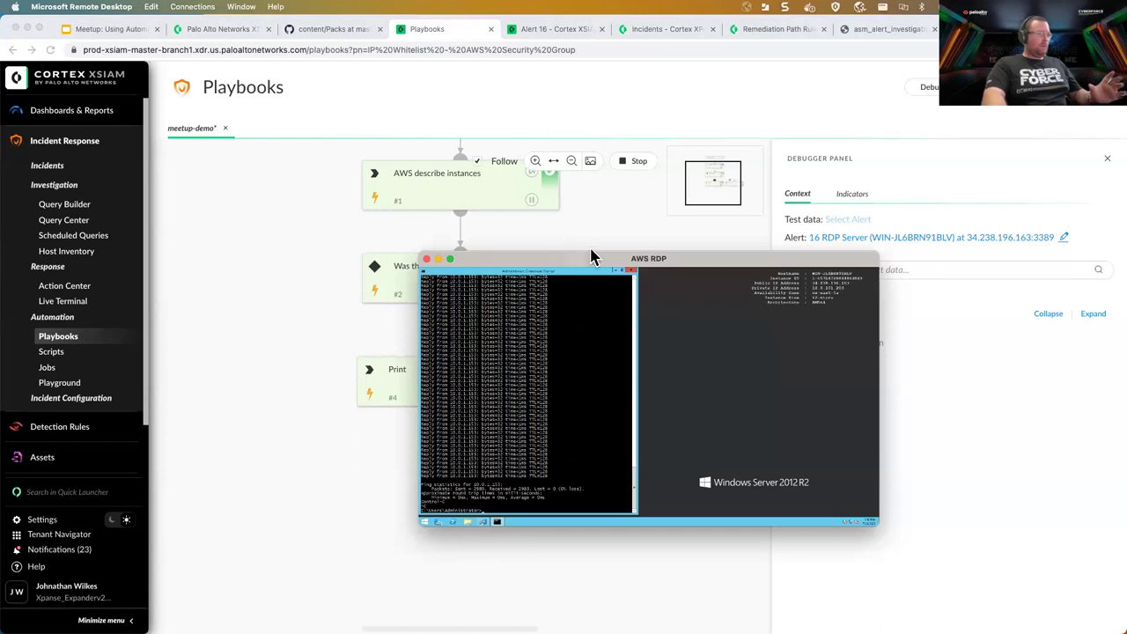
left_click_drag(591, 250, 674, 212)
key("Up")
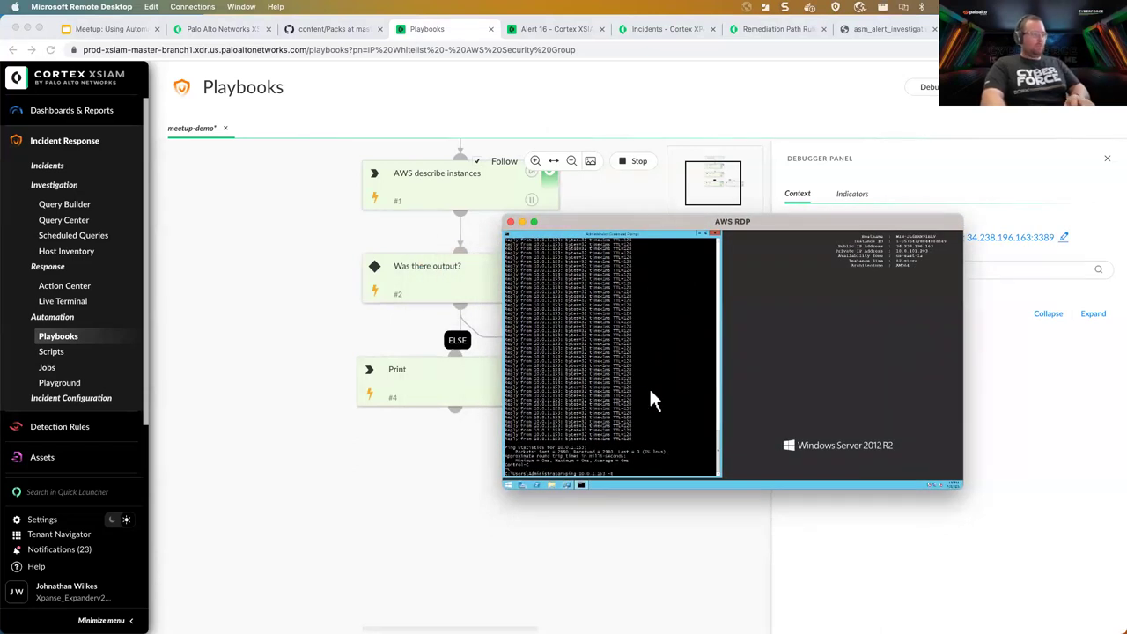
key("Return")
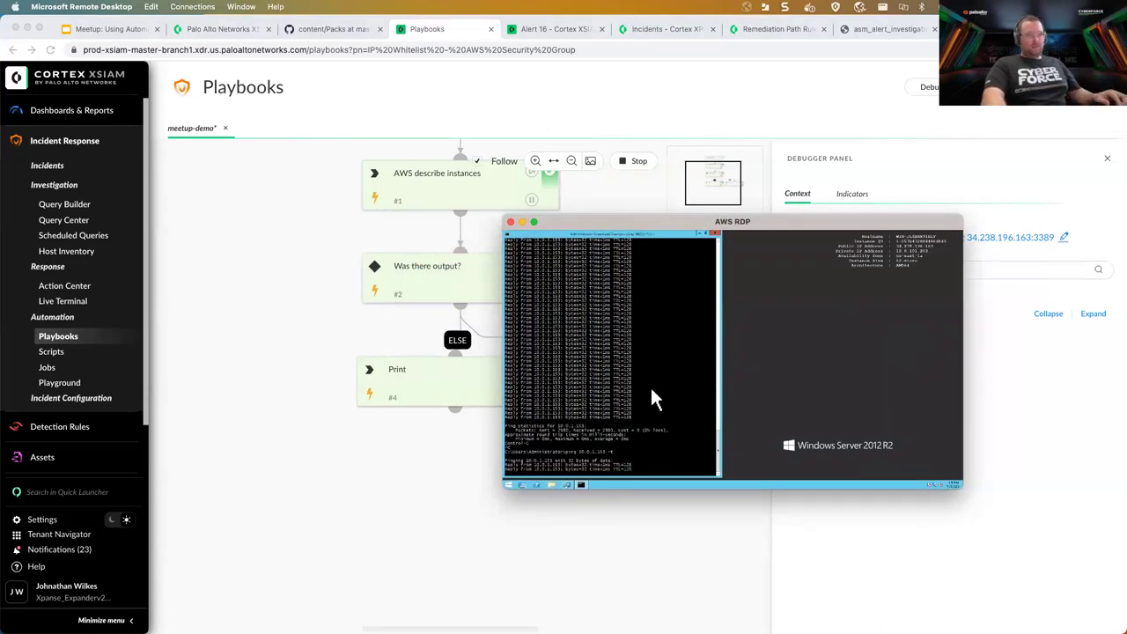
left_click_drag(649, 222, 628, 275)
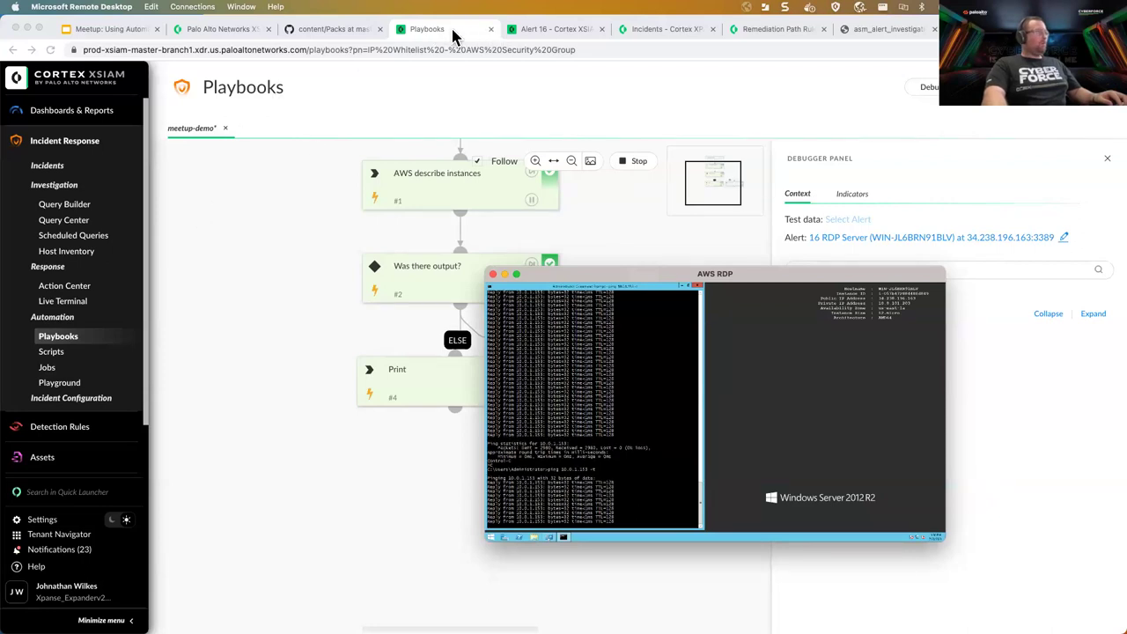
Step: Switch to the Cortex Xpanse incident and review the RDP Server alert's policy description and evidence
left_click(545, 31)
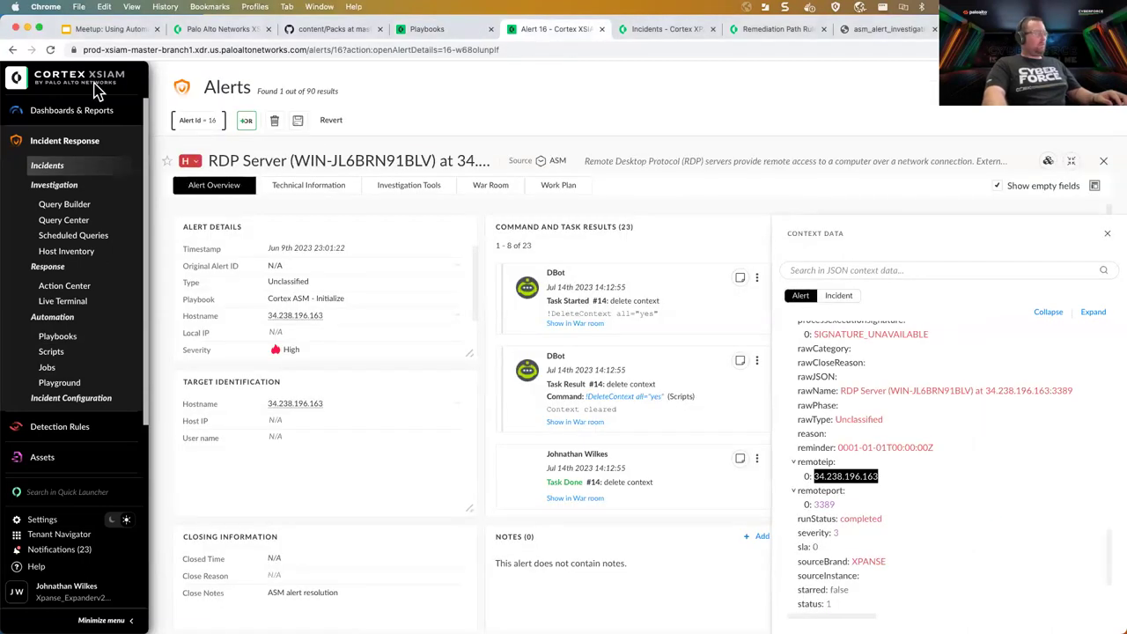
left_click(643, 32)
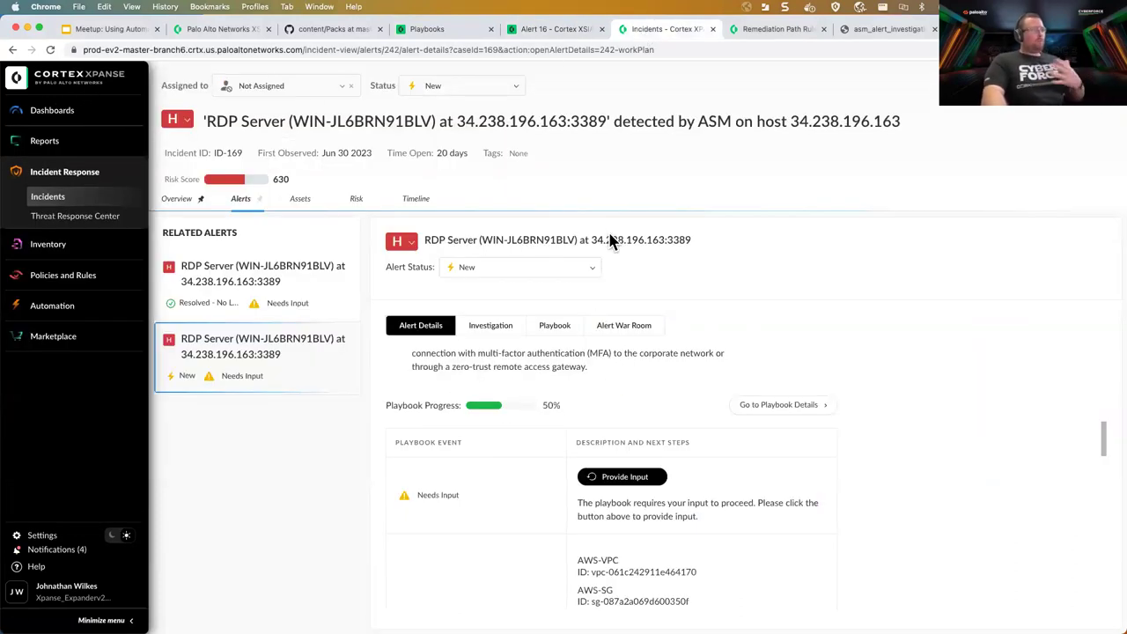
scroll(695, 418, "up", 10)
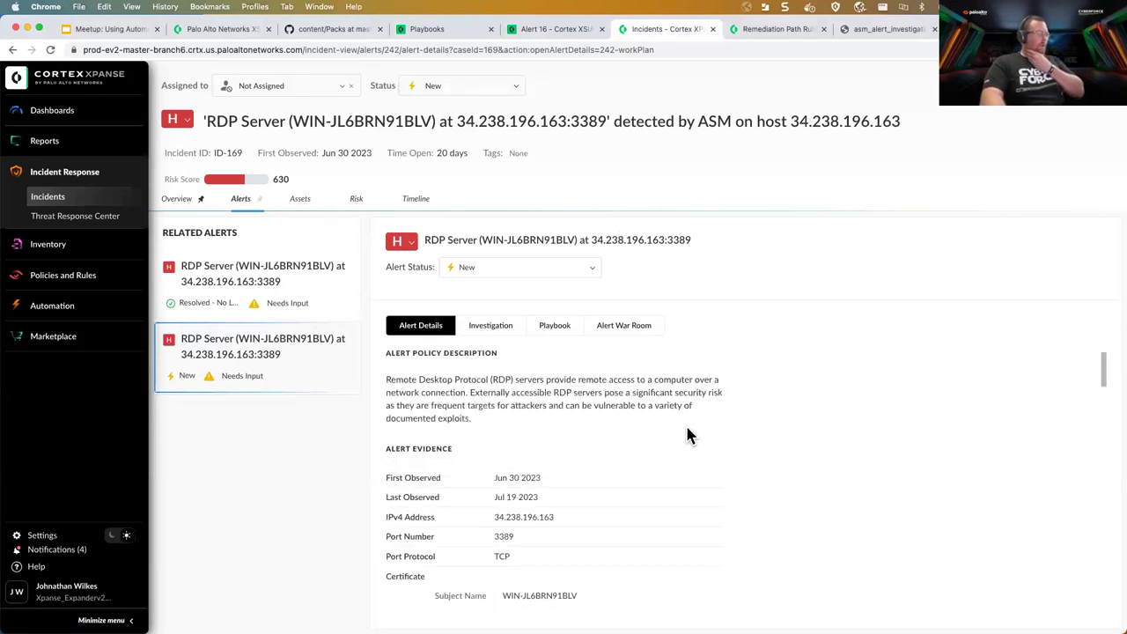
scroll(686, 427, "down", 2)
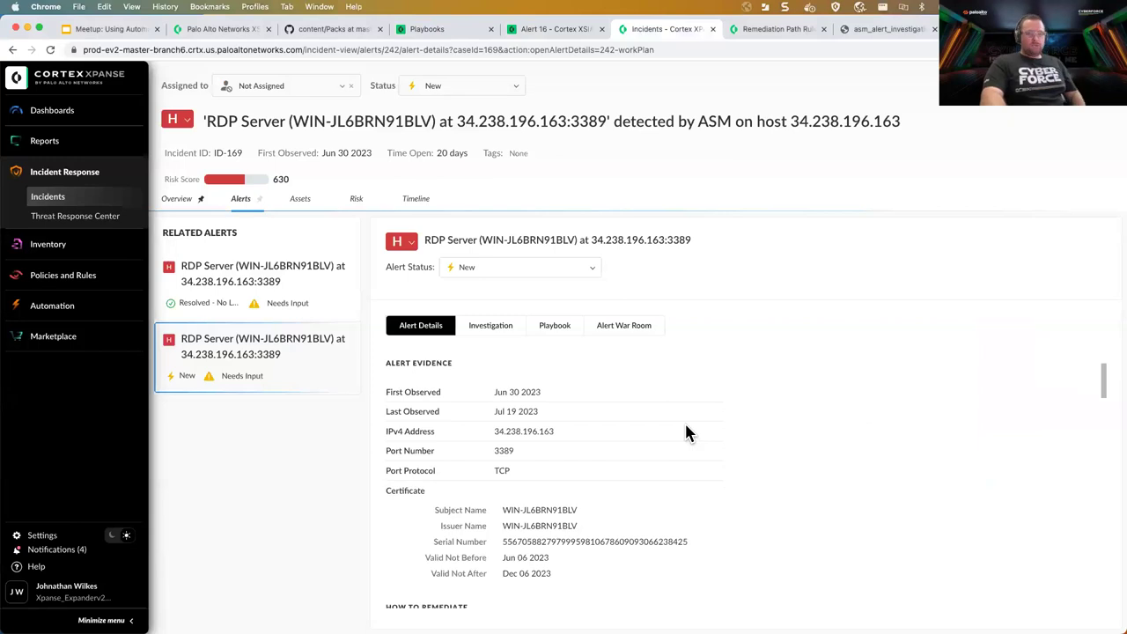
Step: Review the RDP Server alert's evidence and certificate details, then highlight the IP address in the incident title and the policy description text
scroll(685, 423, "down", 1)
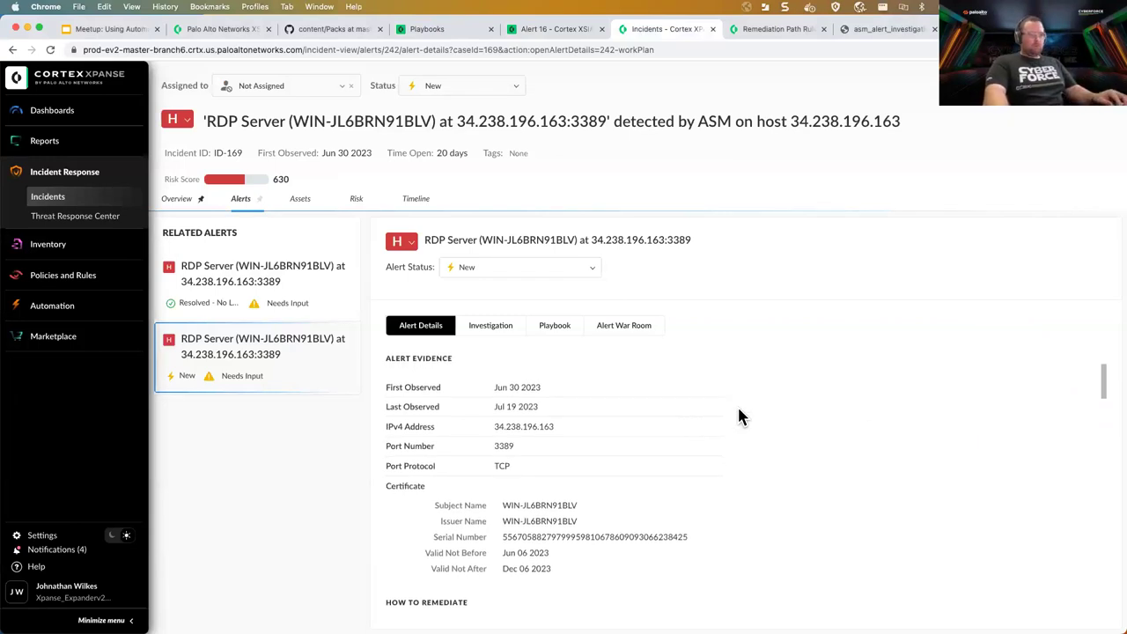
scroll(692, 397, "down", 1)
scroll(693, 404, "down", 3)
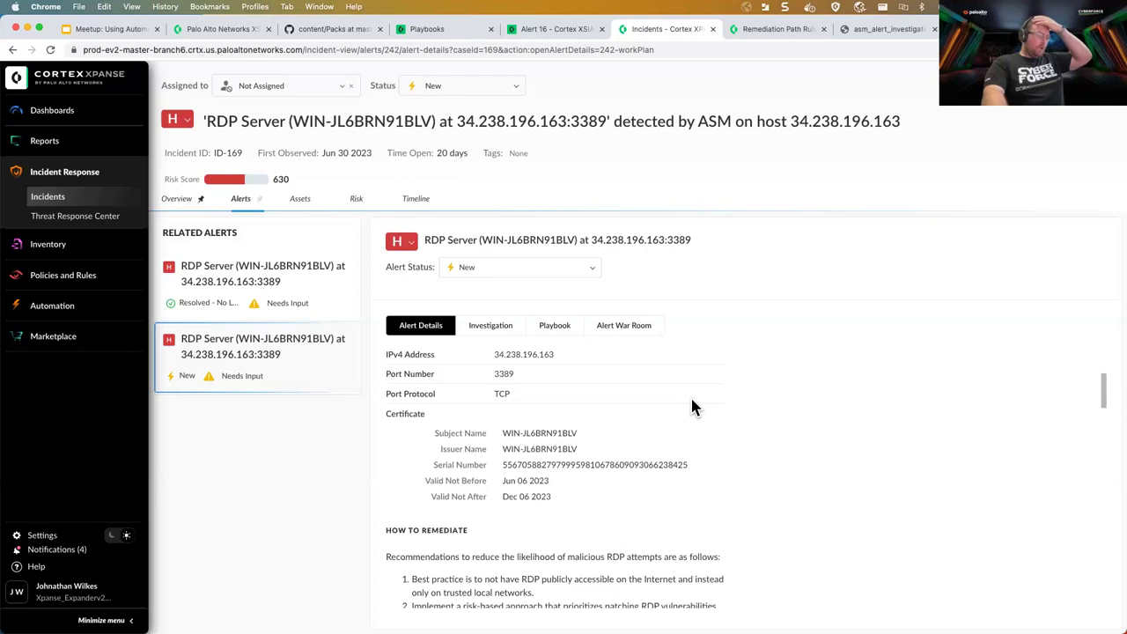
scroll(690, 410, "down", 4)
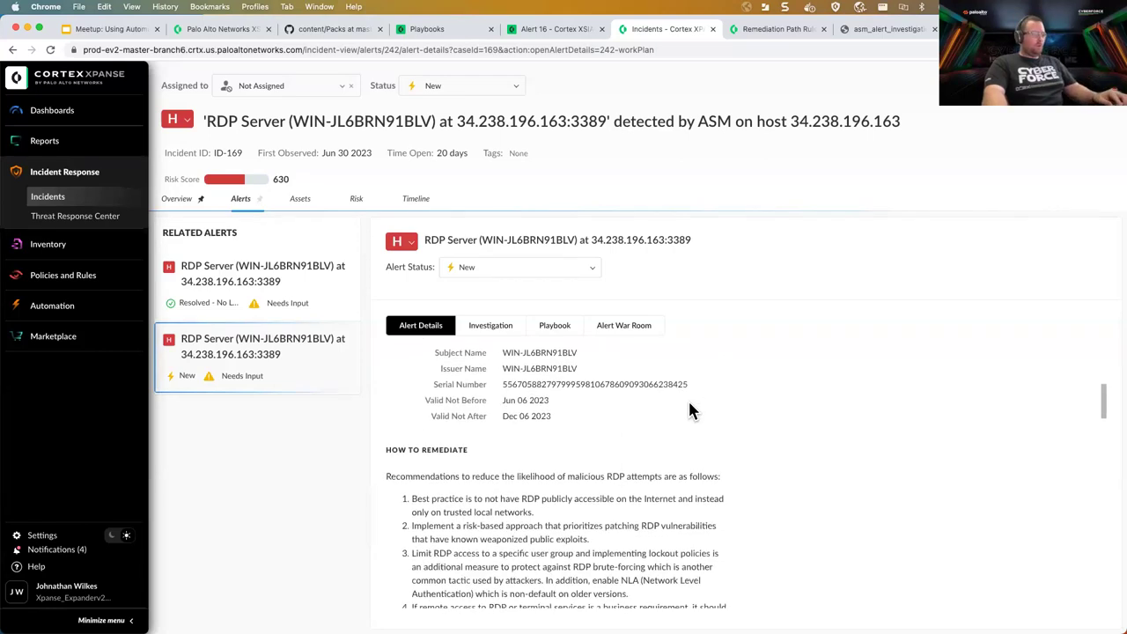
scroll(687, 405, "up", 7)
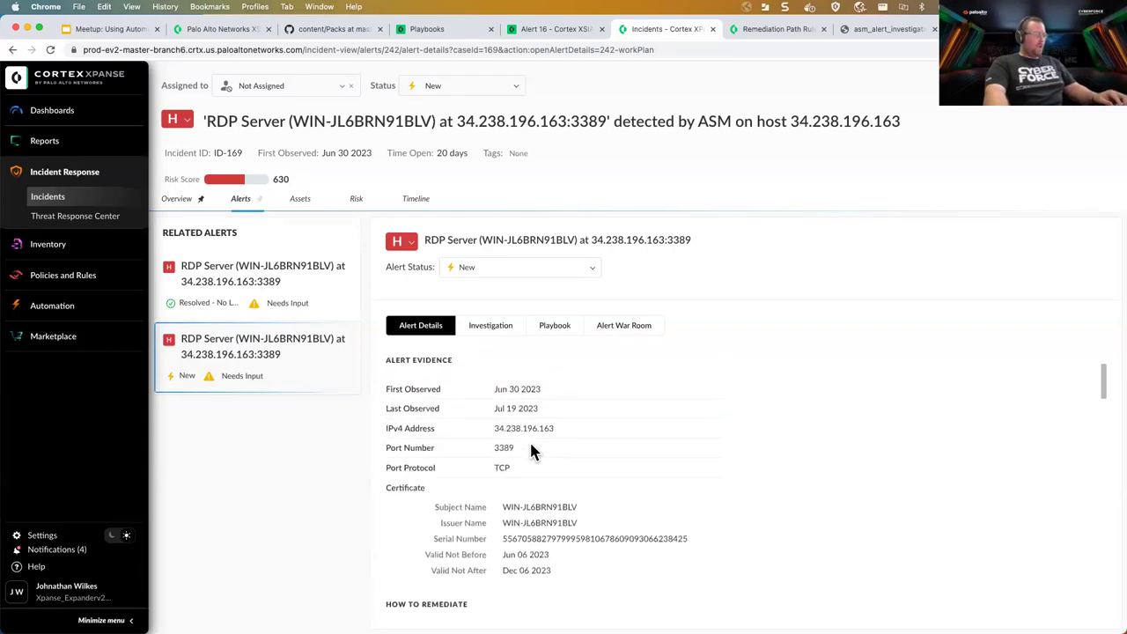
scroll(493, 435, "up", 4)
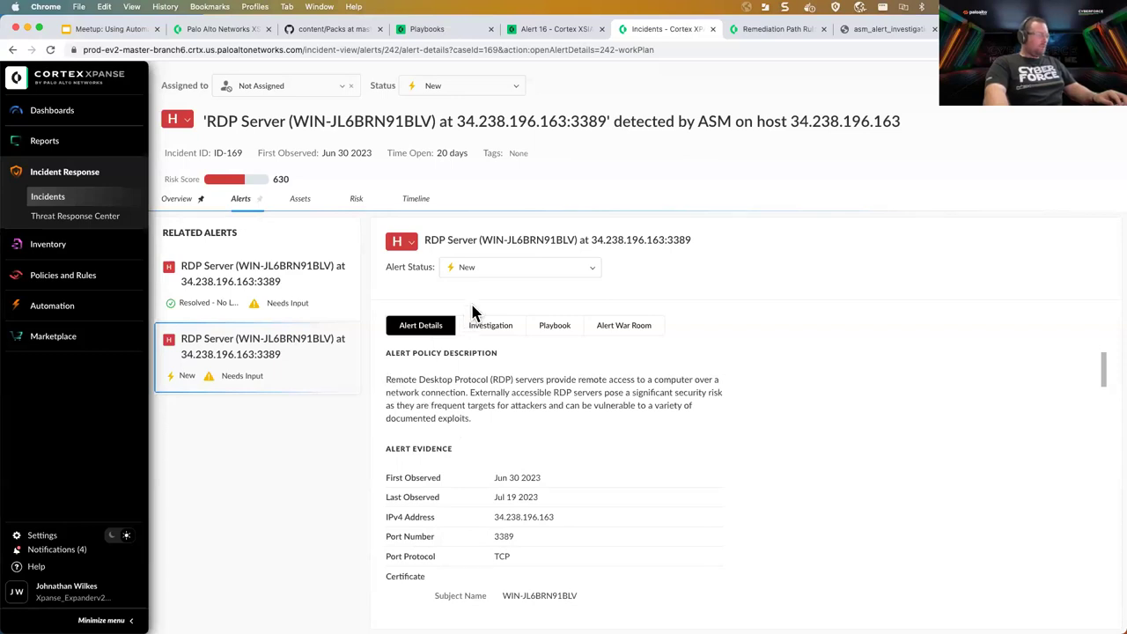
left_click_drag(456, 122, 559, 123)
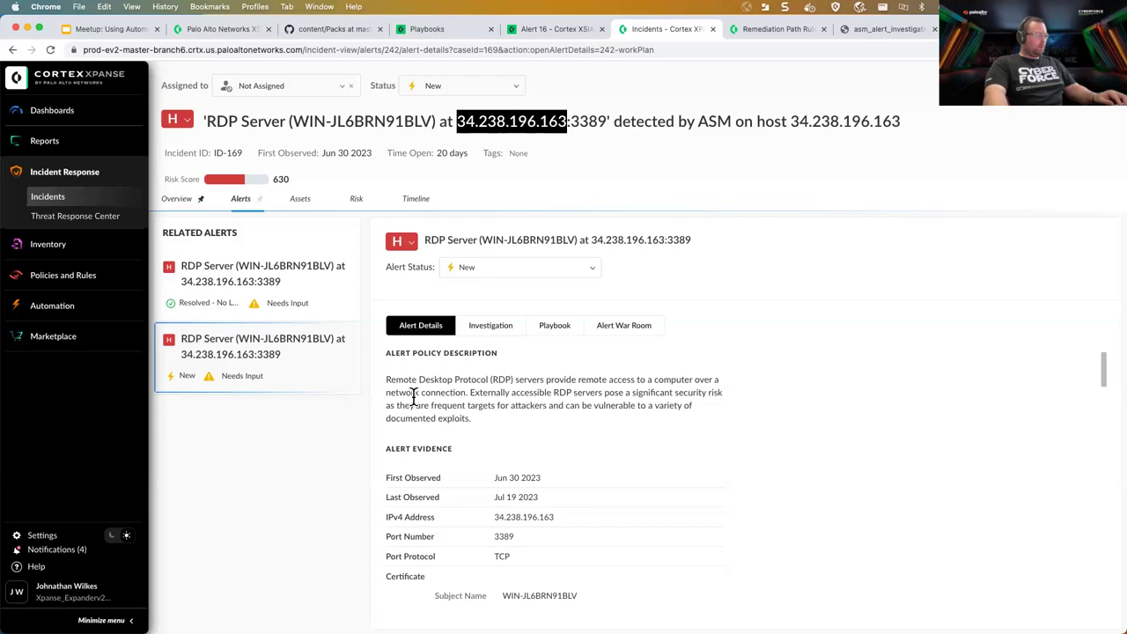
left_click_drag(387, 379, 470, 420)
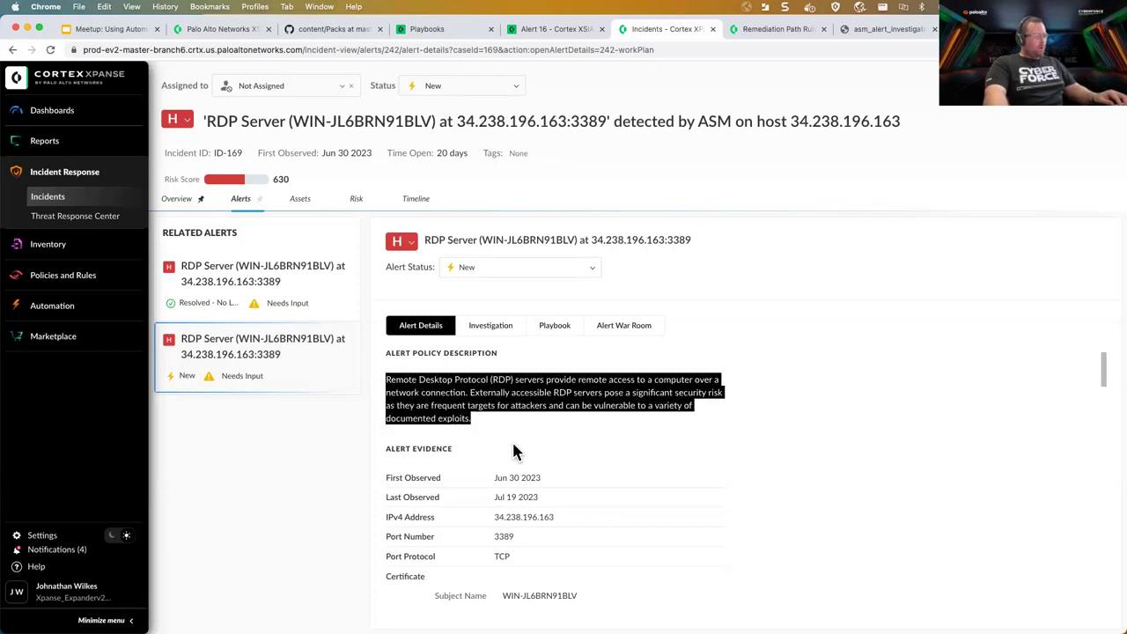
Step: Read through the alert's How to Remediate recommendations for reducing malicious RDP attempts
scroll(515, 452, "down", 3)
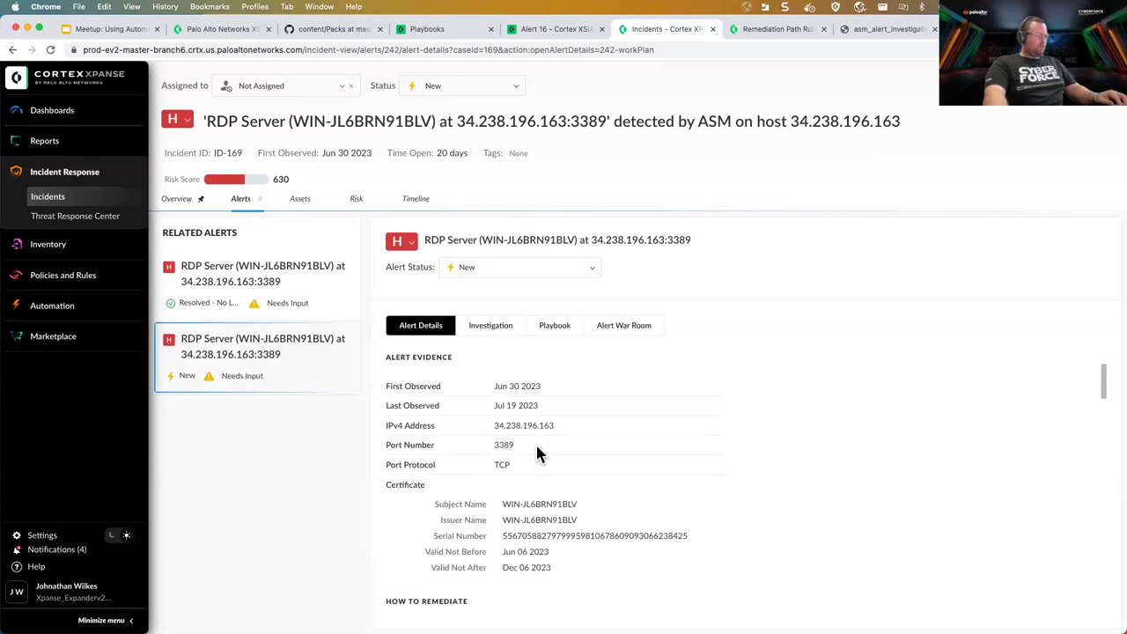
scroll(535, 442, "down", 3)
scroll(491, 468, "down", 5)
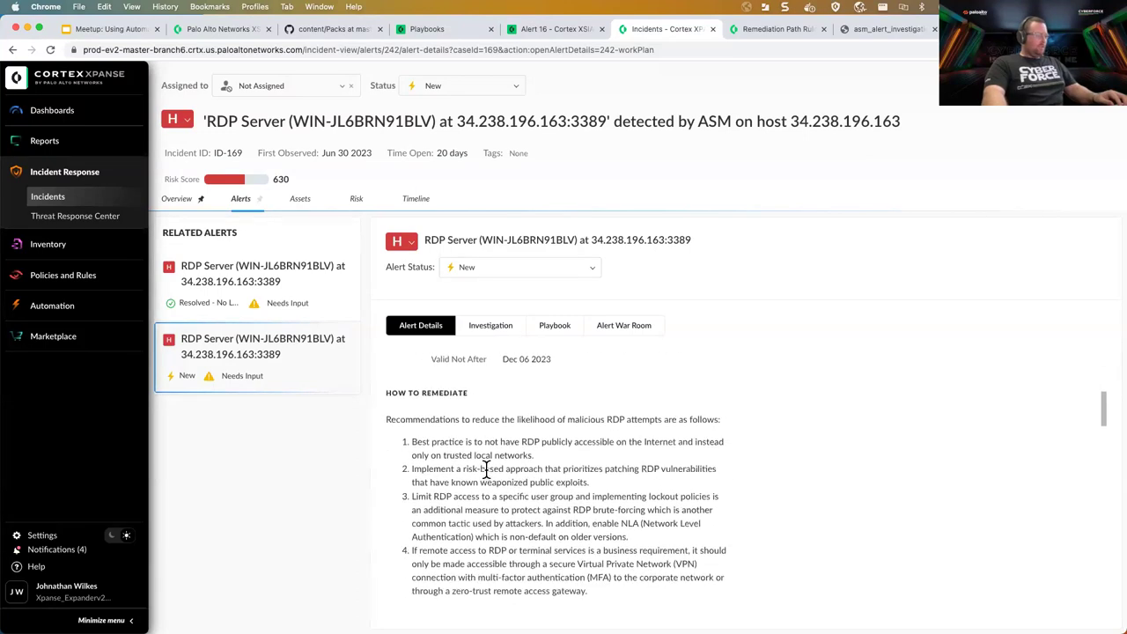
left_click_drag(382, 372, 626, 588)
left_click(617, 573)
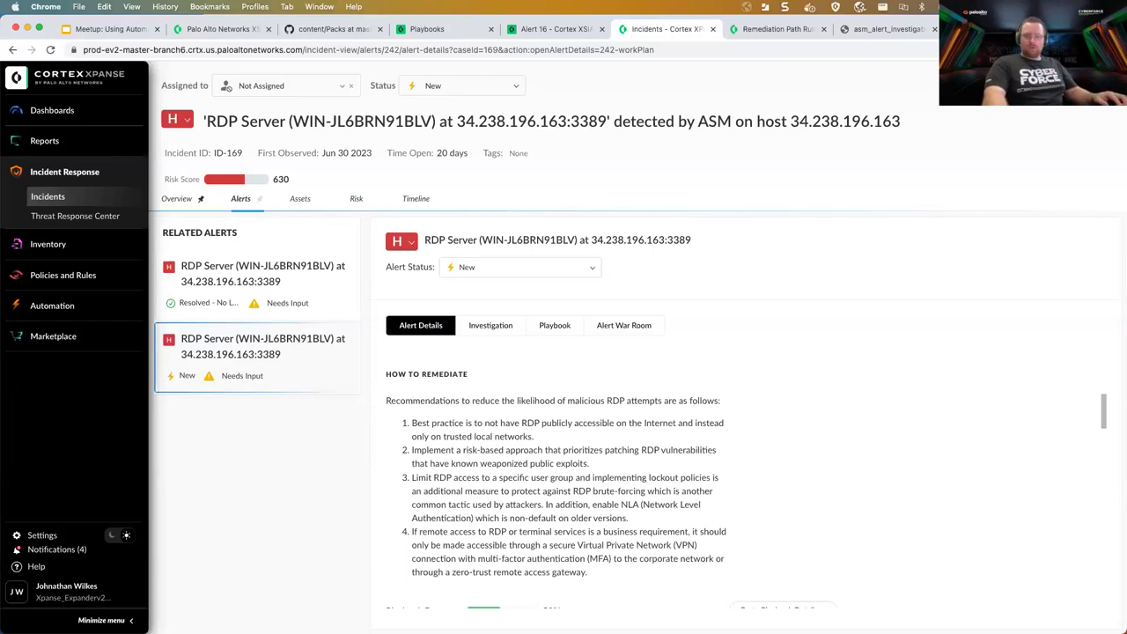
Step: Examine the alert's playbook progress events, including the discovered AWS system identifiers, tags and internal IPs
scroll(712, 466, "down", 5)
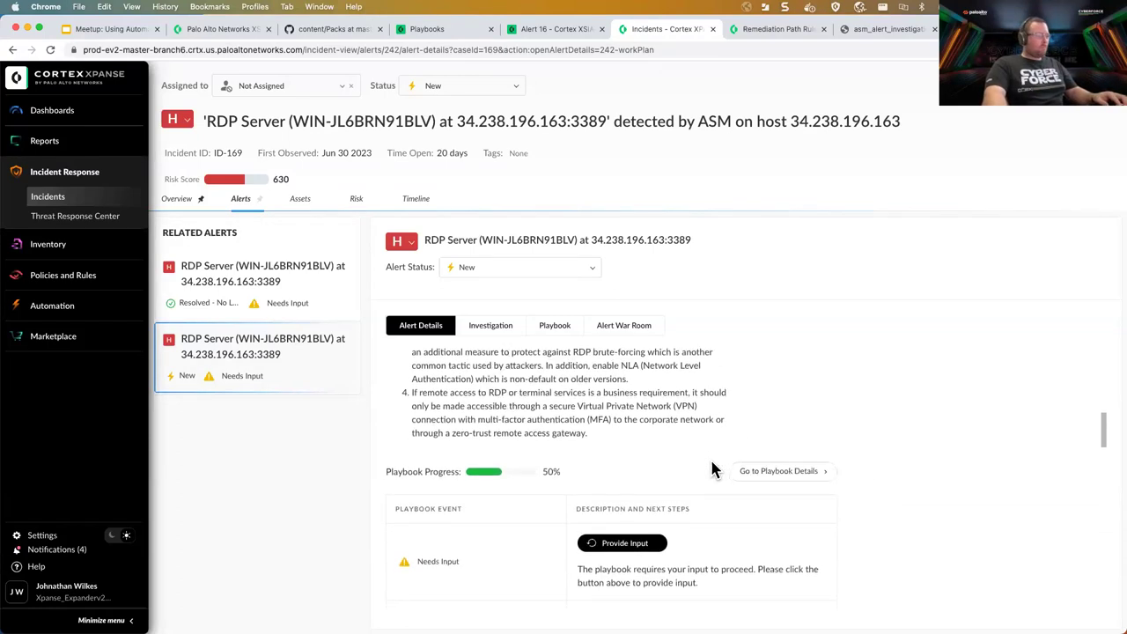
scroll(682, 476, "down", 4)
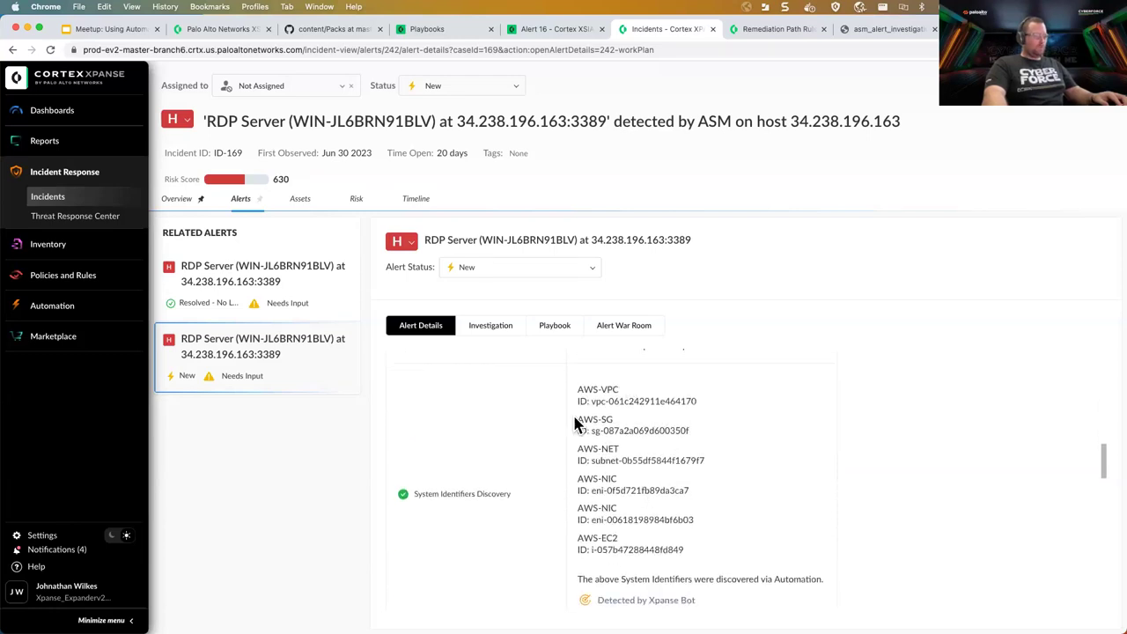
scroll(622, 499, "down", 4)
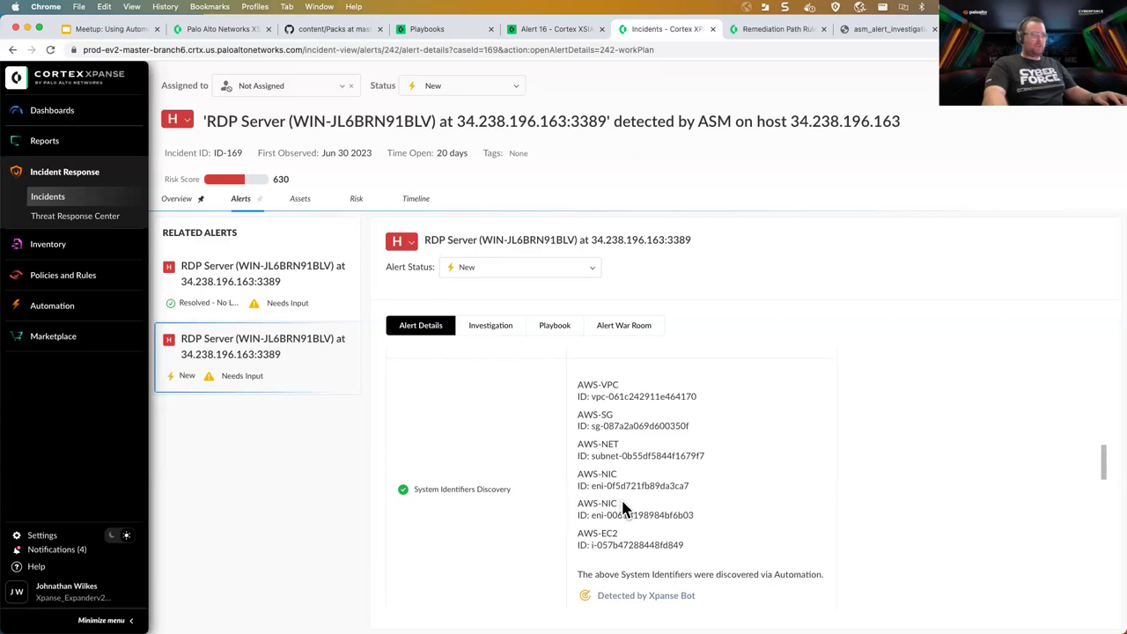
scroll(598, 475, "up", 1)
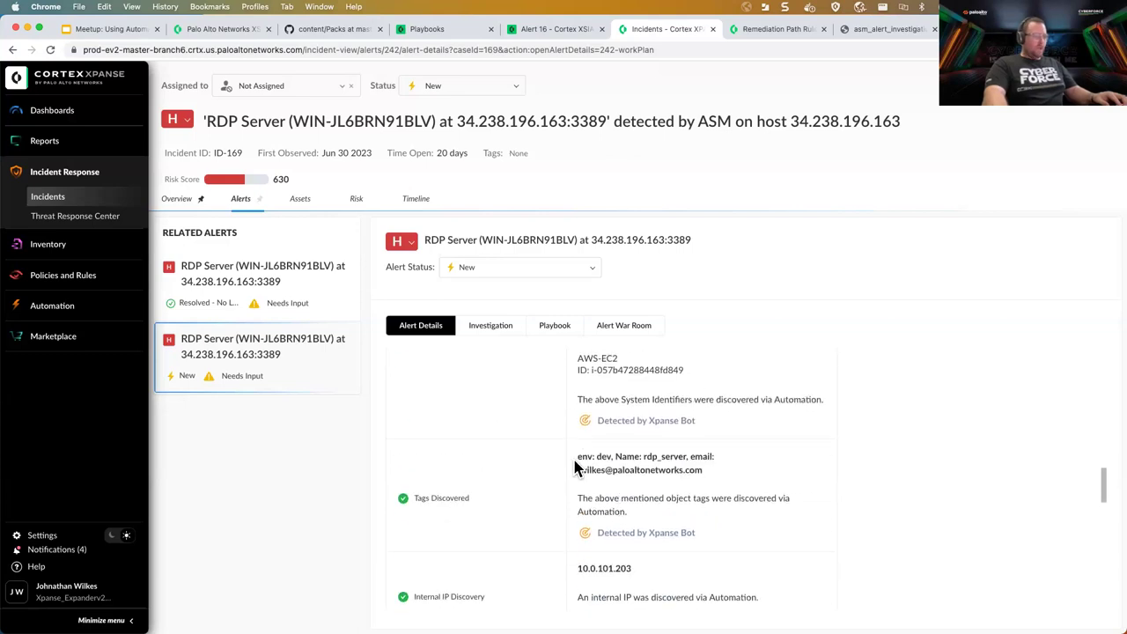
scroll(631, 470, "down", 2)
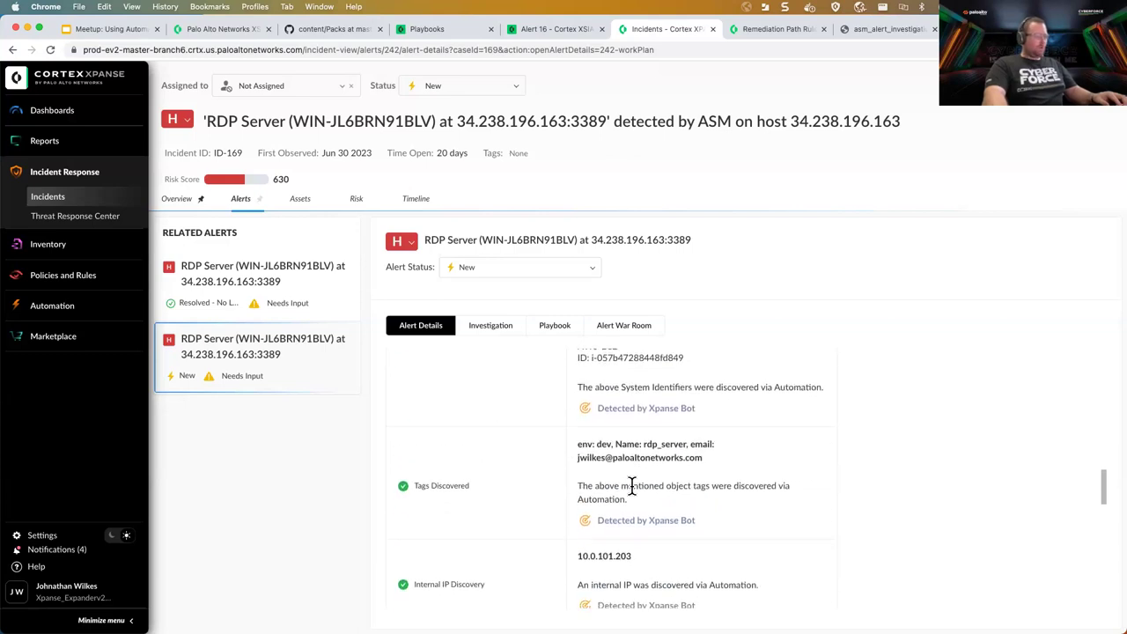
scroll(669, 511, "up", 2)
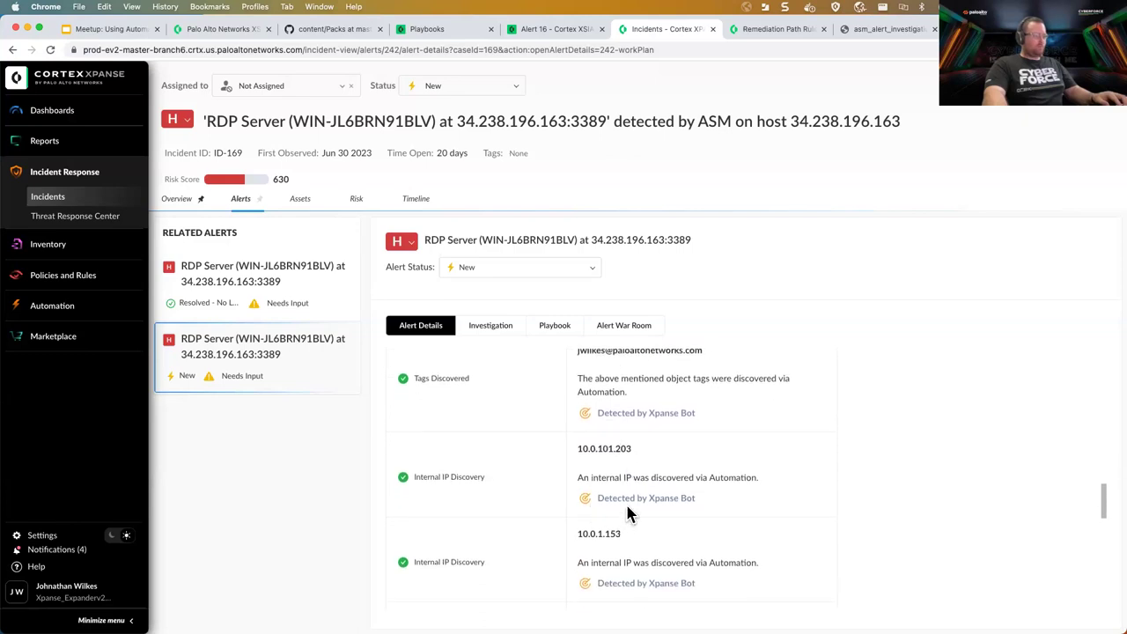
scroll(687, 520, "up", 5)
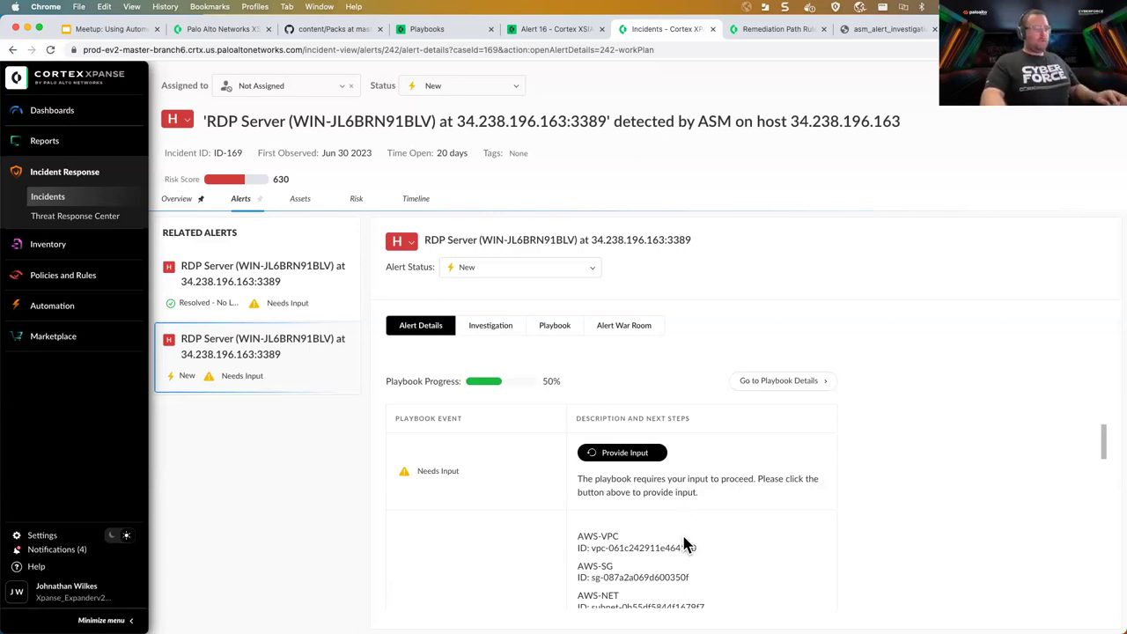
Step: Provide the playbook's requested input by submitting Automated remediation by restricting open ports
left_click(622, 452)
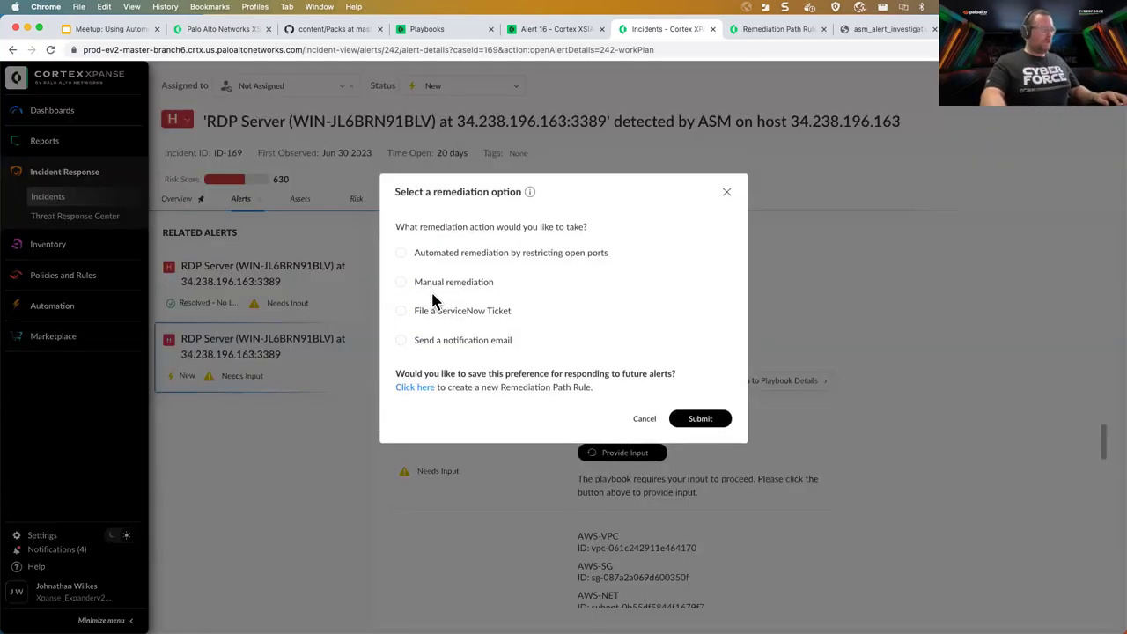
left_click(425, 258)
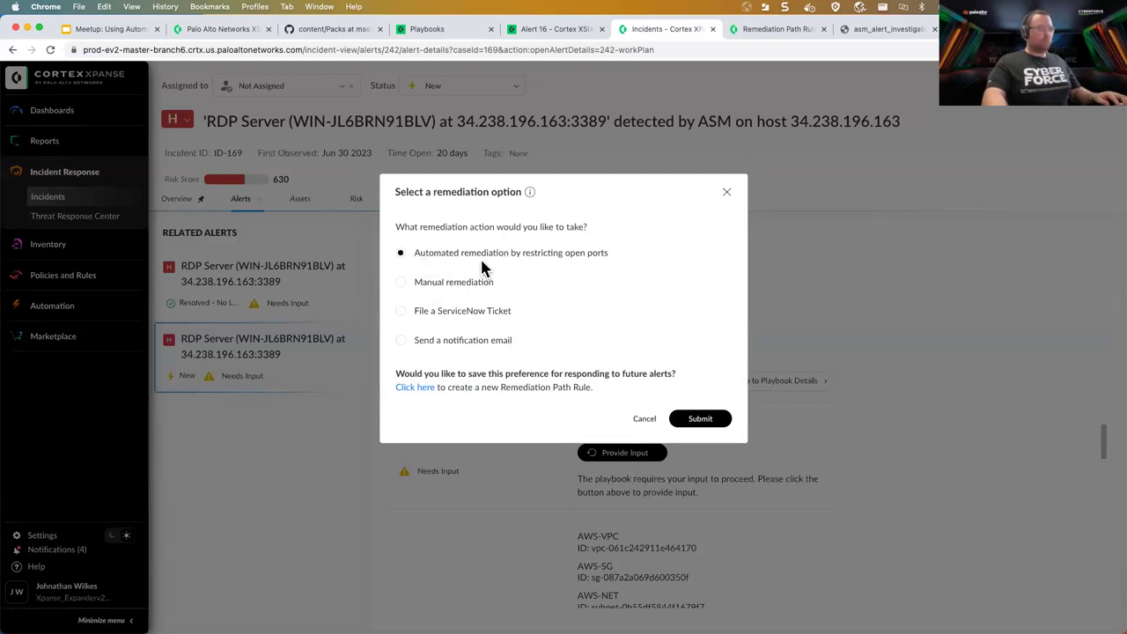
left_click(700, 419)
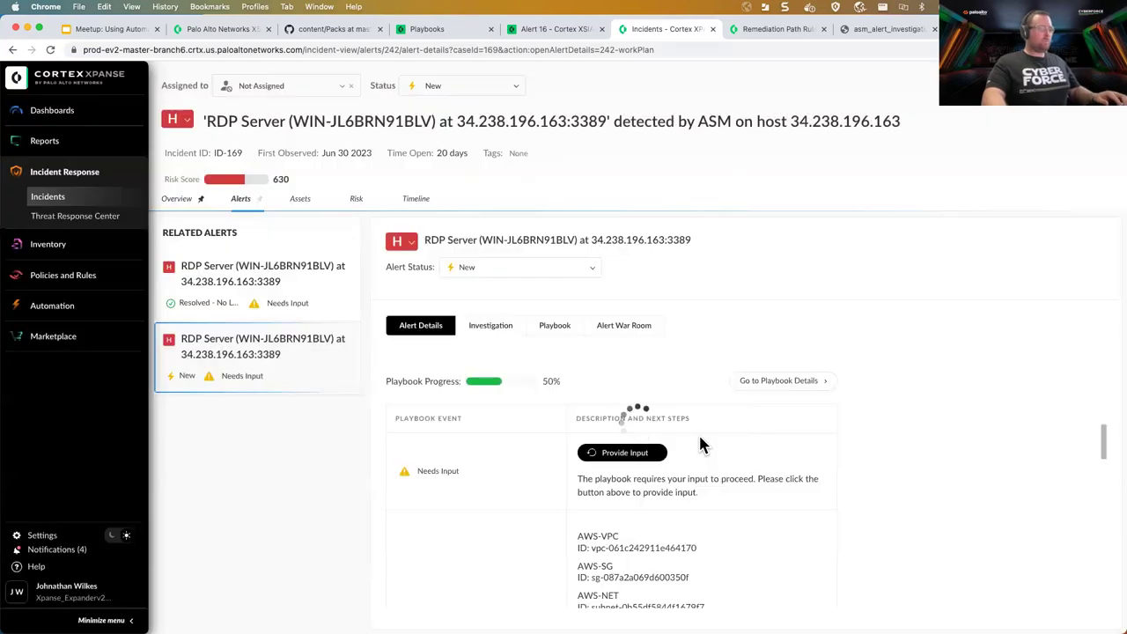
Step: Switch to the Google Slides presentation and advance from Cortex Products to the Editing Security Groups slide
left_click(114, 33)
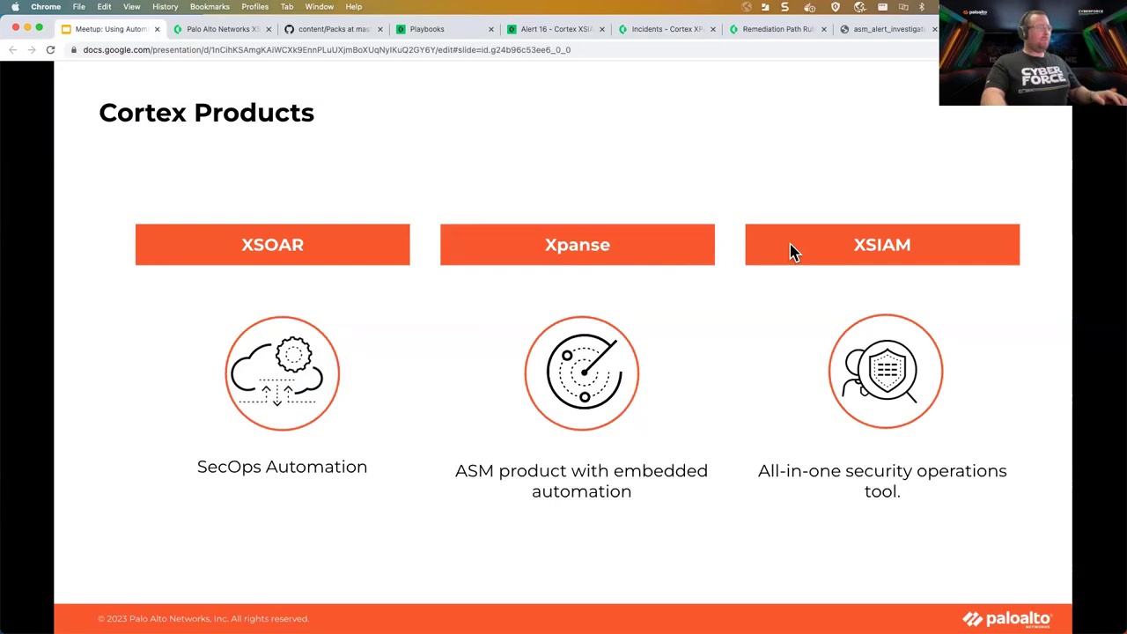
key("Right")
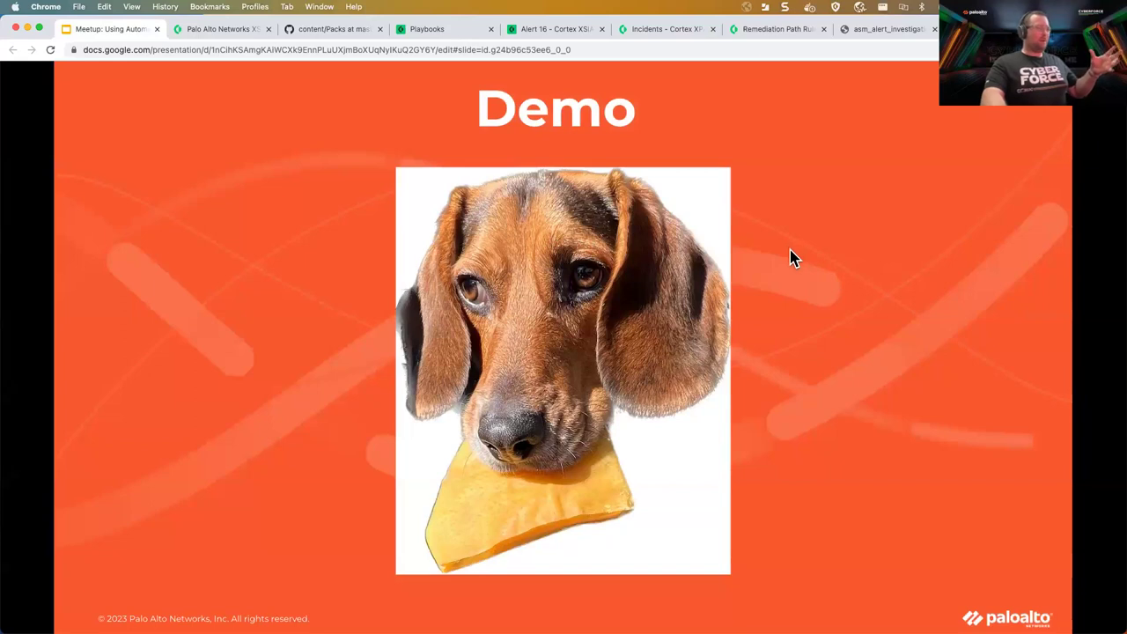
key("Right")
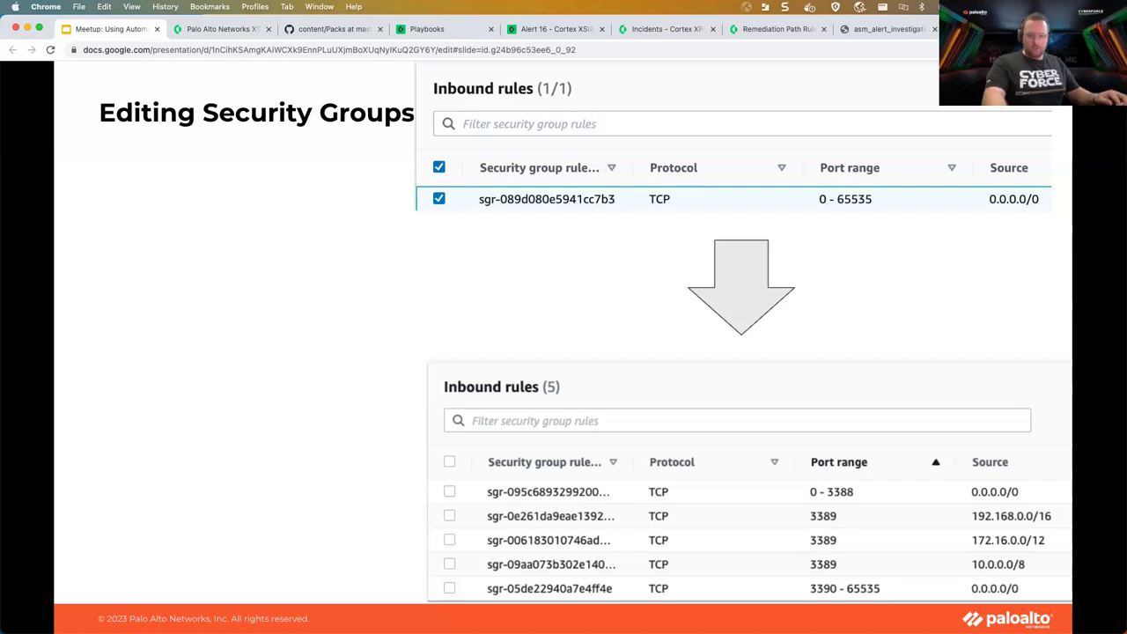
Step: Switch to the AWS RDP session and stop the running ping in its command prompt
key("super+Tab")
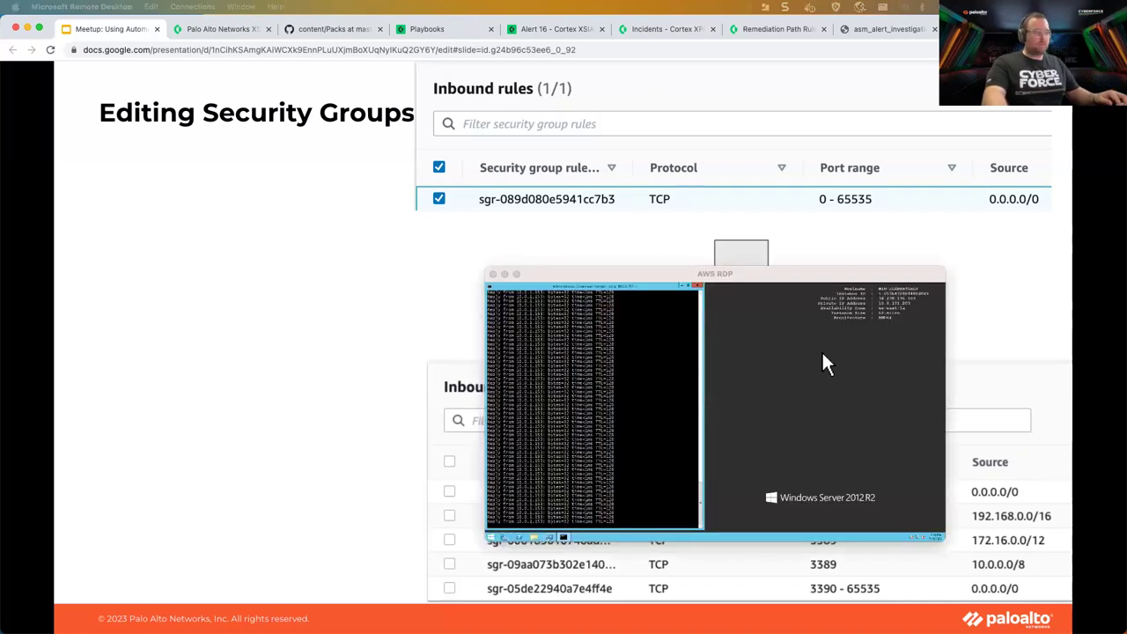
double_click(736, 276)
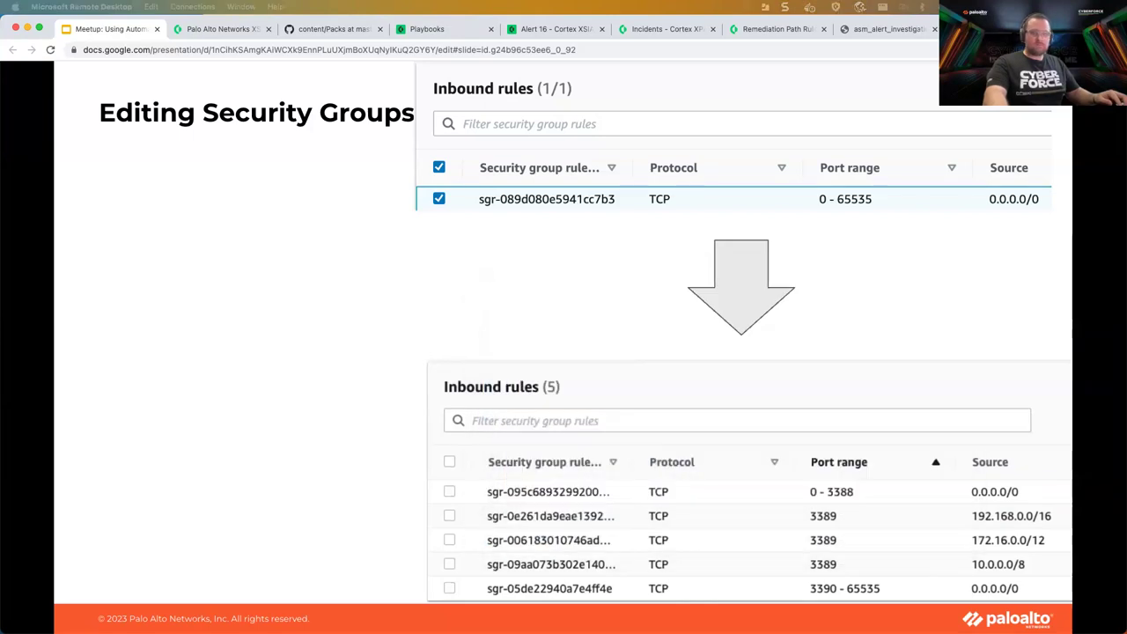
key("super+Tab")
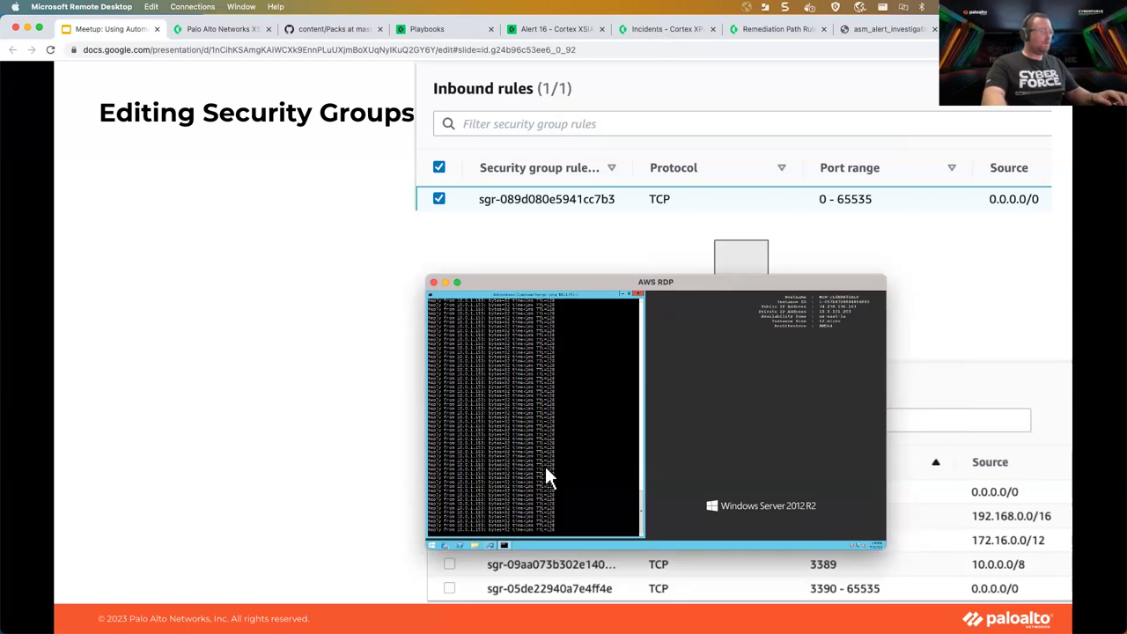
key("ctrl+c")
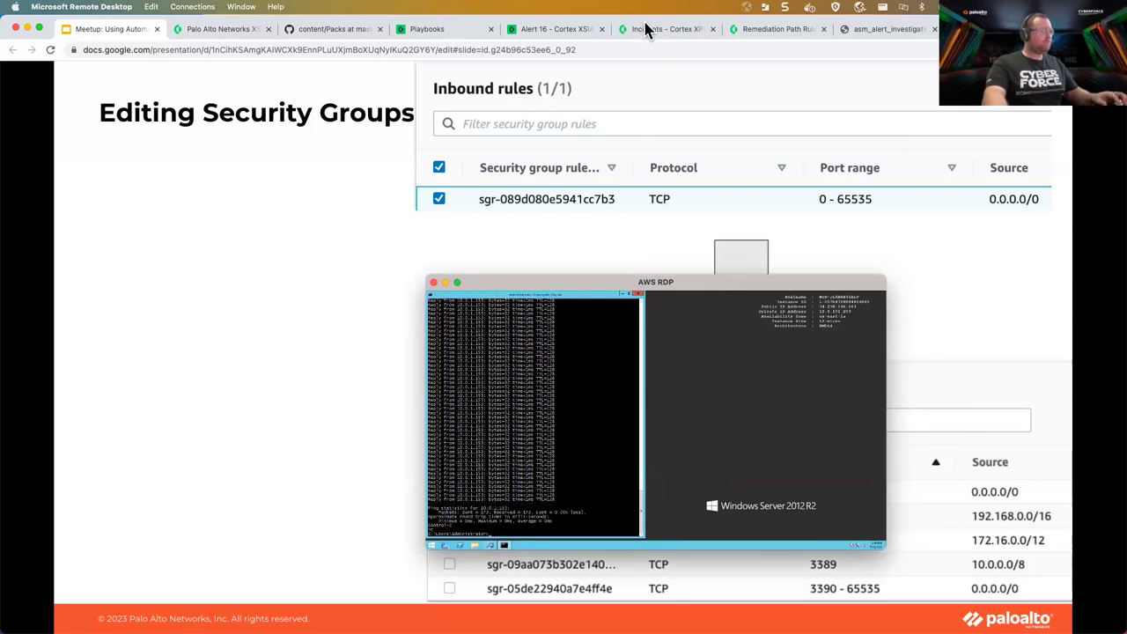
key("super+Tab")
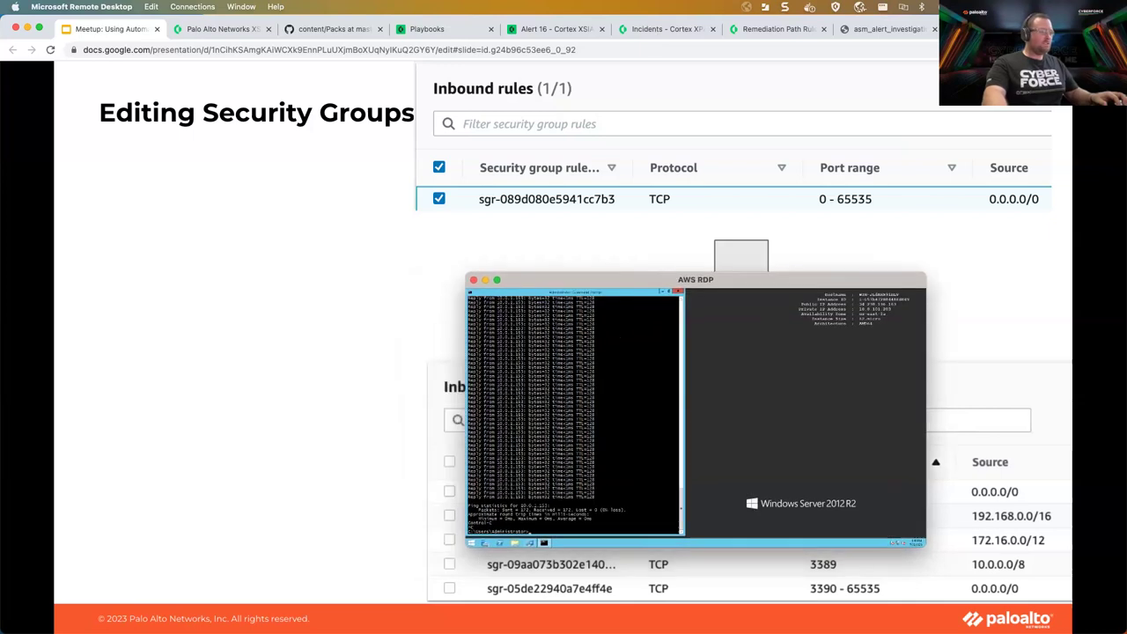
key("super+Tab")
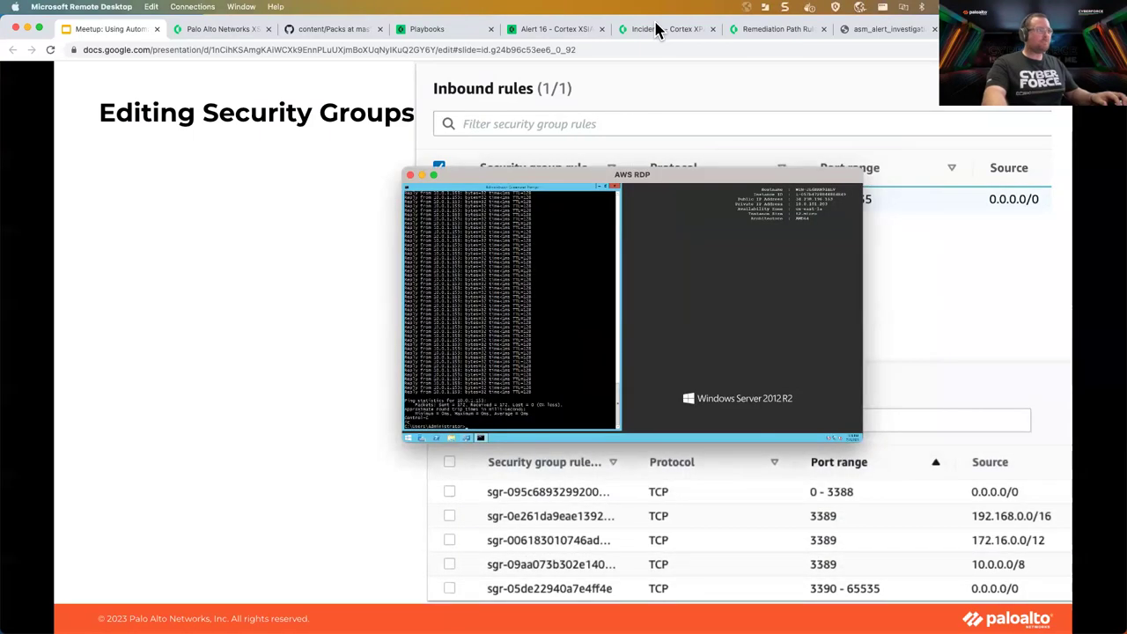
key("super+Tab")
Step: Switch to the Cortex Xpanse incident and open the playbook view of the RDP Server alert
key("super+6")
left_click(553, 328)
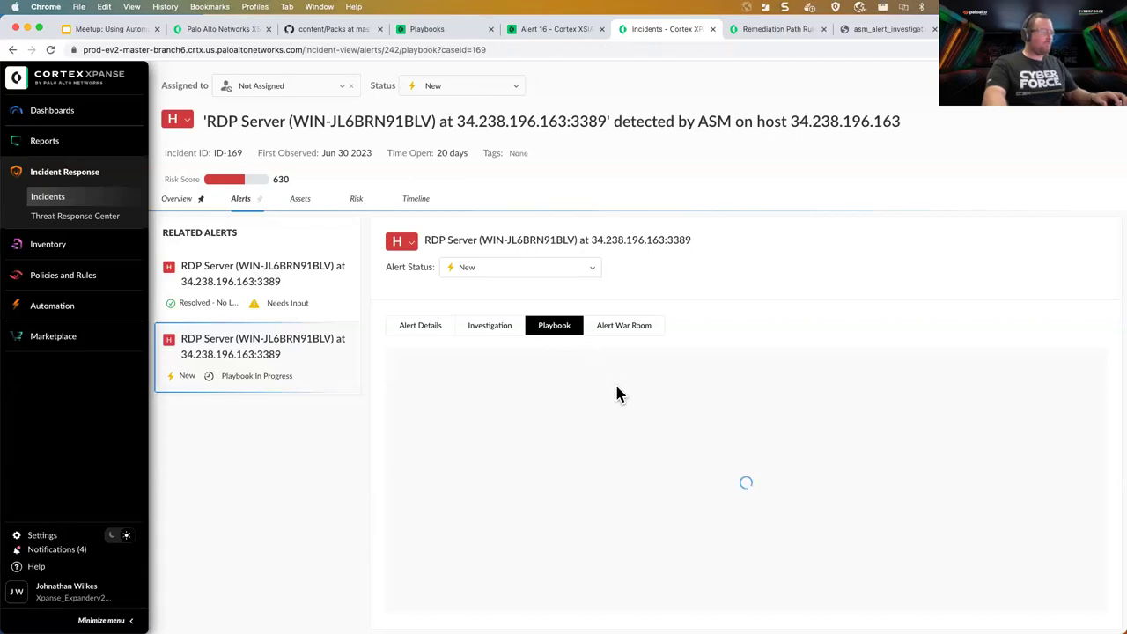
left_click(620, 326)
left_click(555, 331)
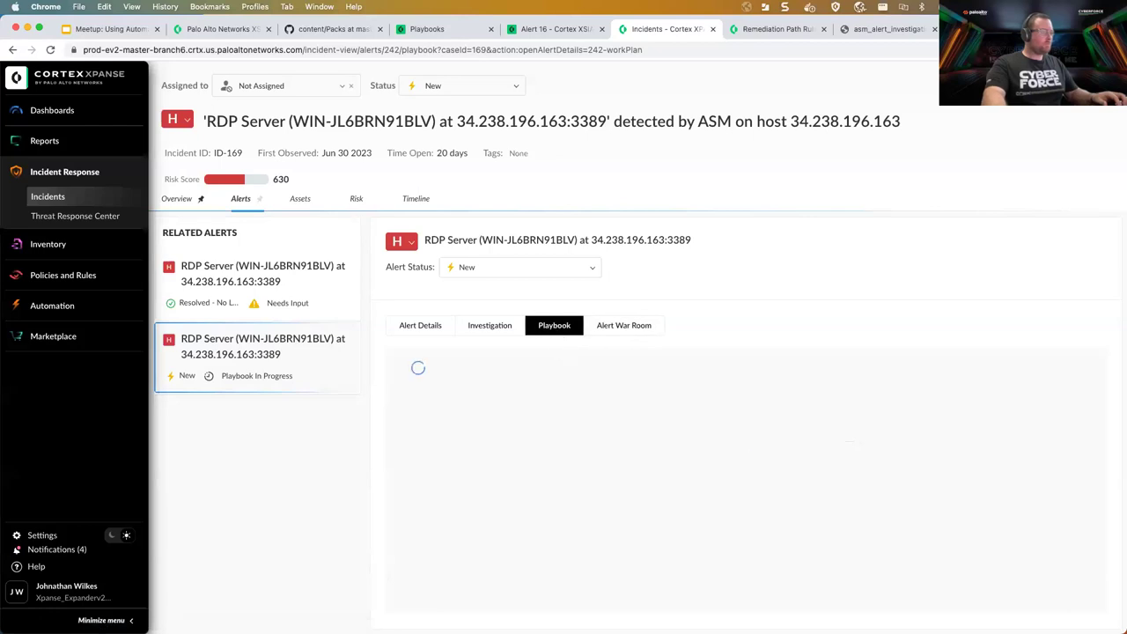
Step: Bring the AWS RDP session forward to check its connection, and return to the alert's playbook in Cortex Xpanse
mouse_move(329, 617)
left_click(251, 605)
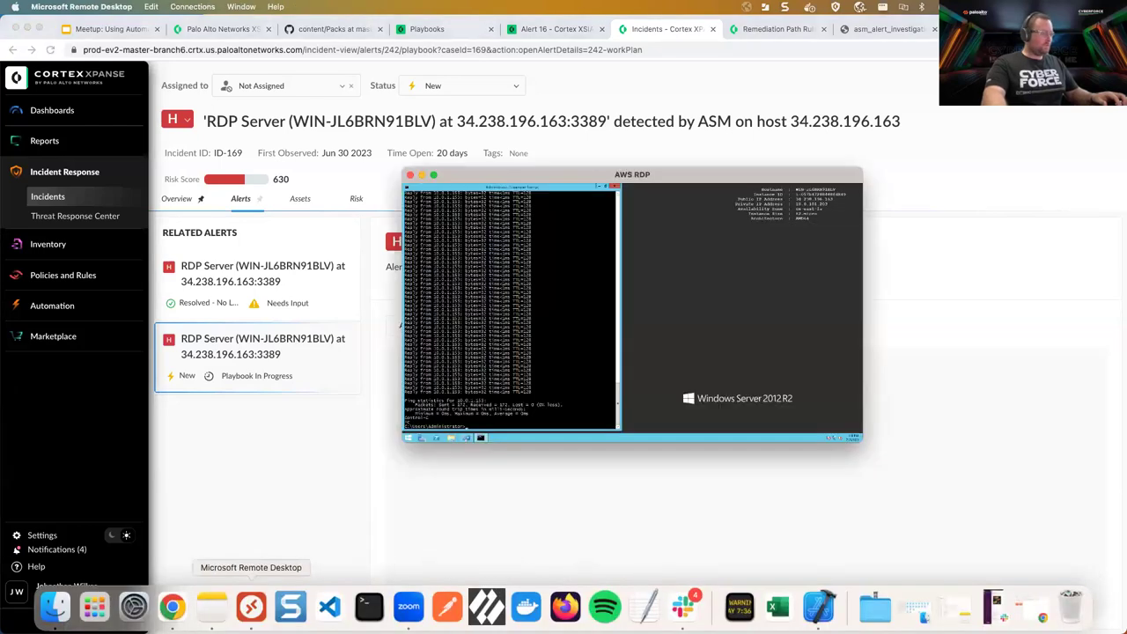
left_click(591, 471)
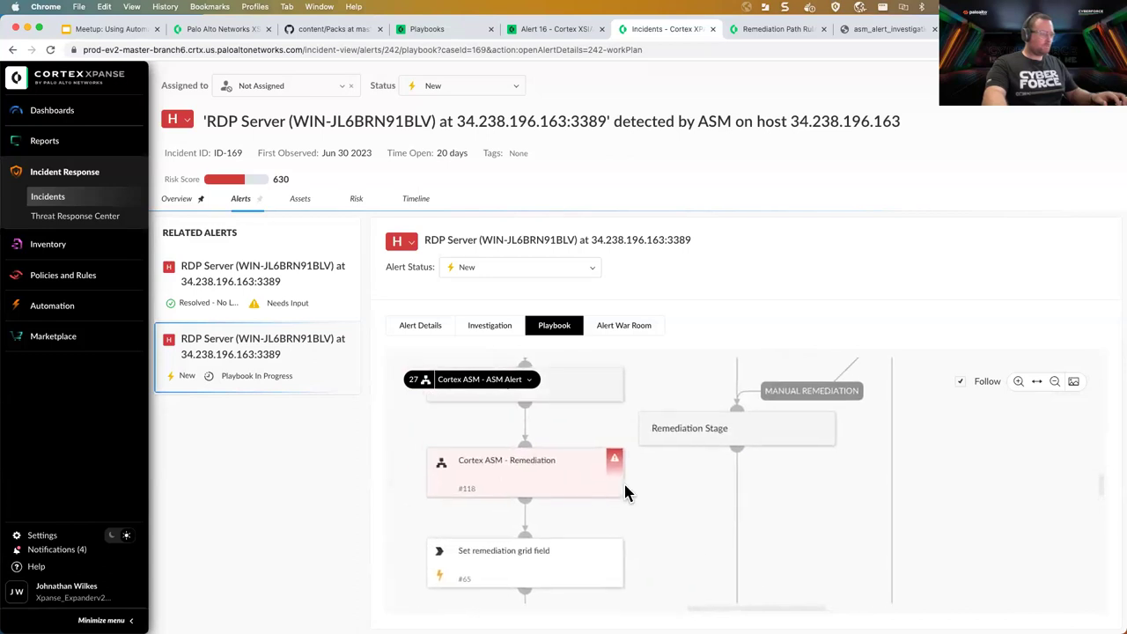
Step: Open the Cortex ASM - Remediation task in the playbook and read its errors
left_click(504, 485)
scroll(568, 498, "down", 3)
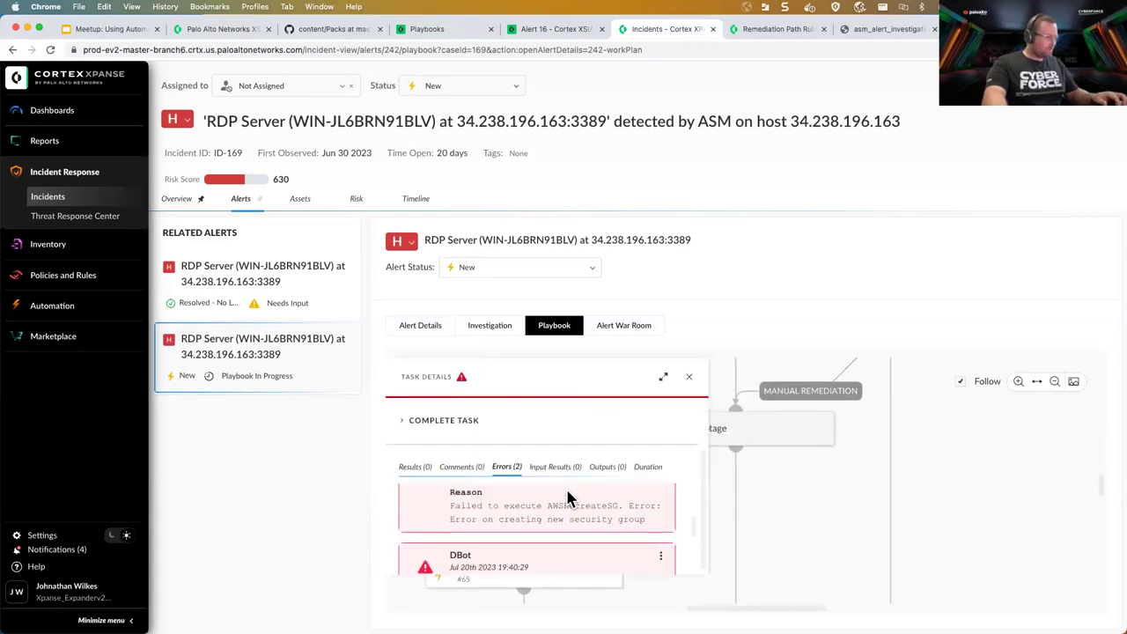
scroll(583, 509, "down", 3)
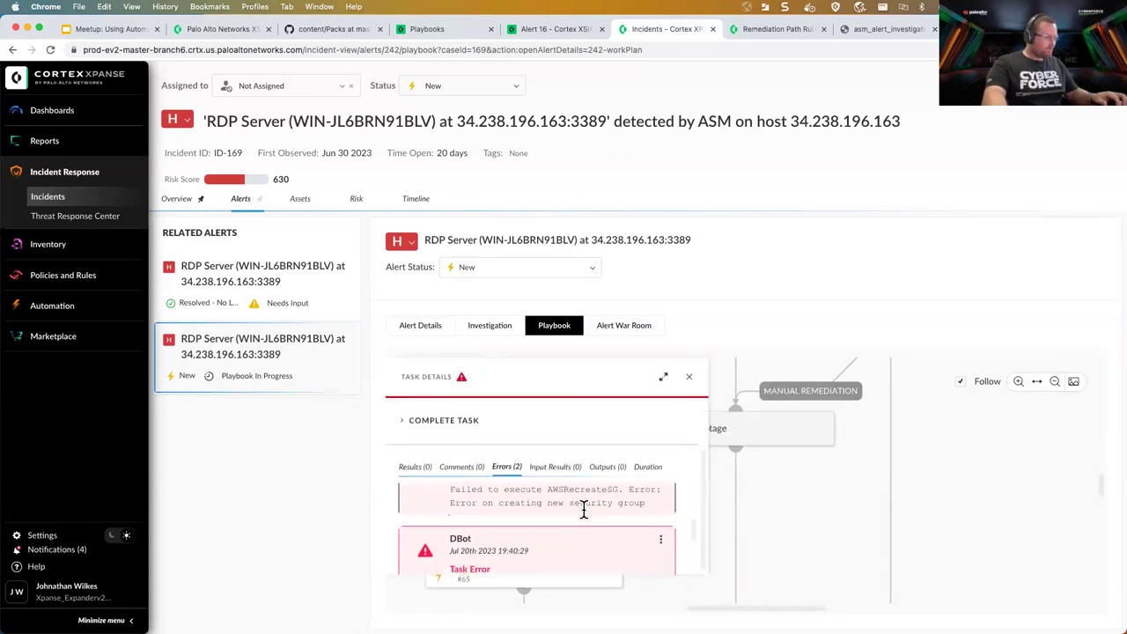
Step: Review the remediation errors and go to the failing Create Security Group automation task, #192
scroll(585, 515, "up", 4)
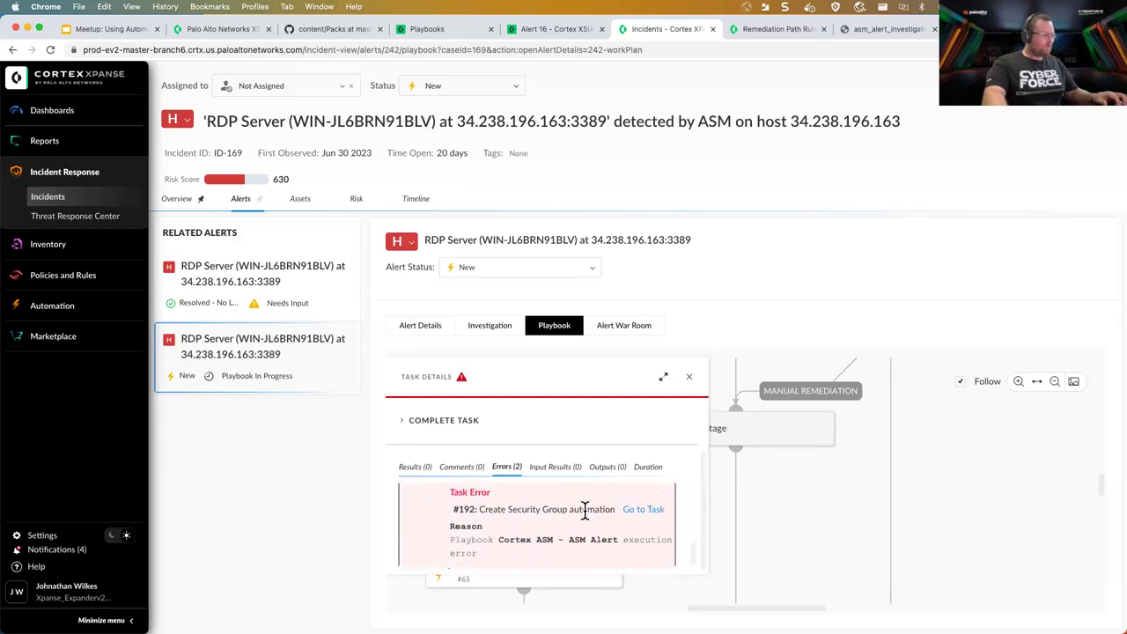
scroll(578, 509, "down", 2)
left_click(635, 552)
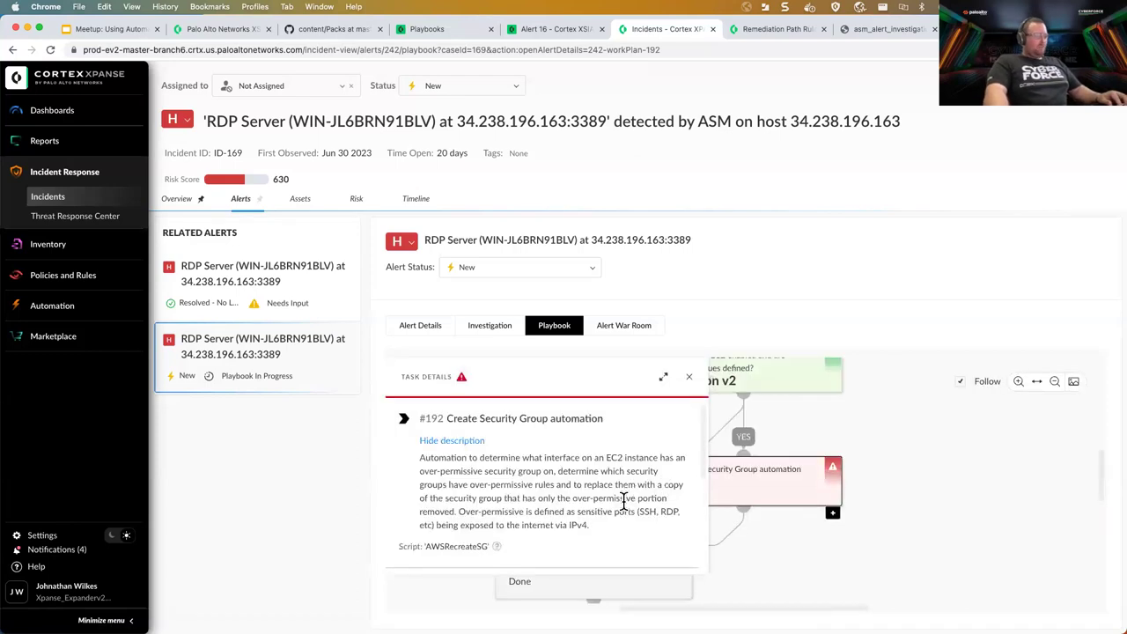
Step: Rerun the AWSRecreateSG script from the completion section of the Create Security Group automation task
scroll(624, 501, "down", 2)
left_click(443, 499)
scroll(537, 521, "down", 5)
scroll(549, 519, "down", 5)
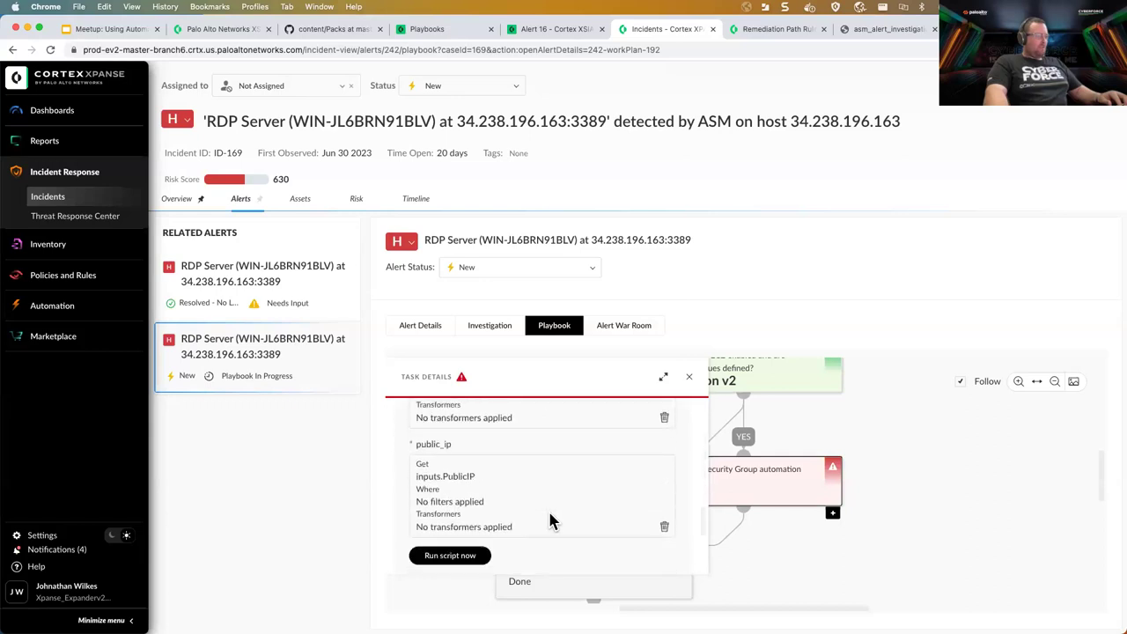
left_click(449, 444)
left_click_drag(852, 440, 981, 442)
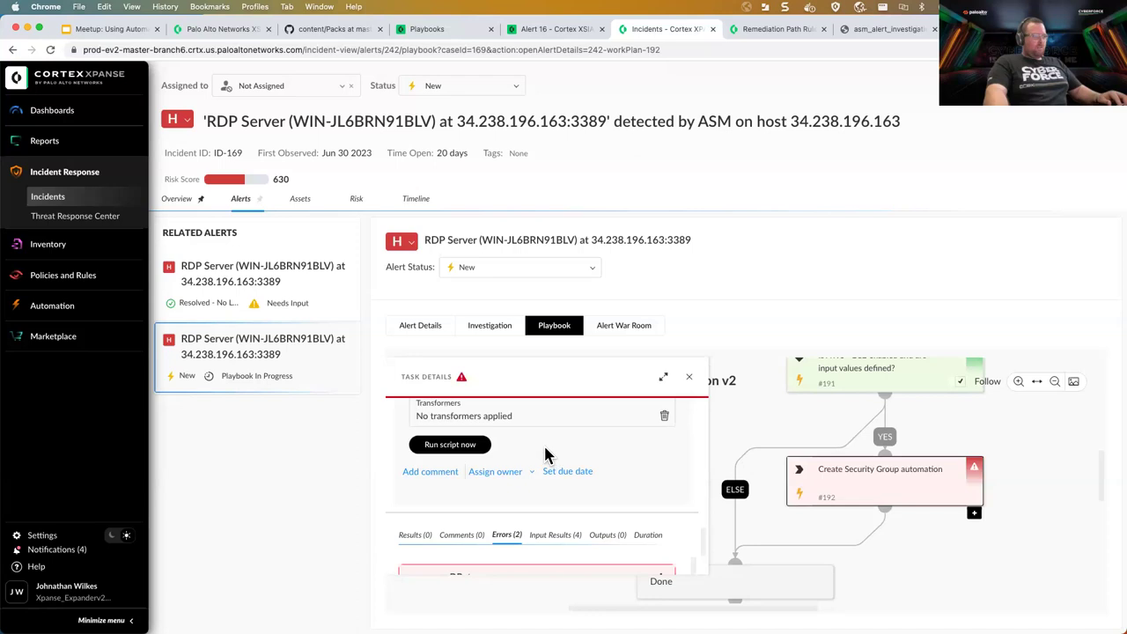
Step: Read through the error entries of the Create Security Group automation task for the rerun script
scroll(539, 523, "down", 2)
scroll(601, 500, "down", 4)
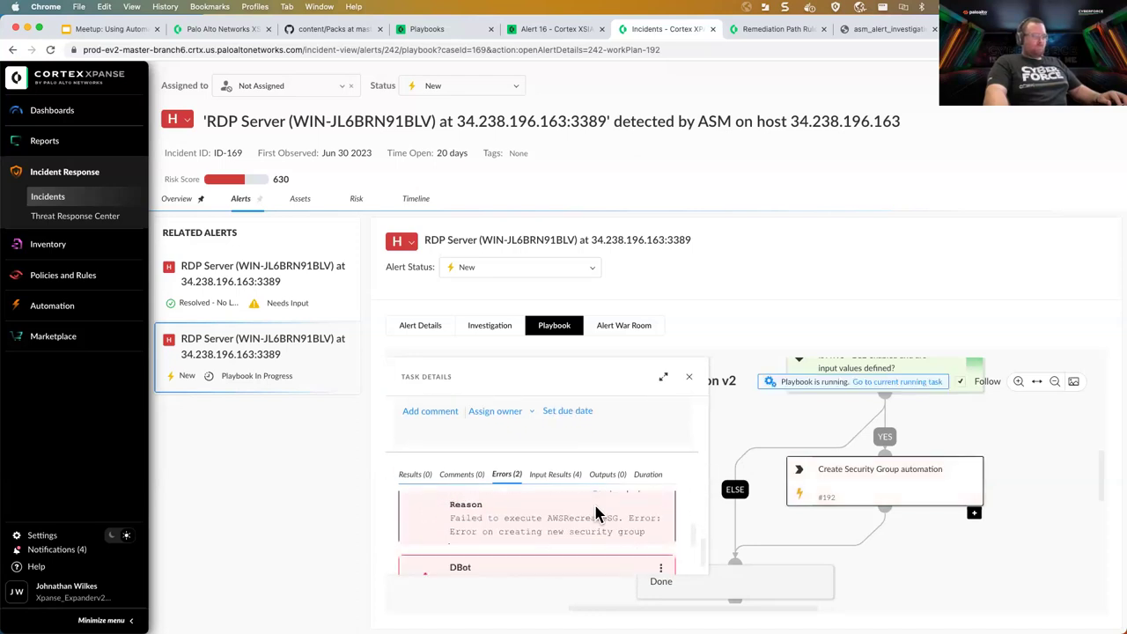
scroll(595, 511, "down", 2)
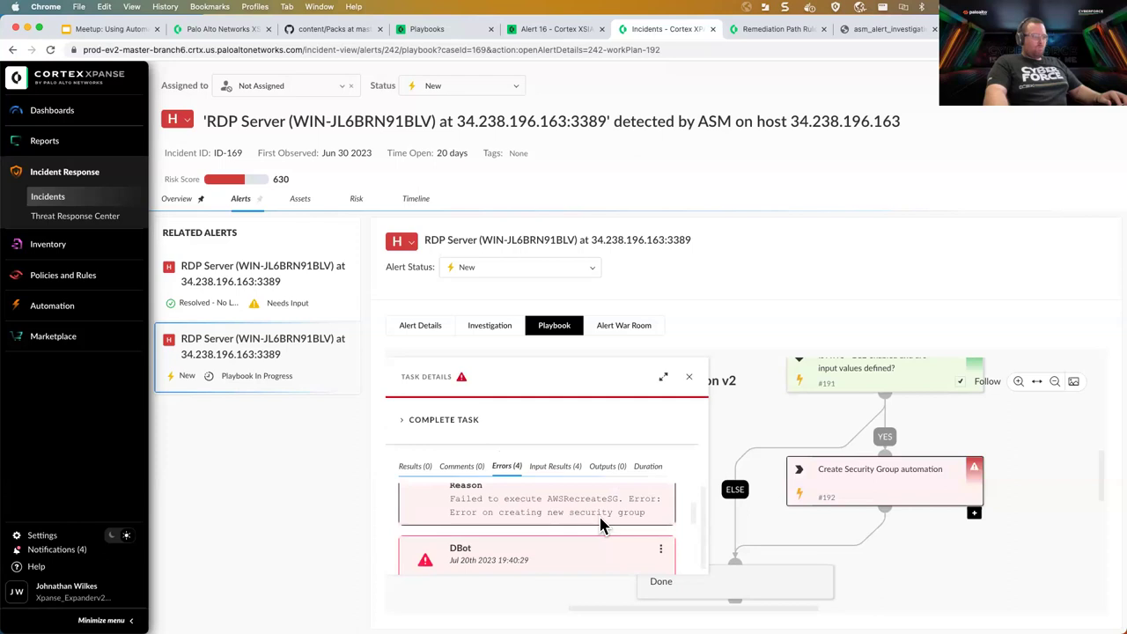
scroll(601, 525, "down", 5)
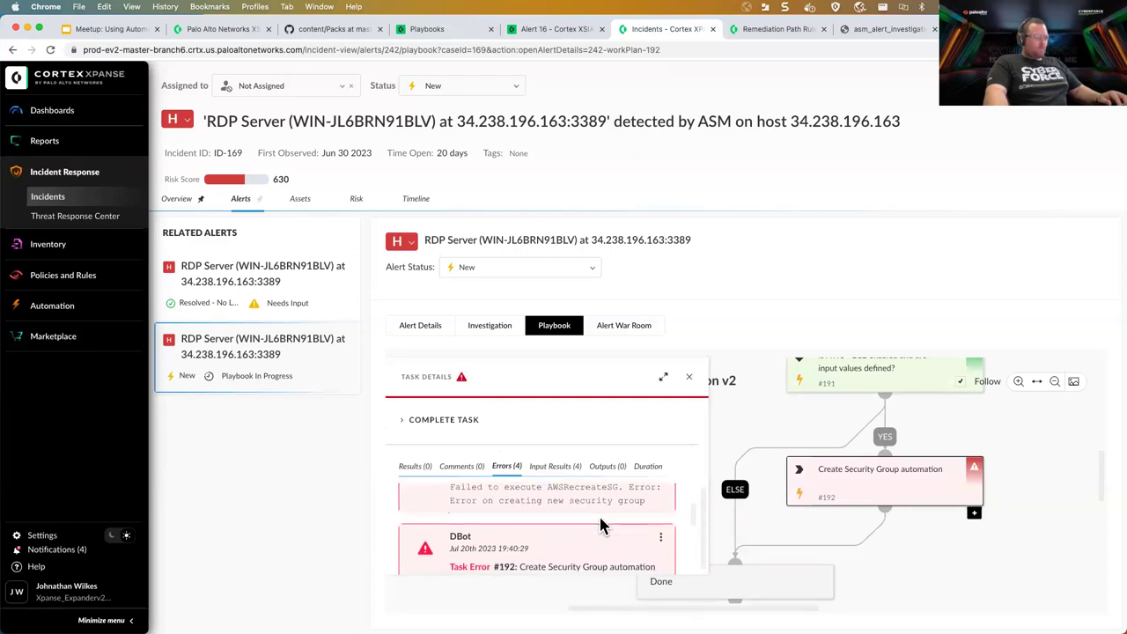
scroll(600, 519, "up", 3)
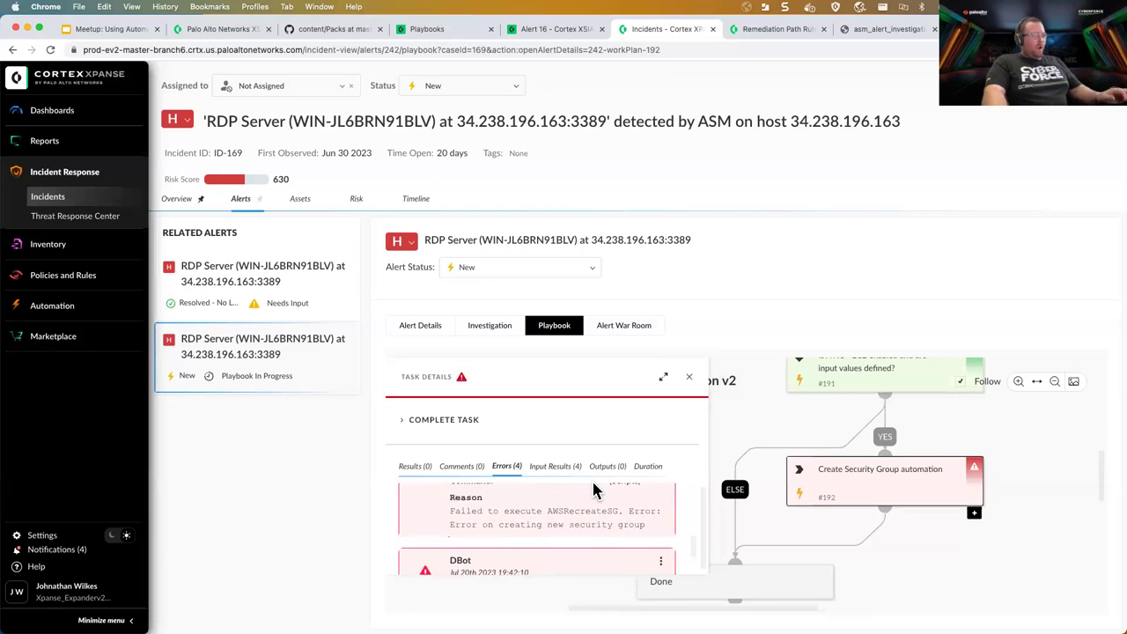
scroll(591, 508, "down", 3)
scroll(591, 503, "up", 4)
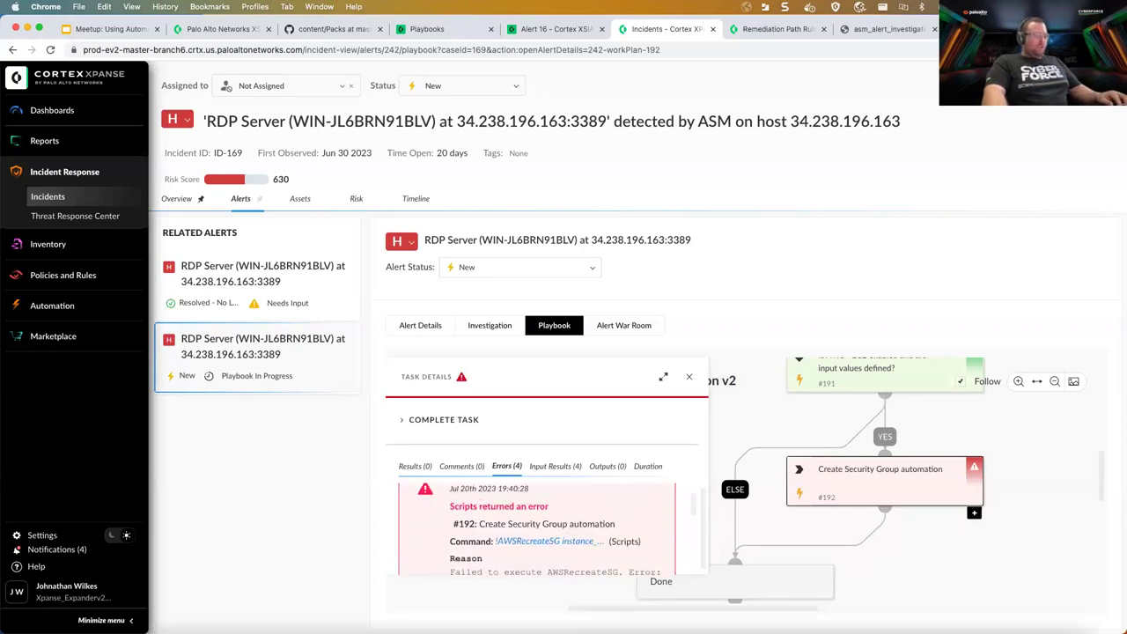
Step: Check the AWS RDP session, minimize it, and return to the security group task's errors in Cortex Xpanse
left_click(251, 606)
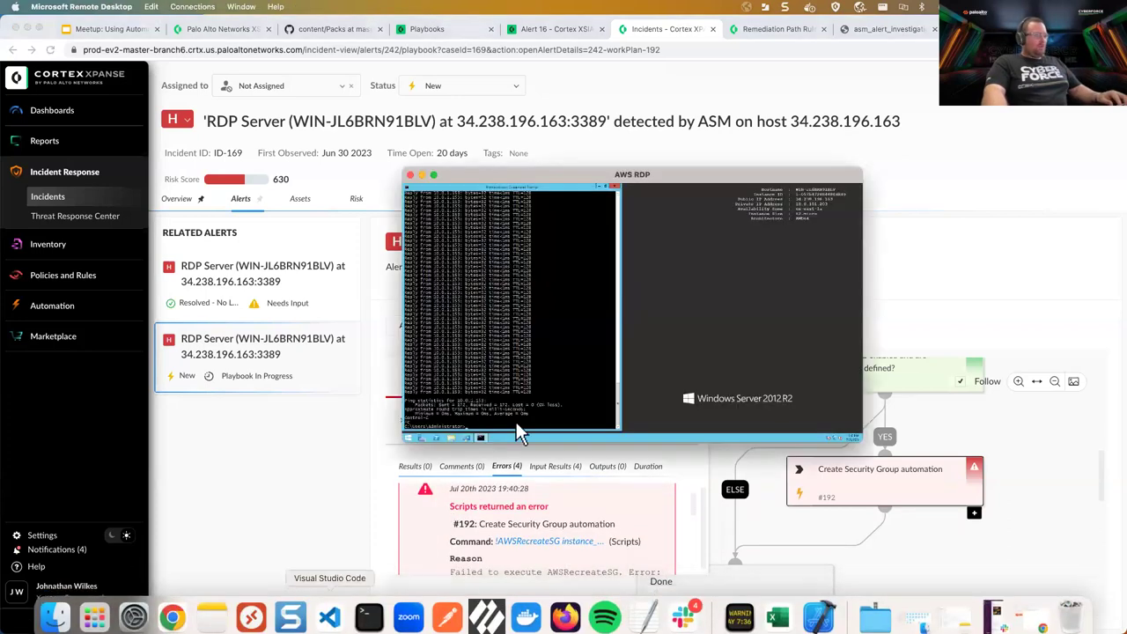
left_click(421, 176)
scroll(602, 519, "up", 3)
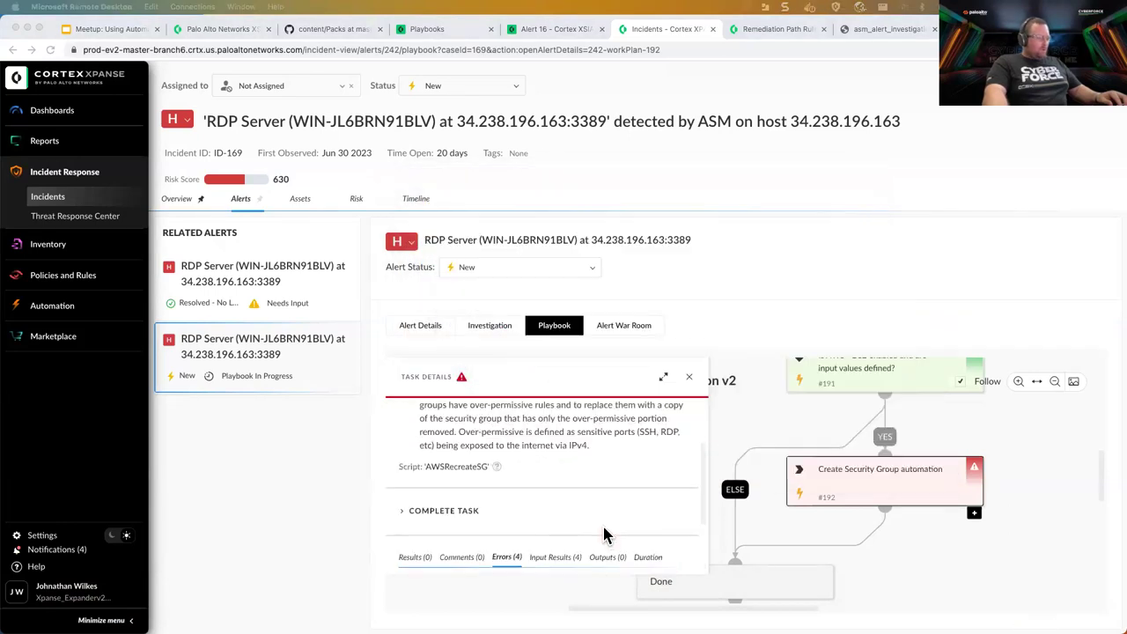
scroll(605, 532, "down", 2)
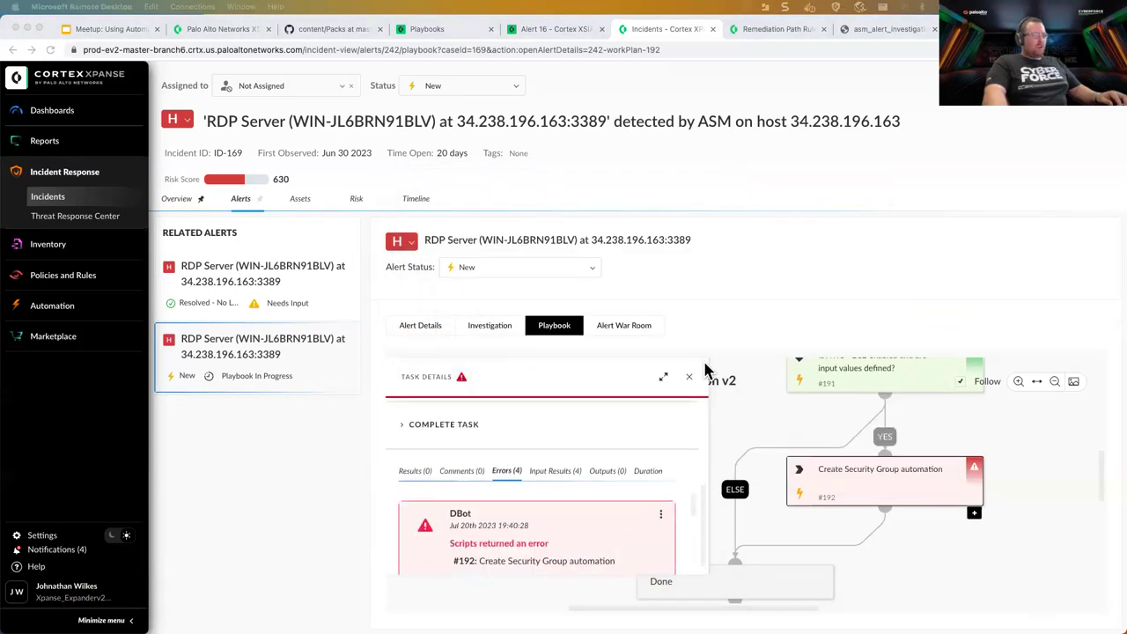
Step: Bring up the Create New Remediation Path Rule form and review its criteria fields and remediation action options
left_click(750, 32)
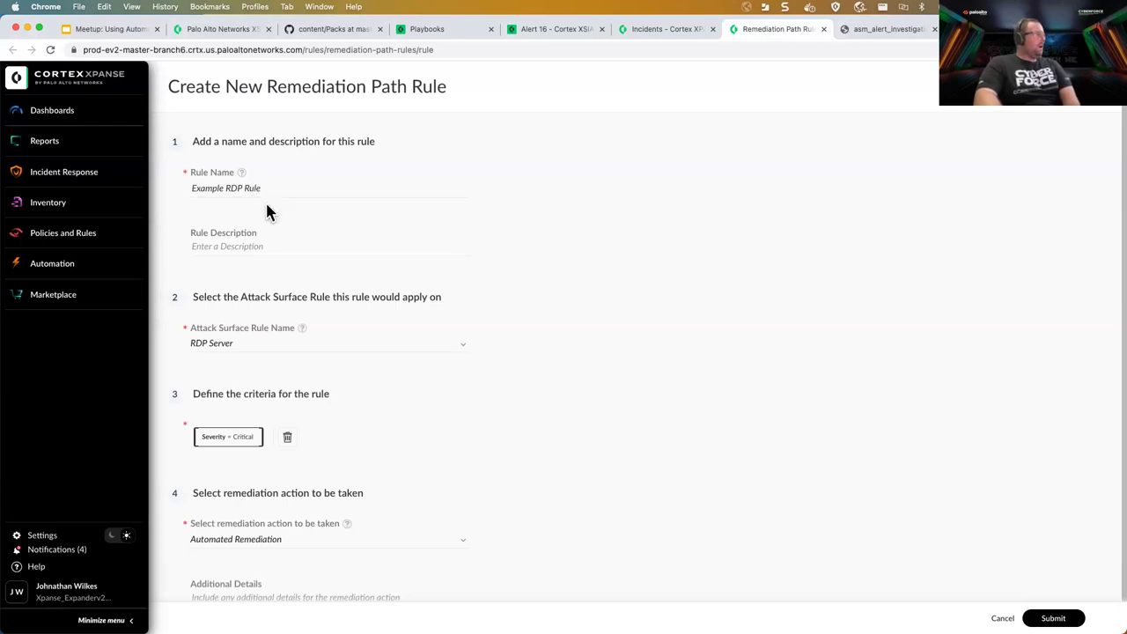
left_click_drag(267, 88, 460, 88)
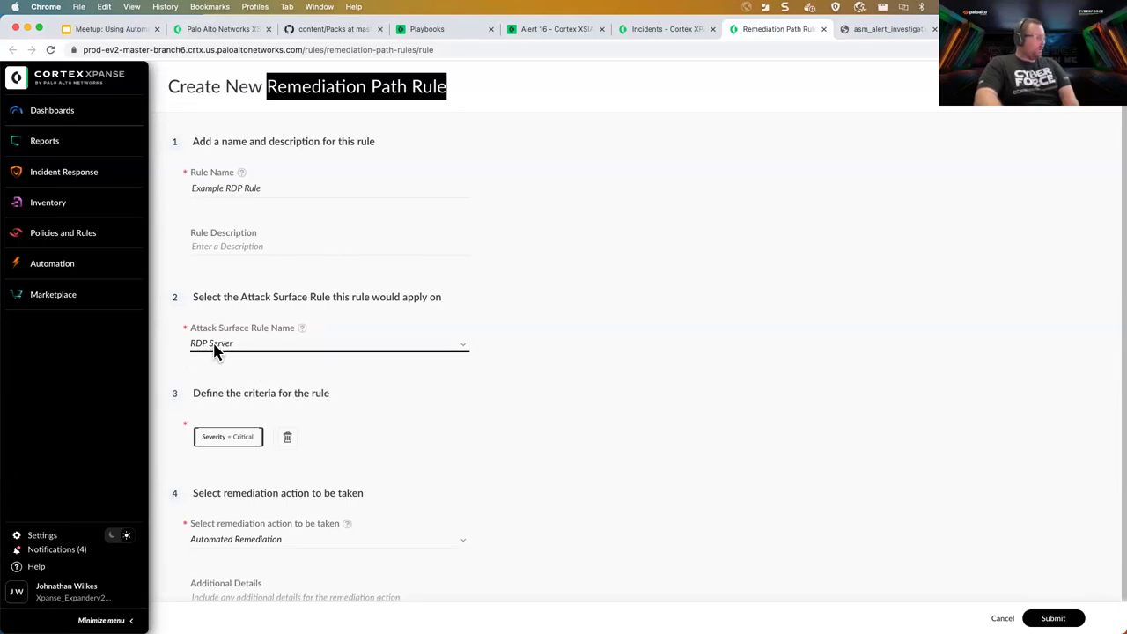
left_click(253, 440)
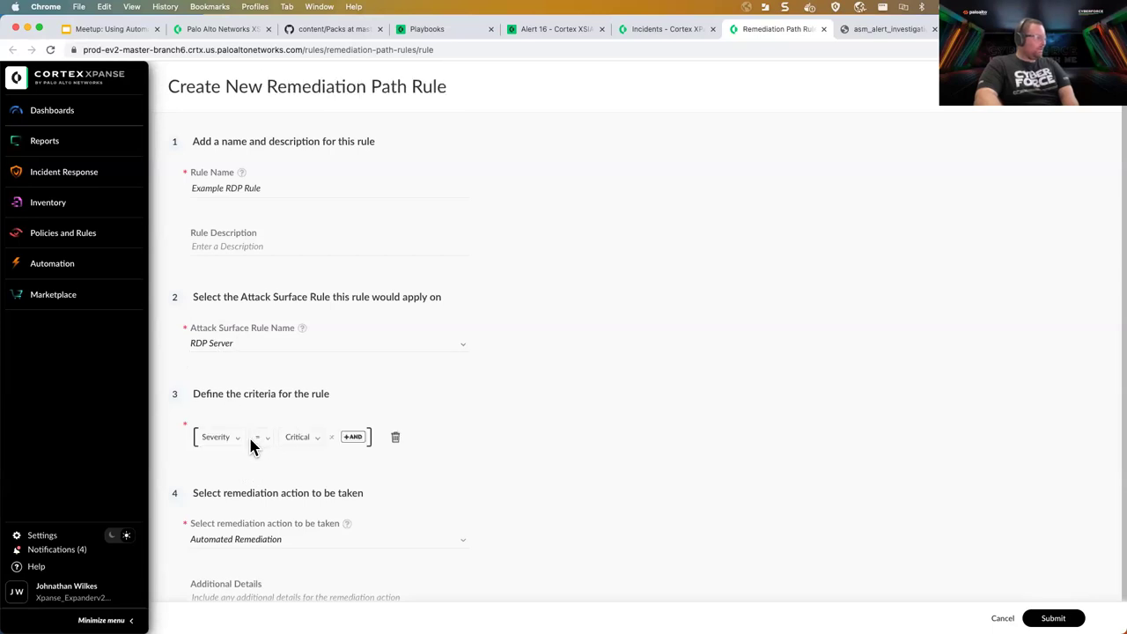
left_click(237, 439)
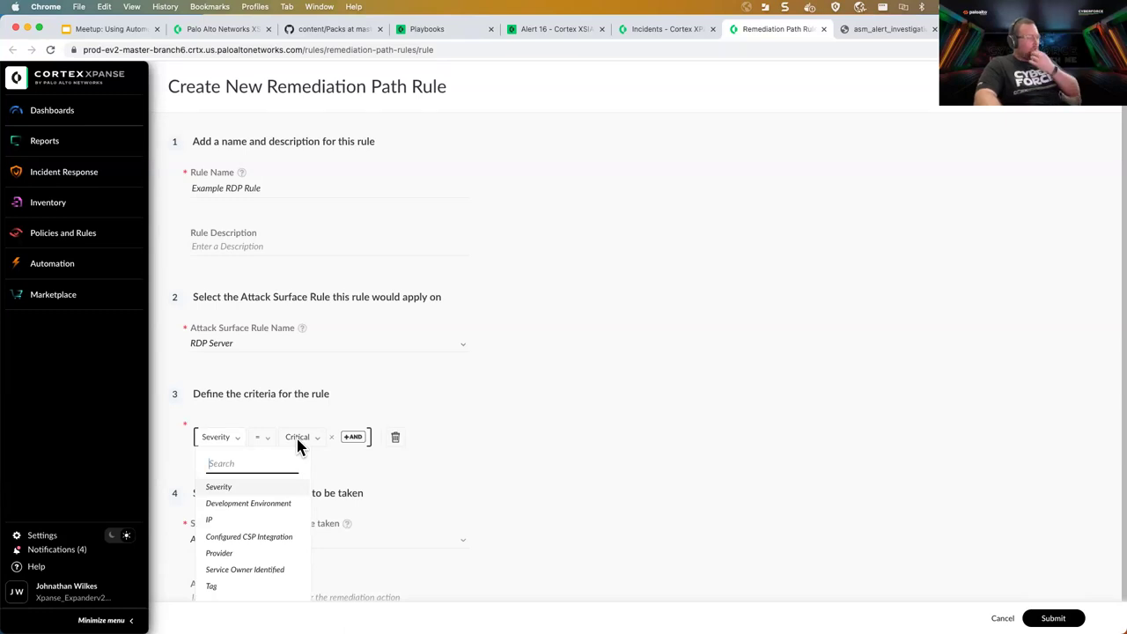
left_click(444, 471)
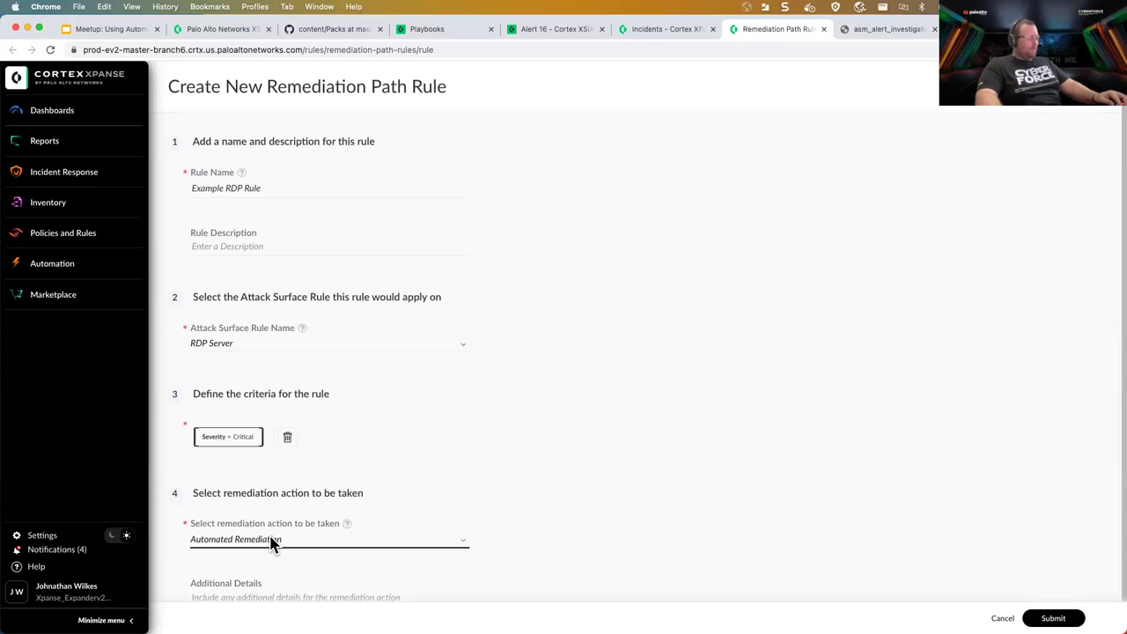
left_click(271, 541)
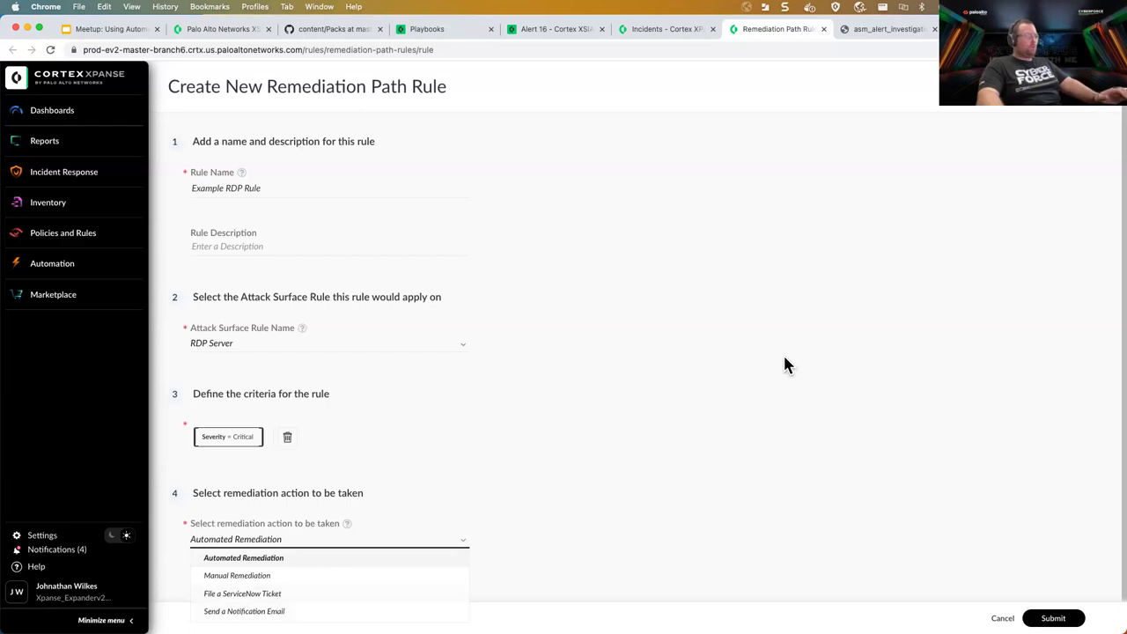
Step: Bring up the ASM Investigation Summary Report PDF and examine its alert, service and asset details
left_click(884, 29)
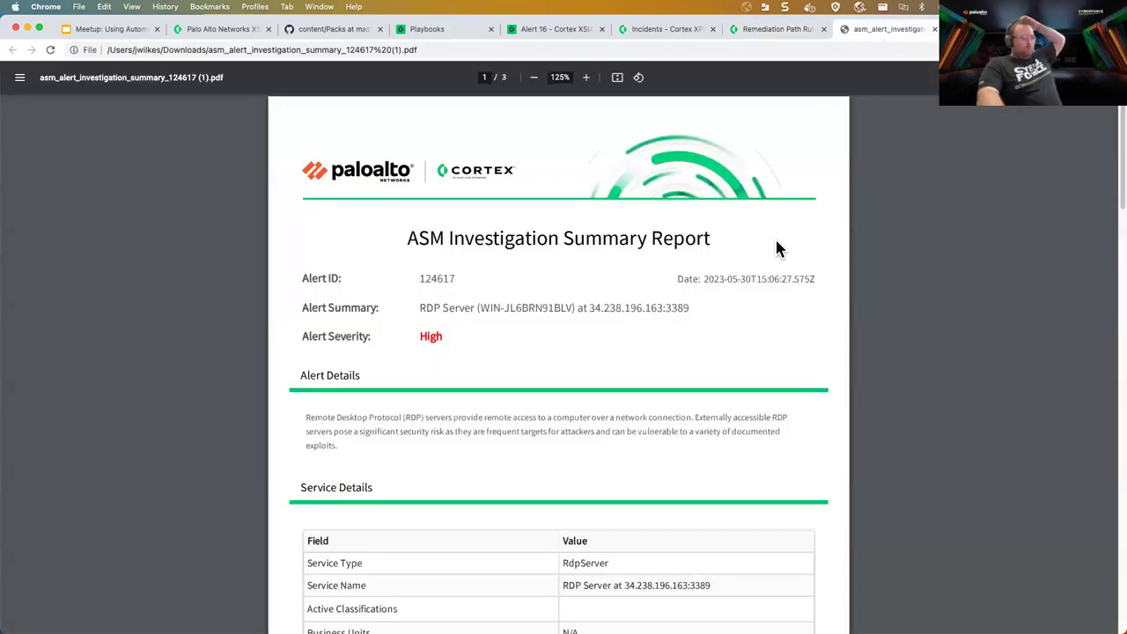
scroll(774, 247, "down", 2)
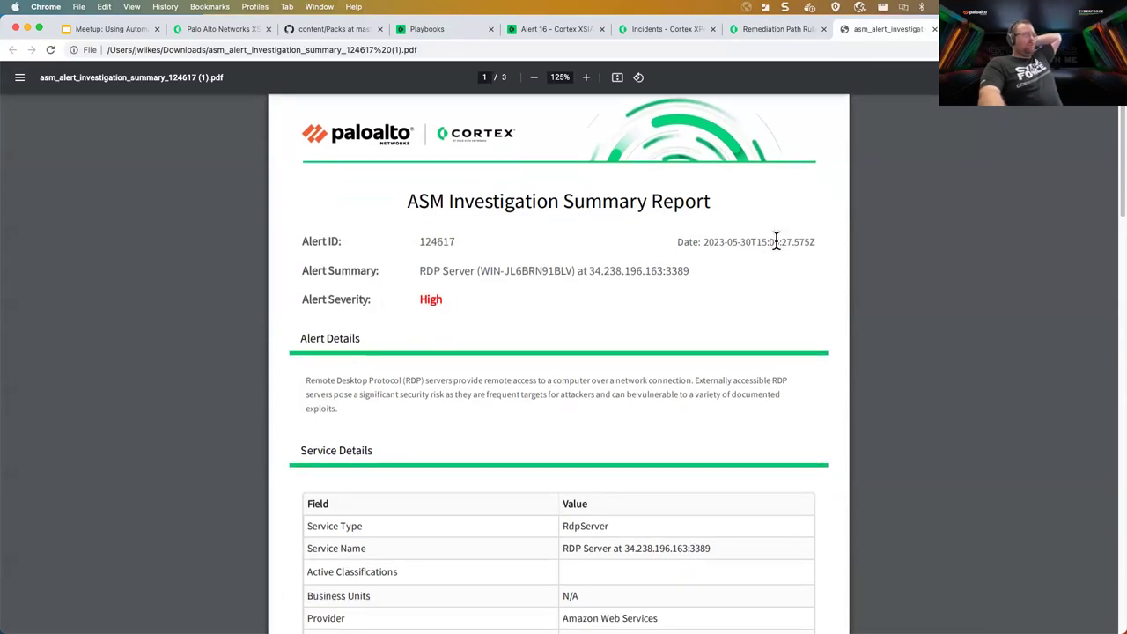
scroll(776, 241, "down", 1)
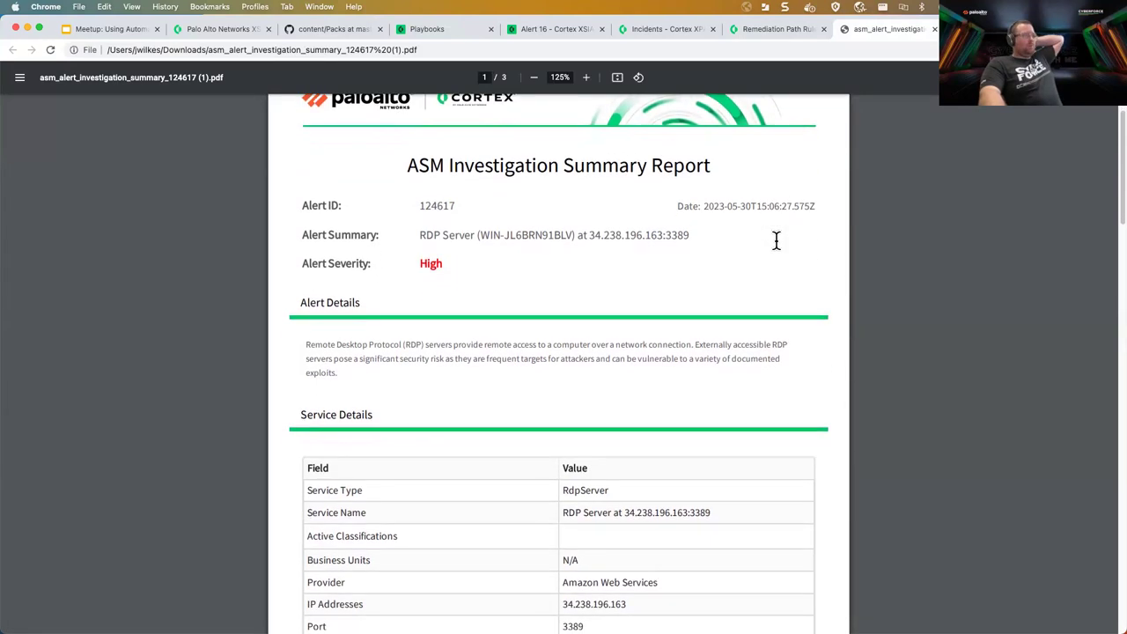
scroll(774, 249, "down", 3)
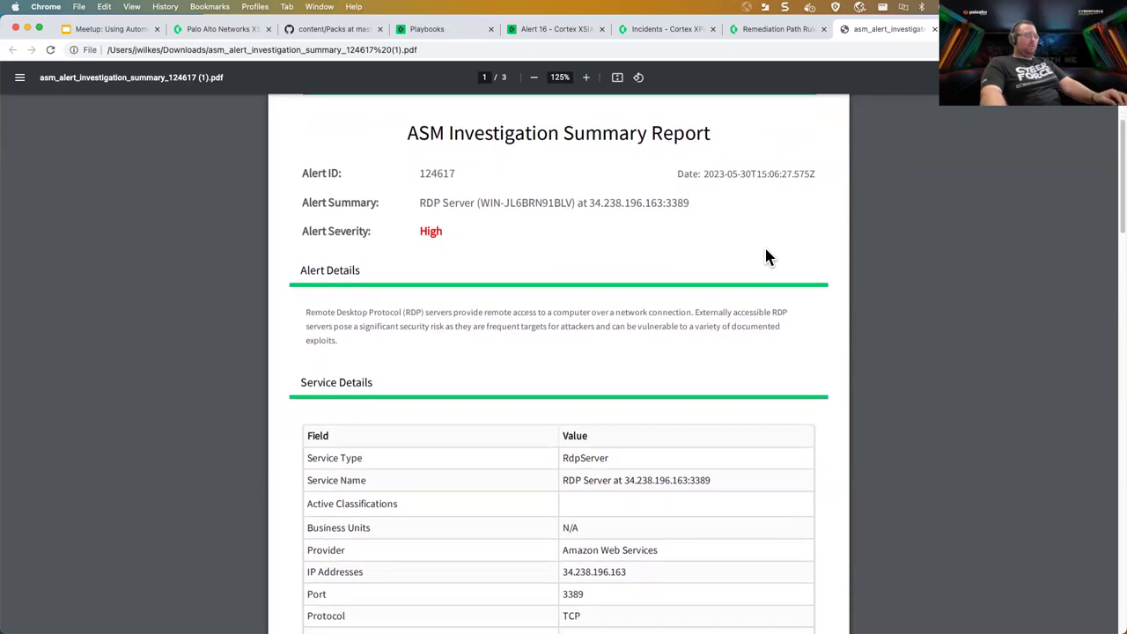
scroll(454, 357, "down", 8)
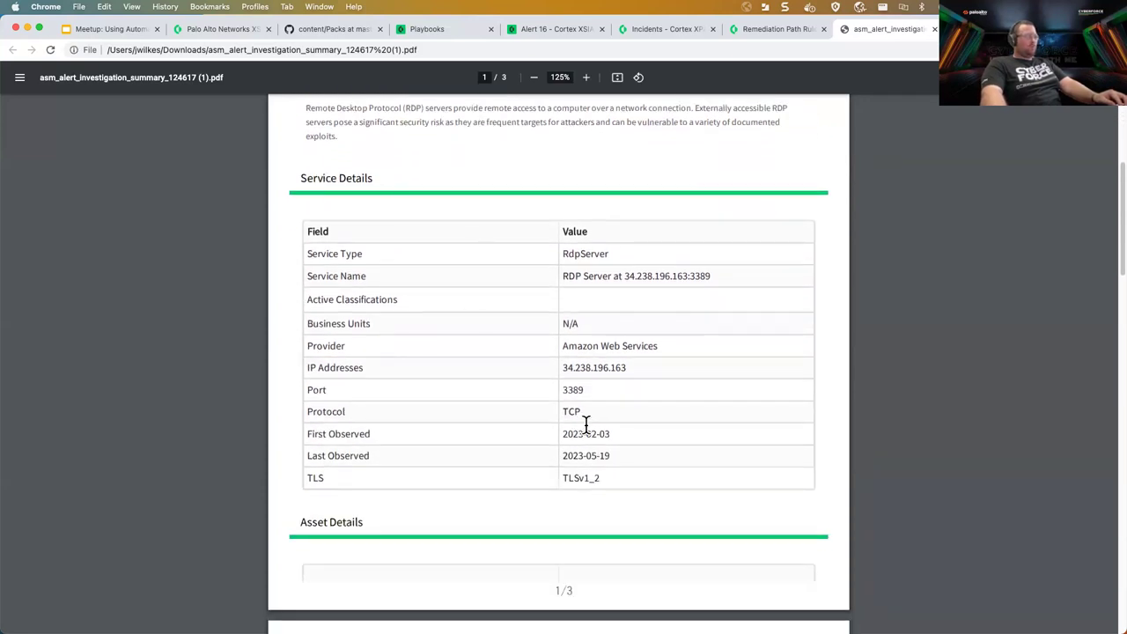
scroll(592, 449, "down", 3)
scroll(595, 472, "down", 9)
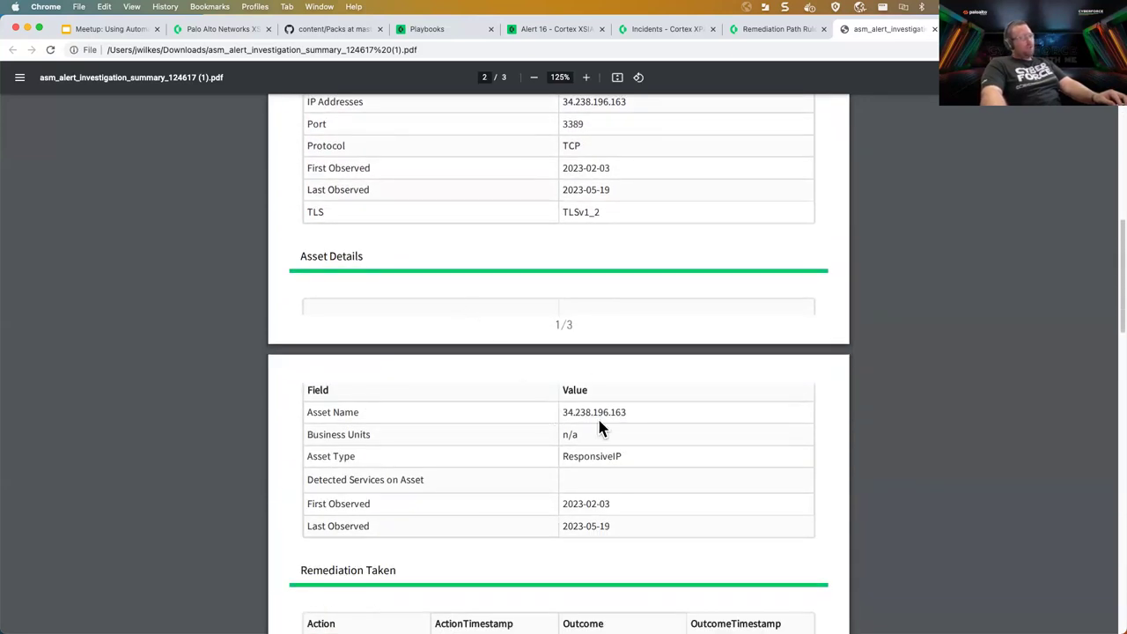
Step: Examine the Remediation Taken section of the report, highlighting the recorded action
scroll(563, 423, "down", 10)
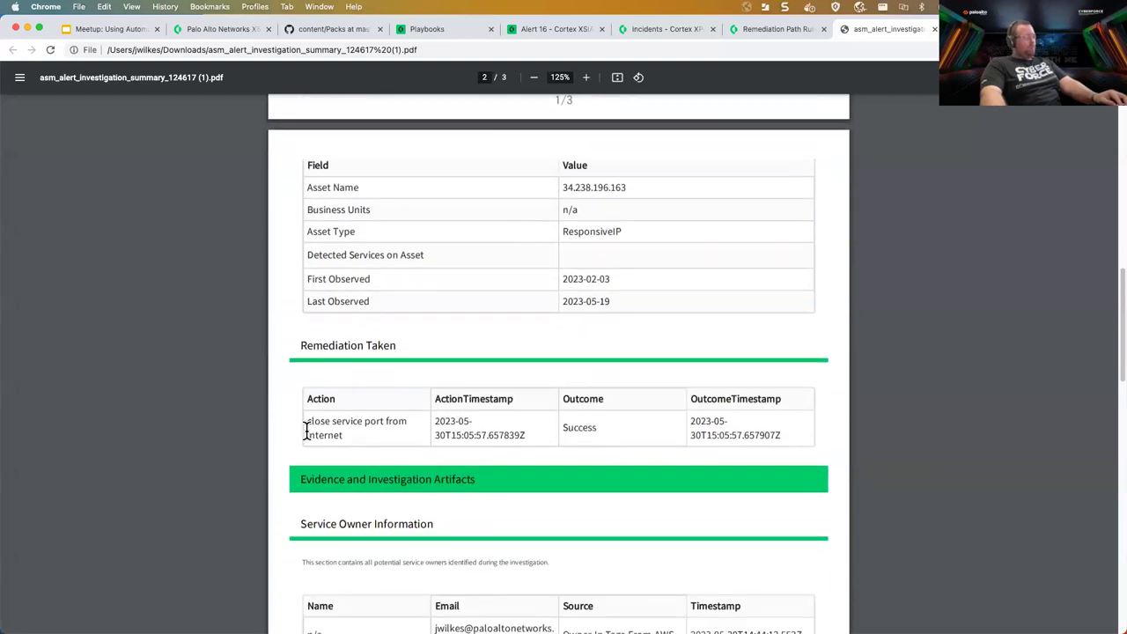
left_click_drag(307, 424, 372, 435)
left_click(371, 430)
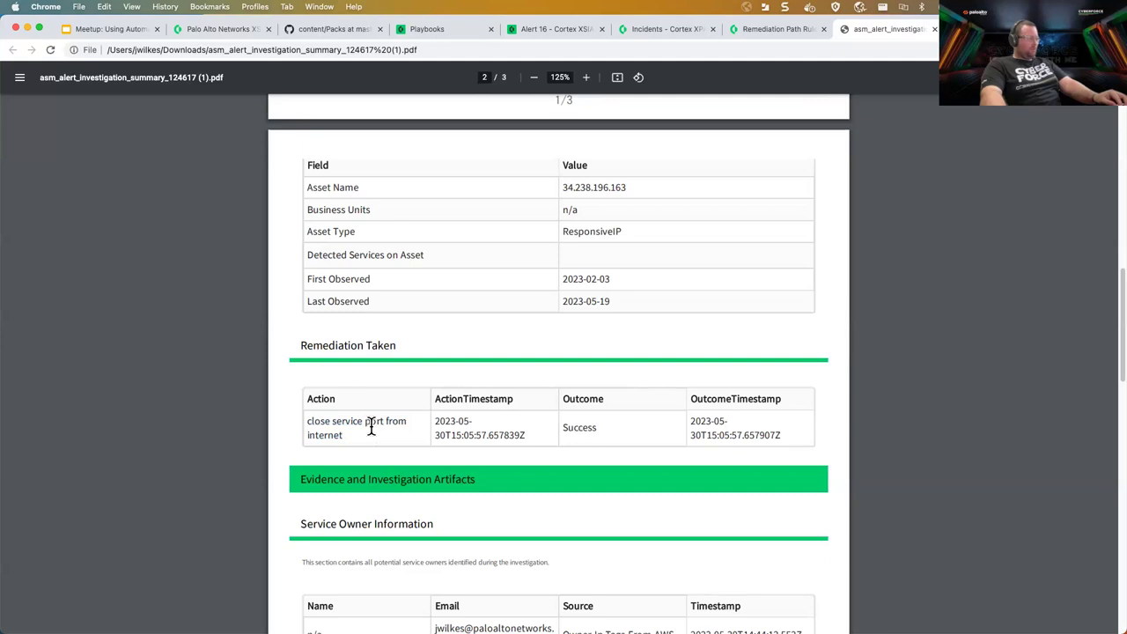
Step: Examine the report's evidence sections, from service owner and collected data to cloud asset, object tags and related system identifiers
scroll(391, 437, "down", 6)
scroll(393, 441, "down", 3)
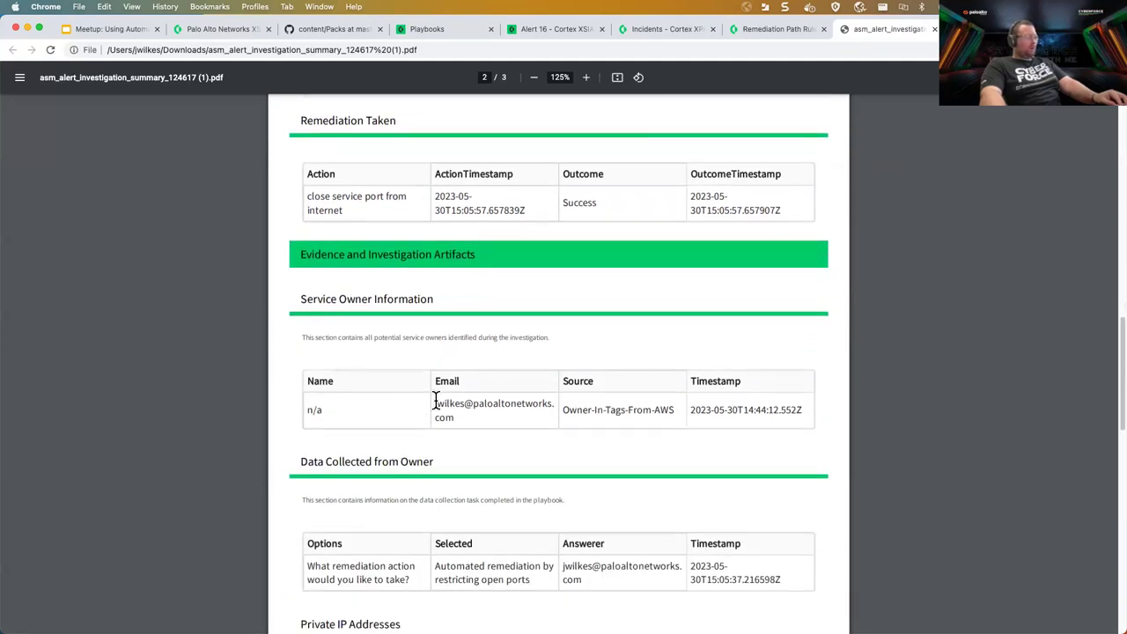
scroll(533, 418, "down", 5)
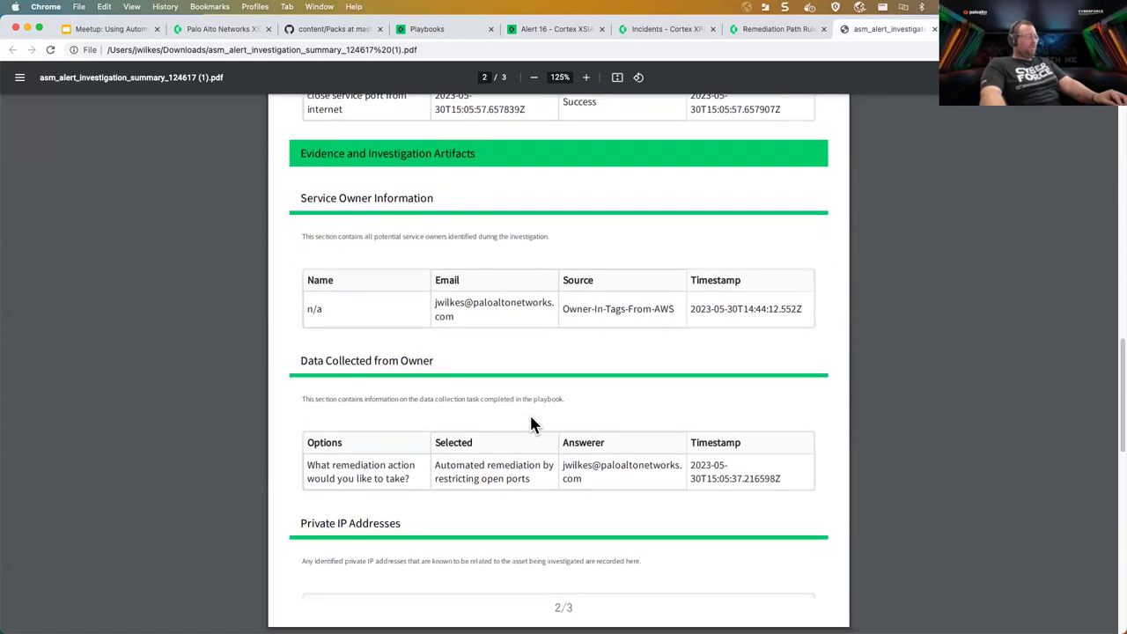
scroll(517, 432, "down", 1)
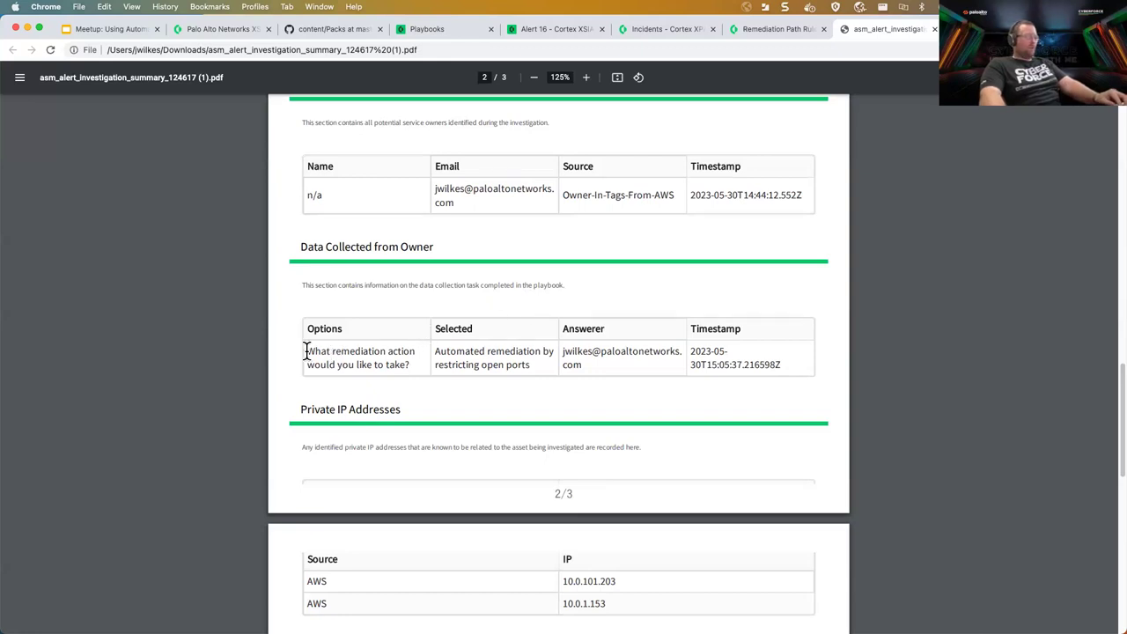
scroll(482, 356, "down", 1)
scroll(482, 361, "down", 7)
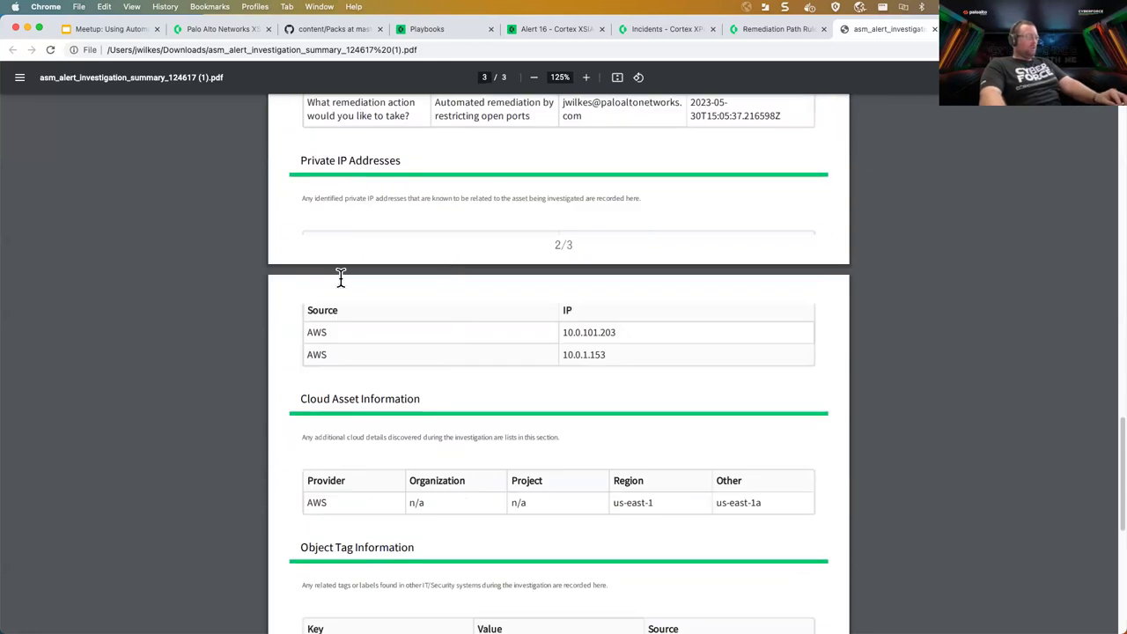
scroll(602, 405, "down", 4)
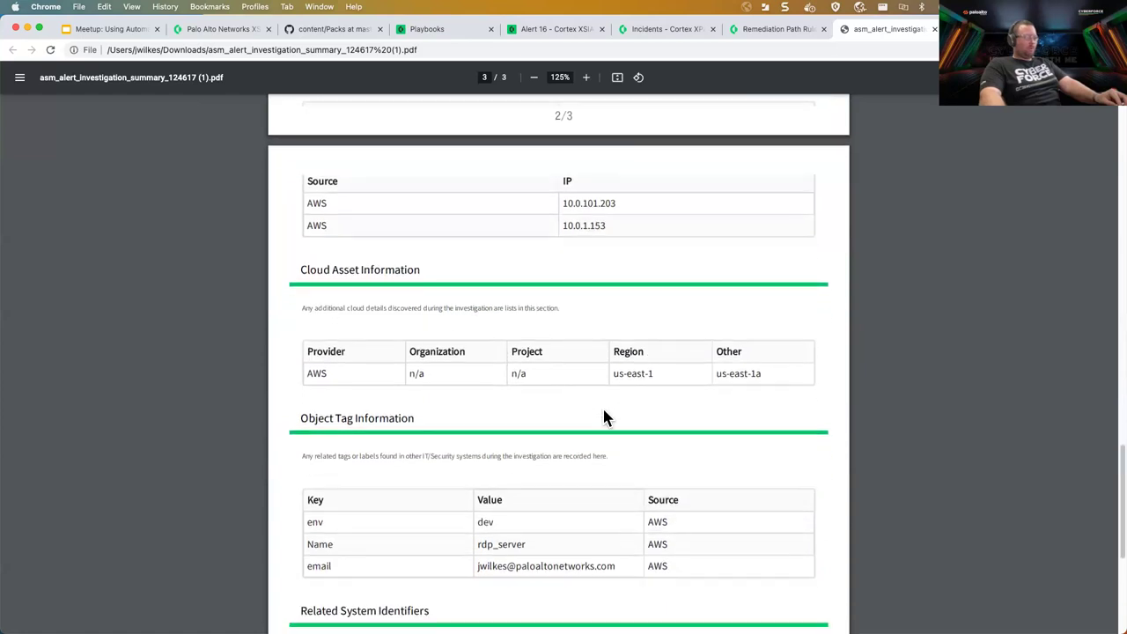
scroll(543, 423, "down", 5)
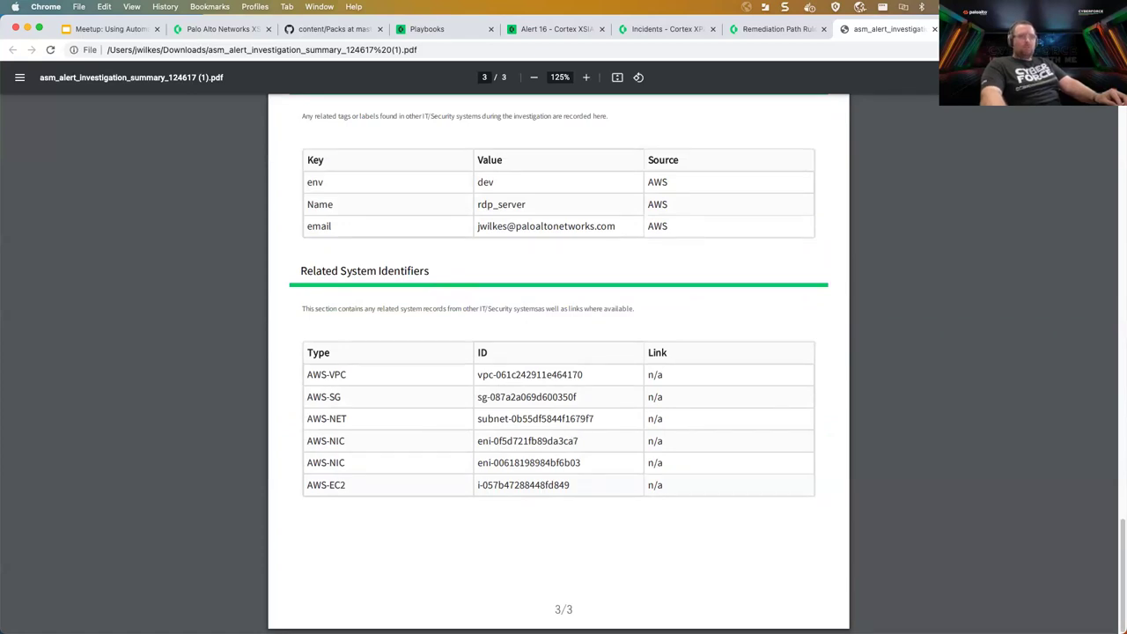
Step: Switch to the Cortex XSOAR Community Edition sign-up page and look over its 30-day free trial information
key("super+2")
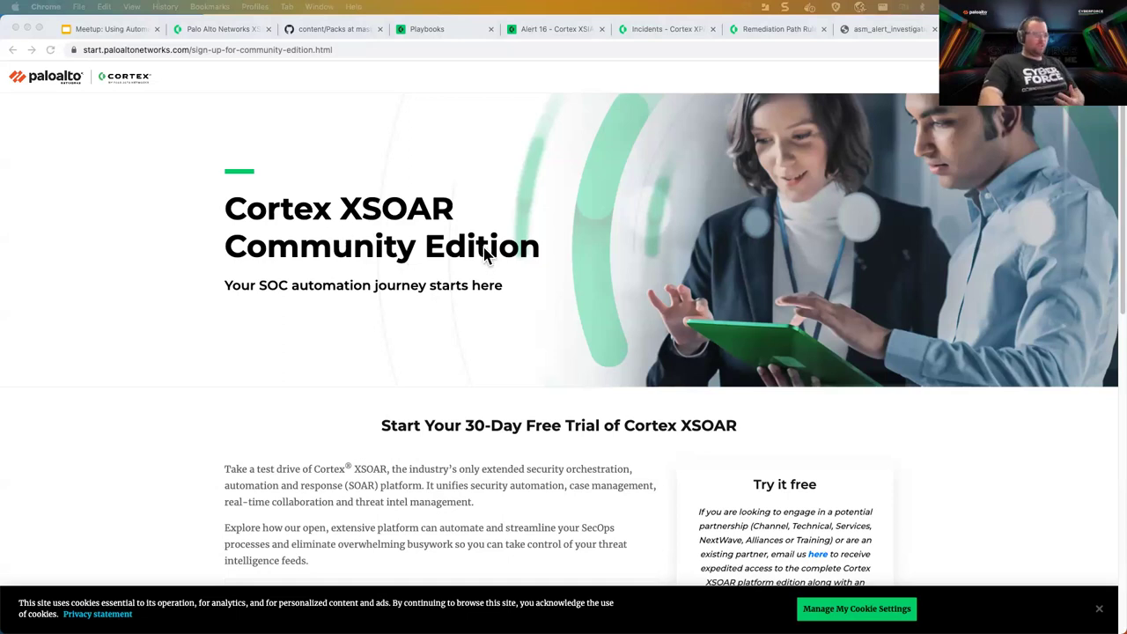
scroll(529, 504, "down", 1)
scroll(528, 504, "down", 1)
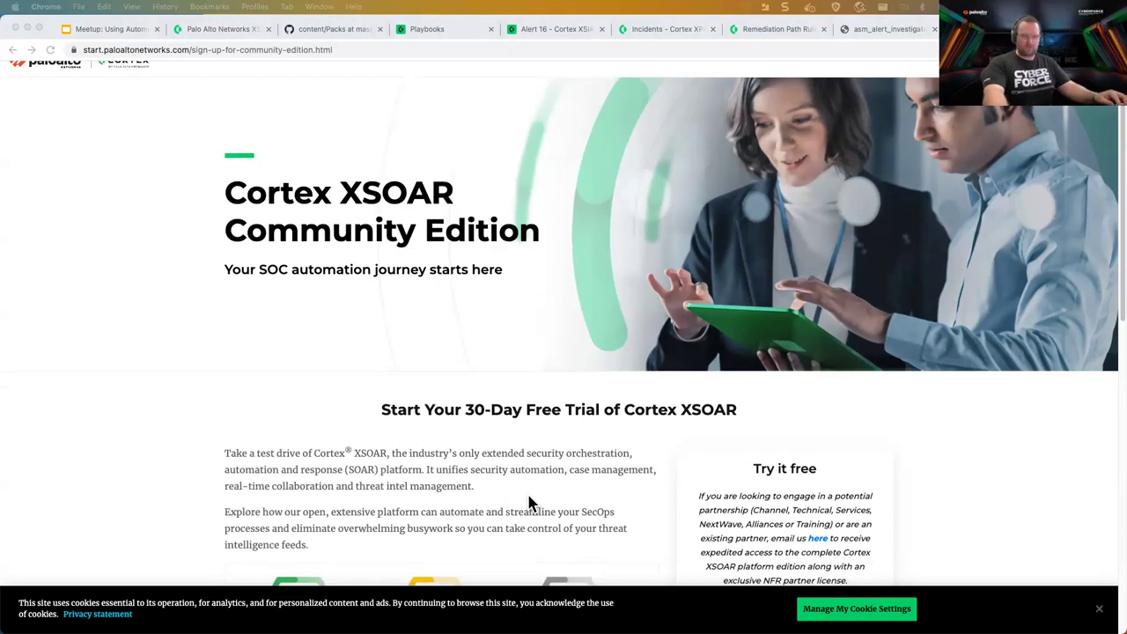
scroll(522, 496, "down", 1)
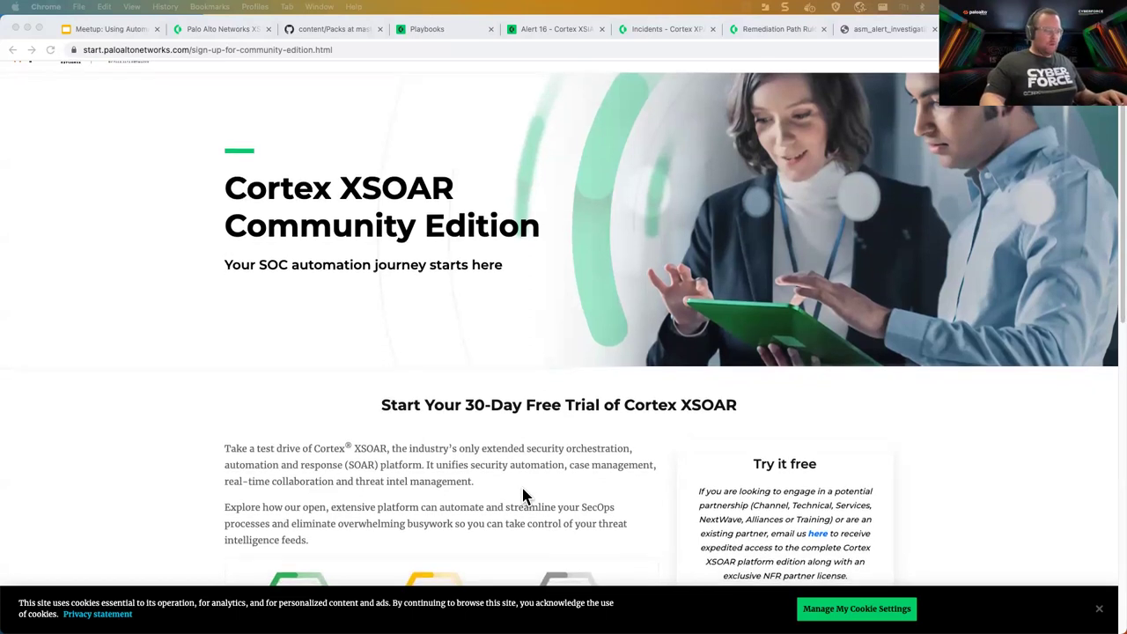
scroll(522, 496, "down", 3)
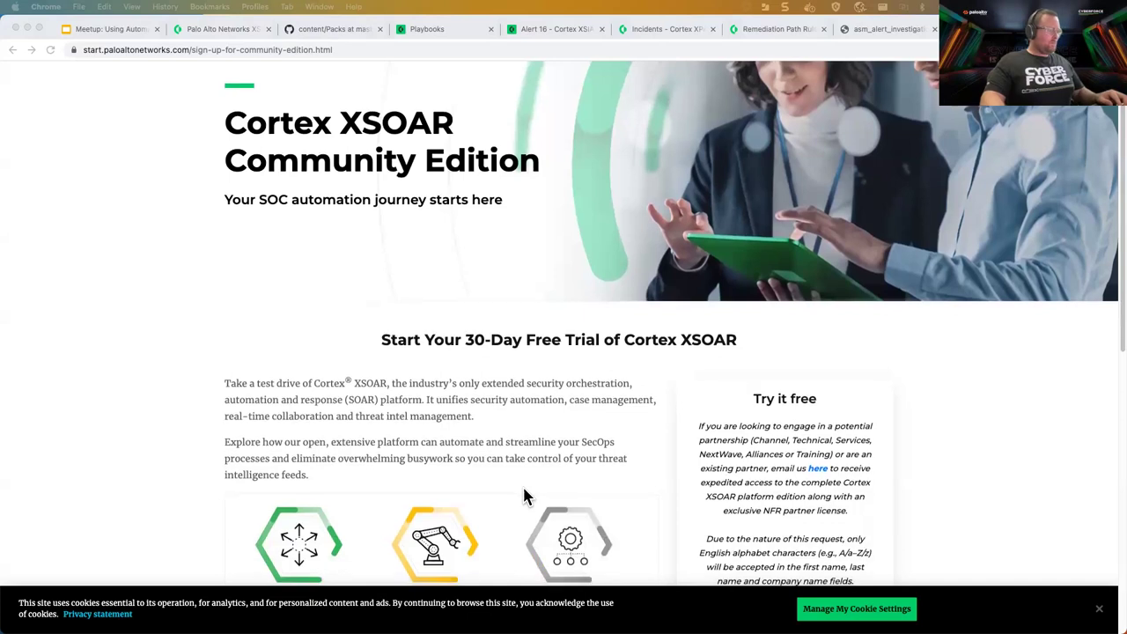
scroll(523, 496, "down", 2)
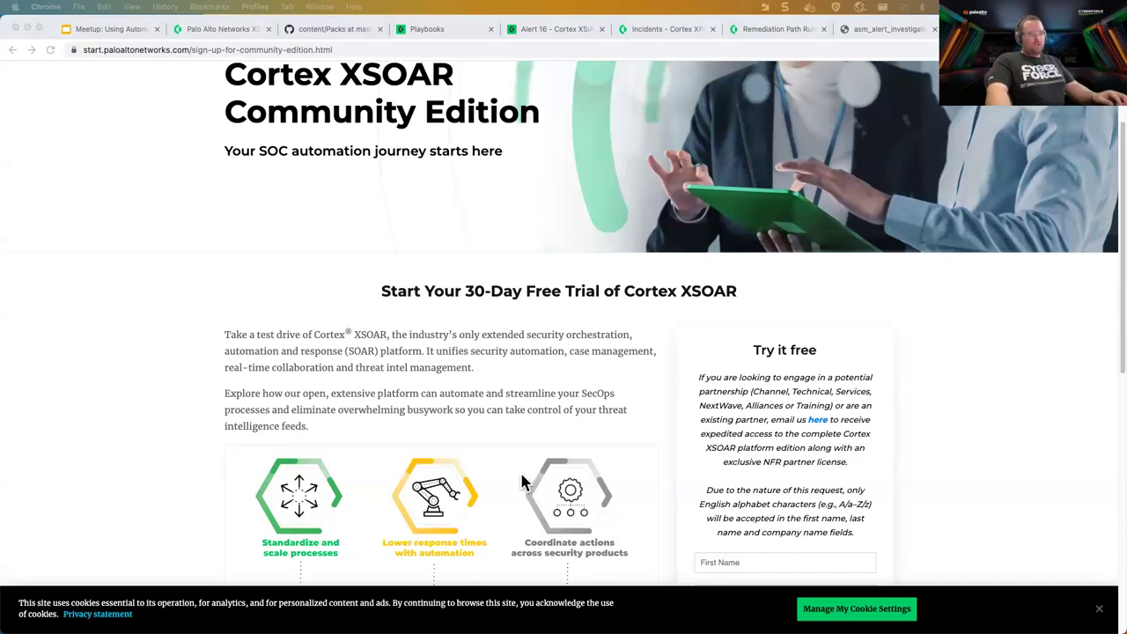
scroll(525, 486, "down", 1)
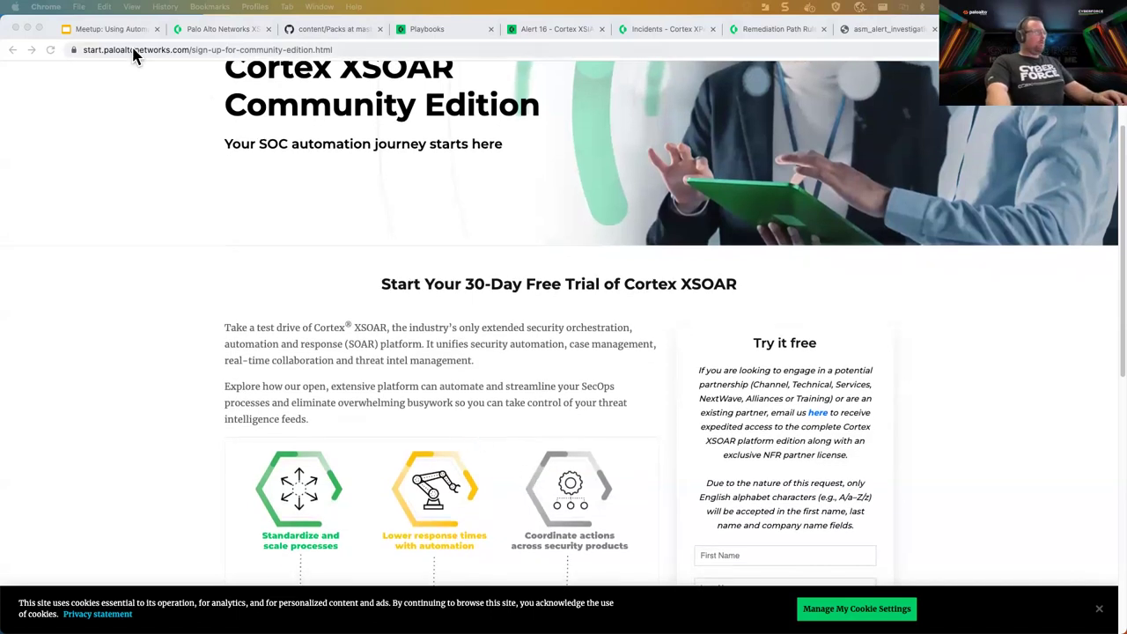
Step: Return to the meetup presentation in Google Slides at the Editing Security Groups slide
left_click(119, 31)
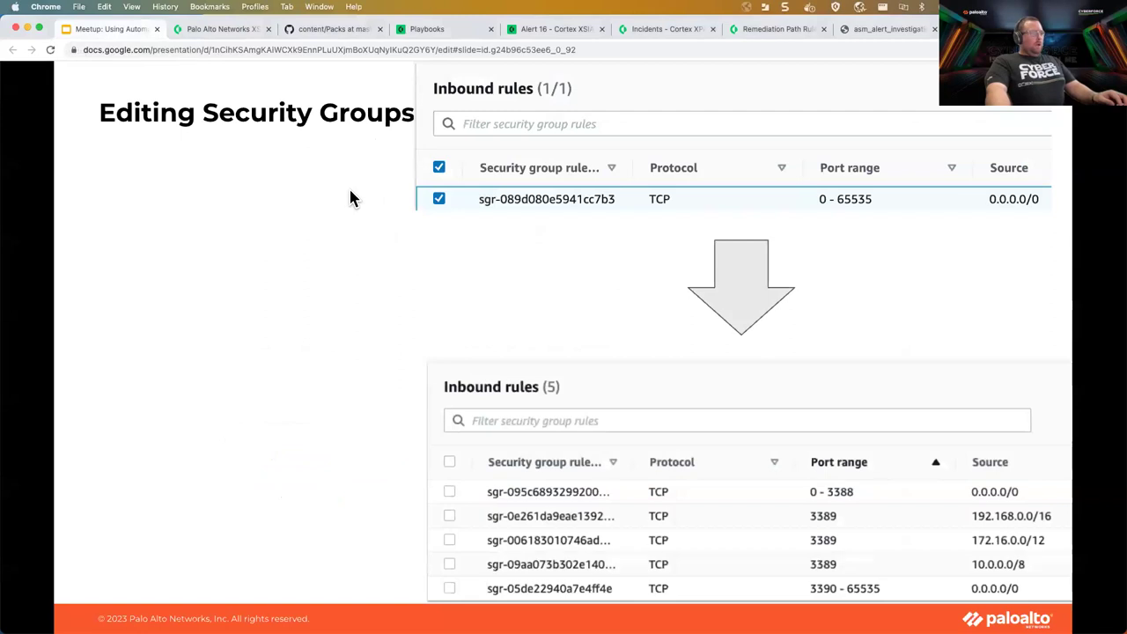